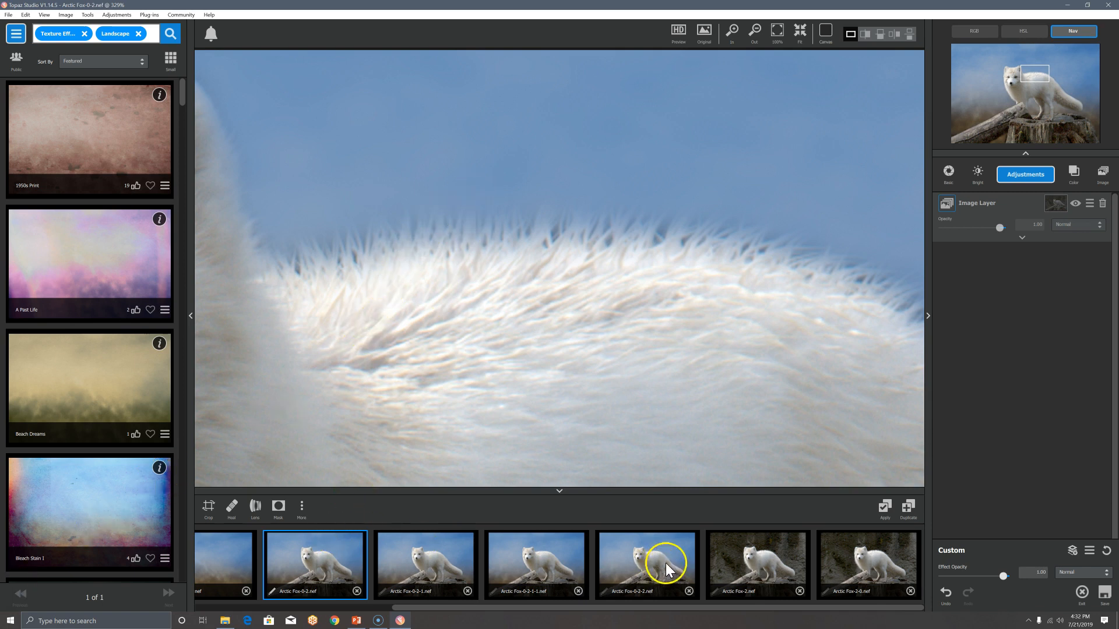
Examine the original fox photo, the textured background and the composite Arctic Fox-0-2.nef, focusing on the fur edge along the back.
{"action": "left_click", "coordinate": [734, 562]}
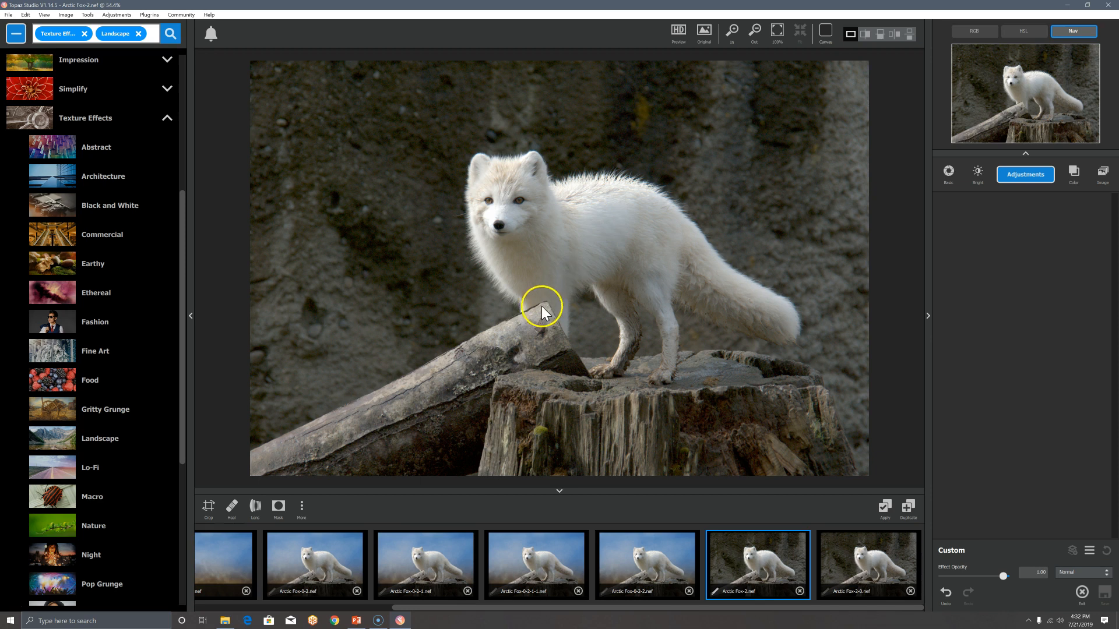
{"action": "left_click", "coordinate": [228, 549]}
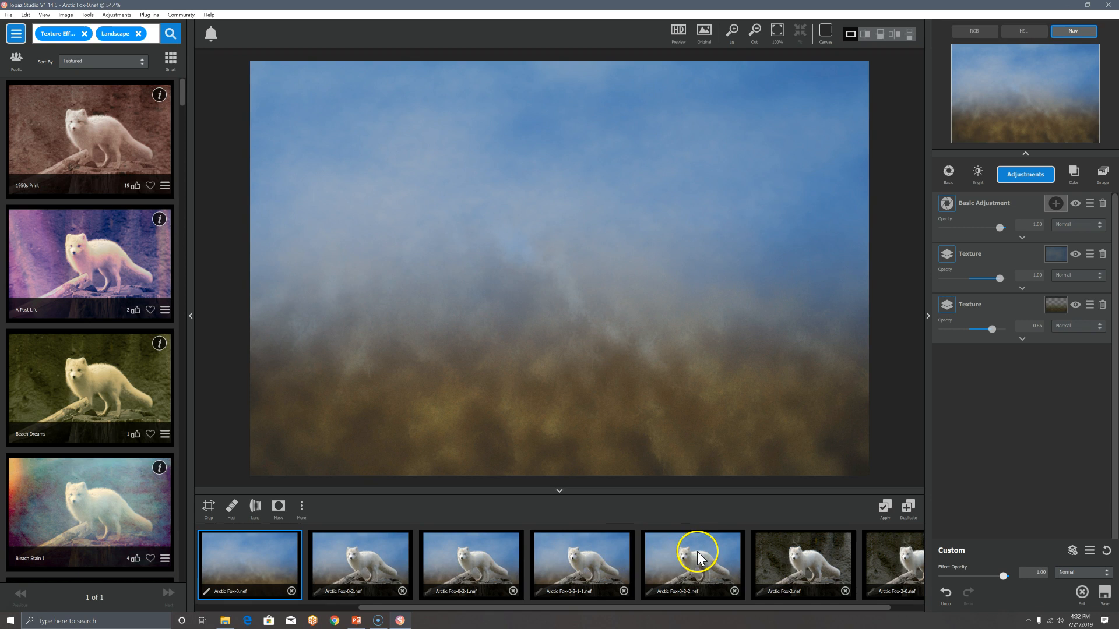
{"action": "left_click", "coordinate": [393, 561]}
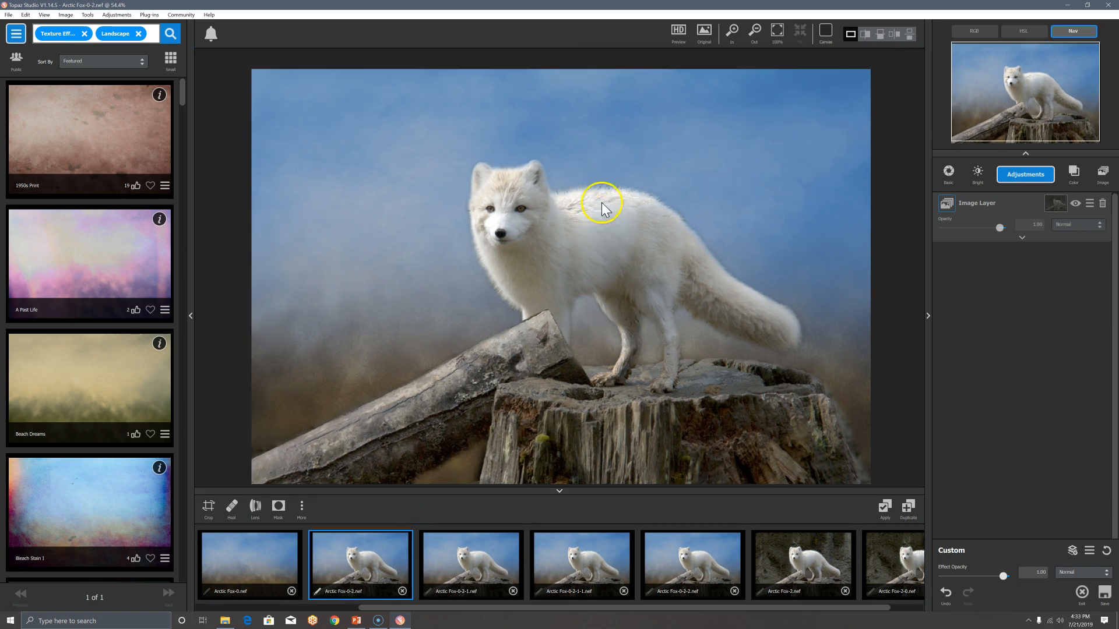
{"action": "scroll", "coordinate": [601, 215], "scroll_direction": "up", "scroll_amount": 2}
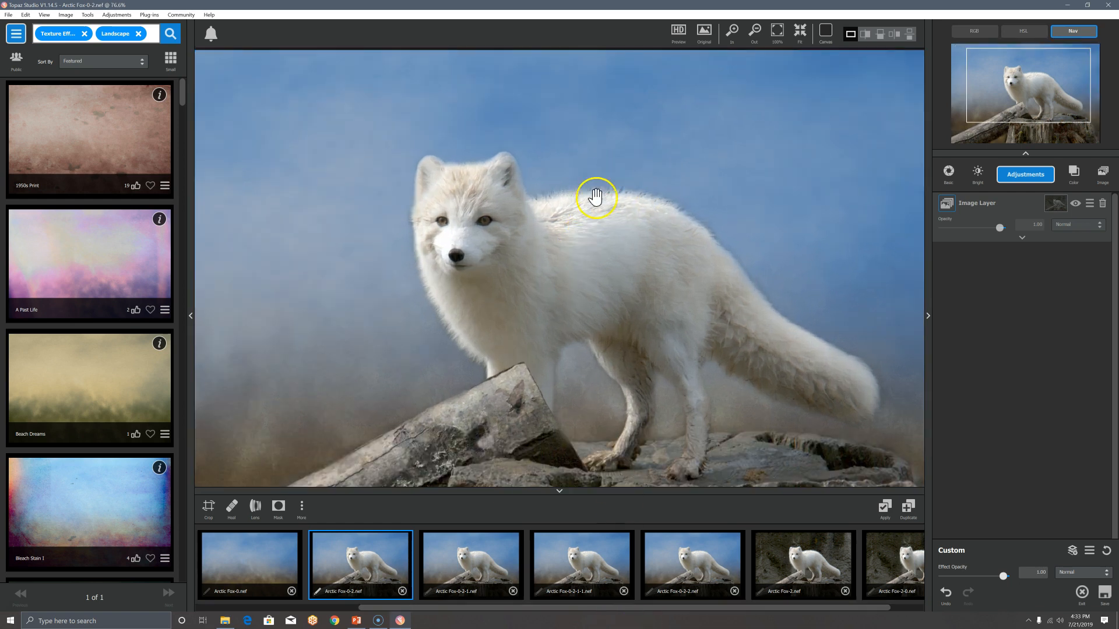
{"action": "scroll", "coordinate": [625, 201], "scroll_direction": "up", "scroll_amount": 3}
{"action": "scroll", "coordinate": [625, 203], "scroll_direction": "up", "scroll_amount": 4}
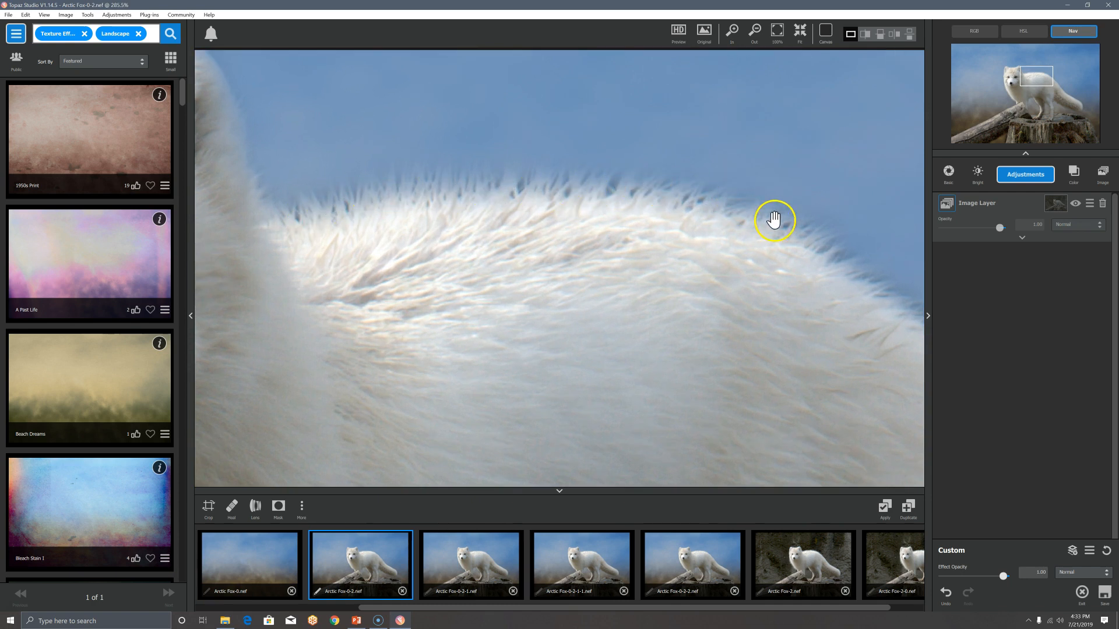
{"action": "scroll", "coordinate": [823, 245], "scroll_direction": "up", "scroll_amount": 1}
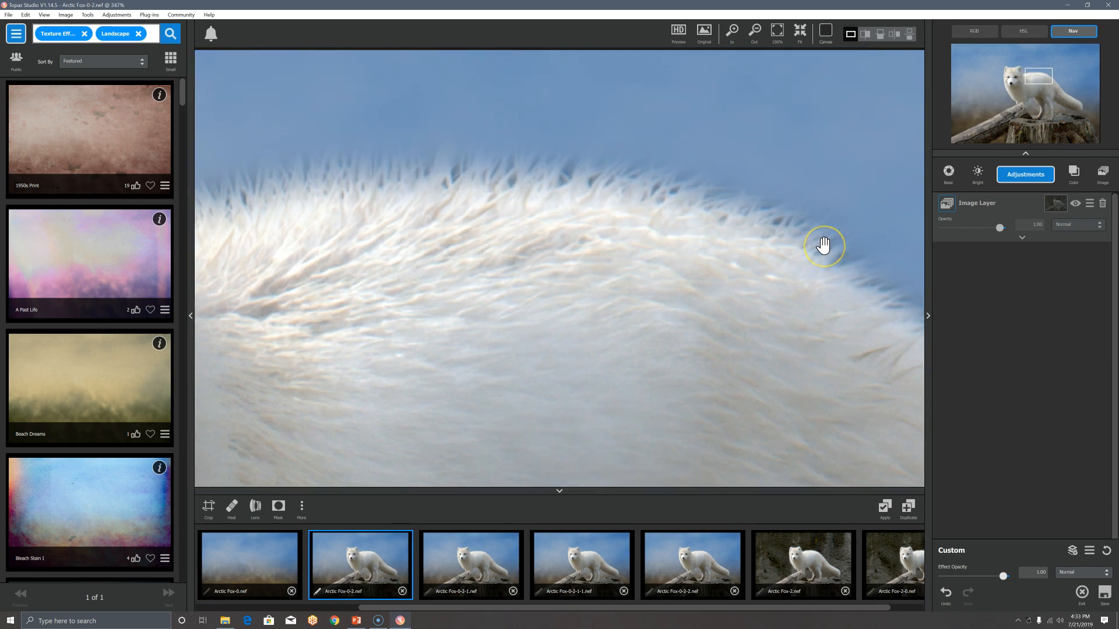
{"action": "scroll", "coordinate": [824, 246], "scroll_direction": "down", "scroll_amount": 1}
{"action": "left_click", "coordinate": [827, 244]}
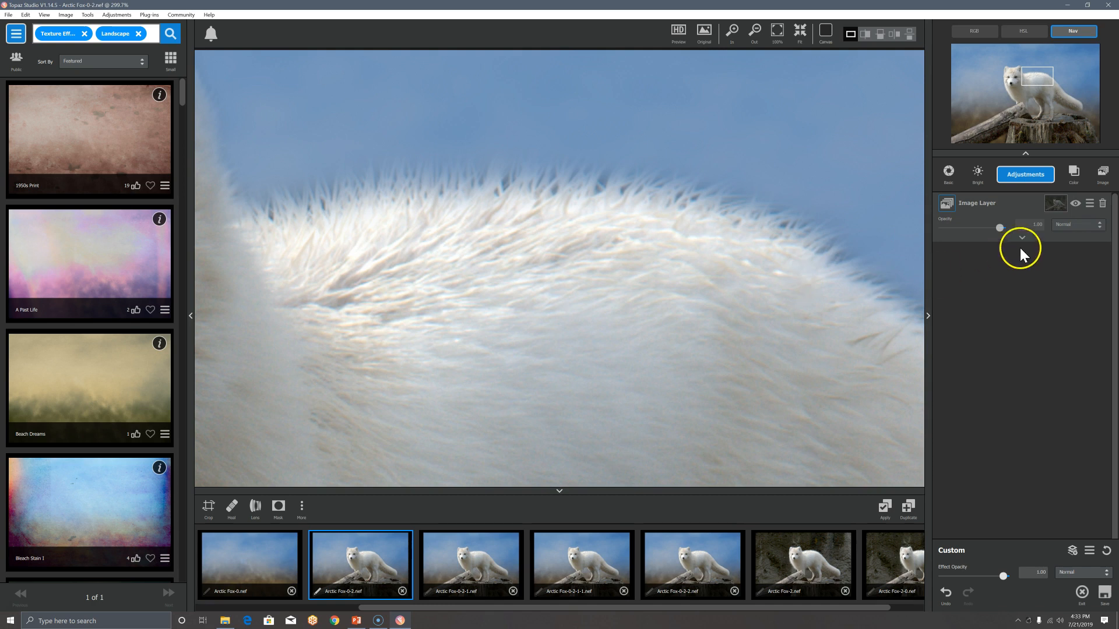
Open the image layer's mask and set up a mask brush with transparency 0.00 and a radius of 0.18.
{"action": "left_click", "coordinate": [1058, 205]}
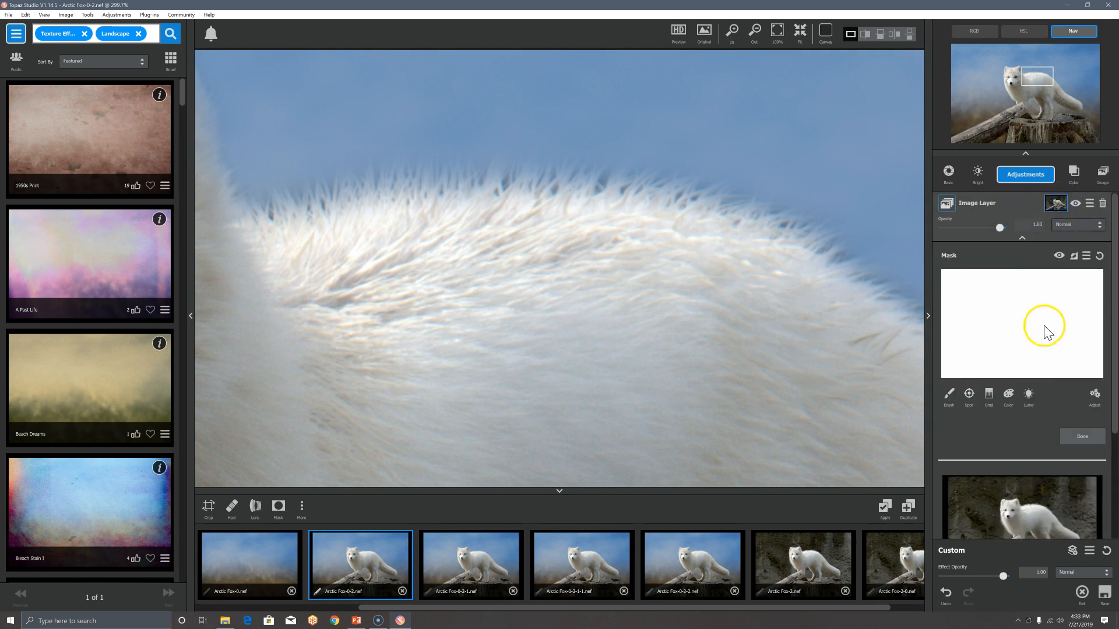
{"action": "left_click", "coordinate": [951, 398]}
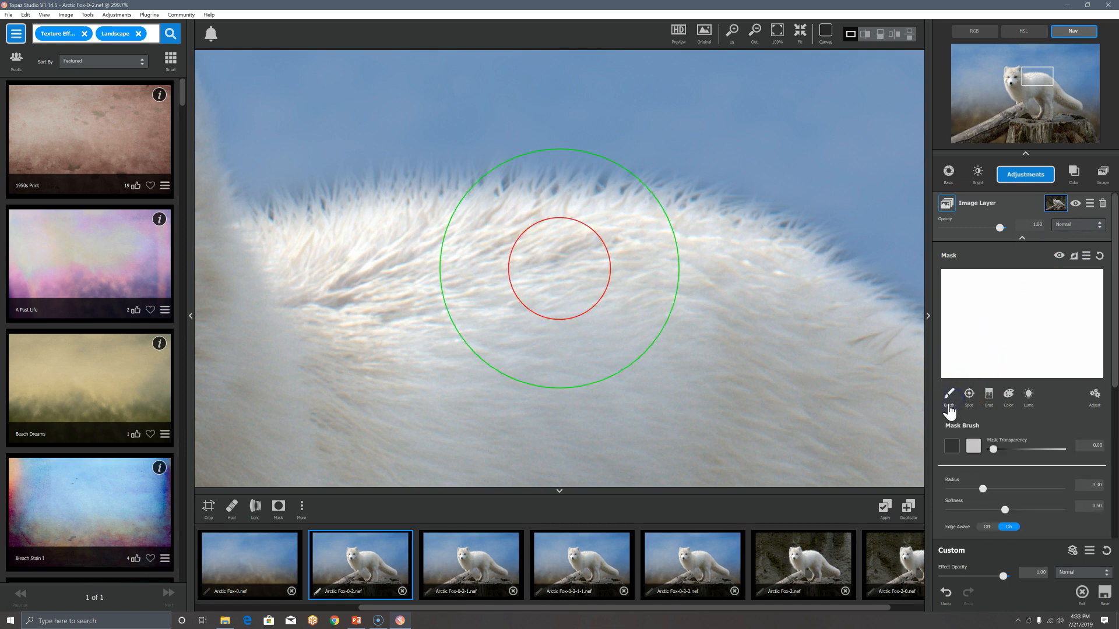
{"action": "left_click", "coordinate": [952, 447]}
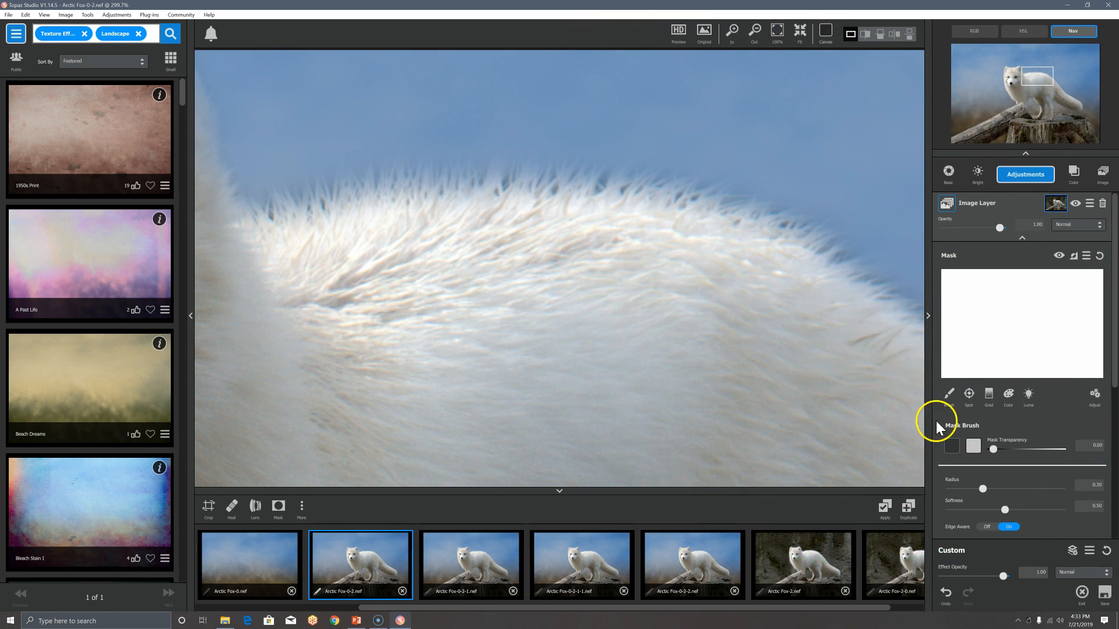
{"action": "left_click_drag", "start_coordinate": [971, 487], "coordinate": [966, 488]}
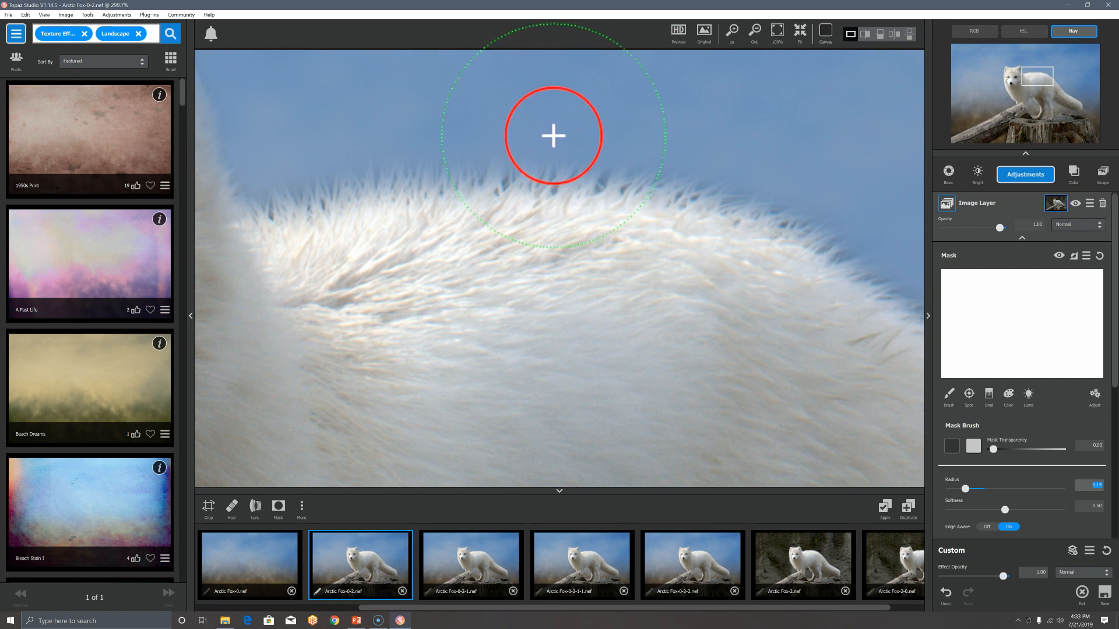
{"action": "mouse_move", "coordinate": [565, 143]}
{"action": "left_mouse_down"}
{"action": "mouse_move", "coordinate": [753, 257]}
{"action": "mouse_move", "coordinate": [593, 161]}
{"action": "mouse_move", "coordinate": [546, 153]}
{"action": "left_mouse_up"}
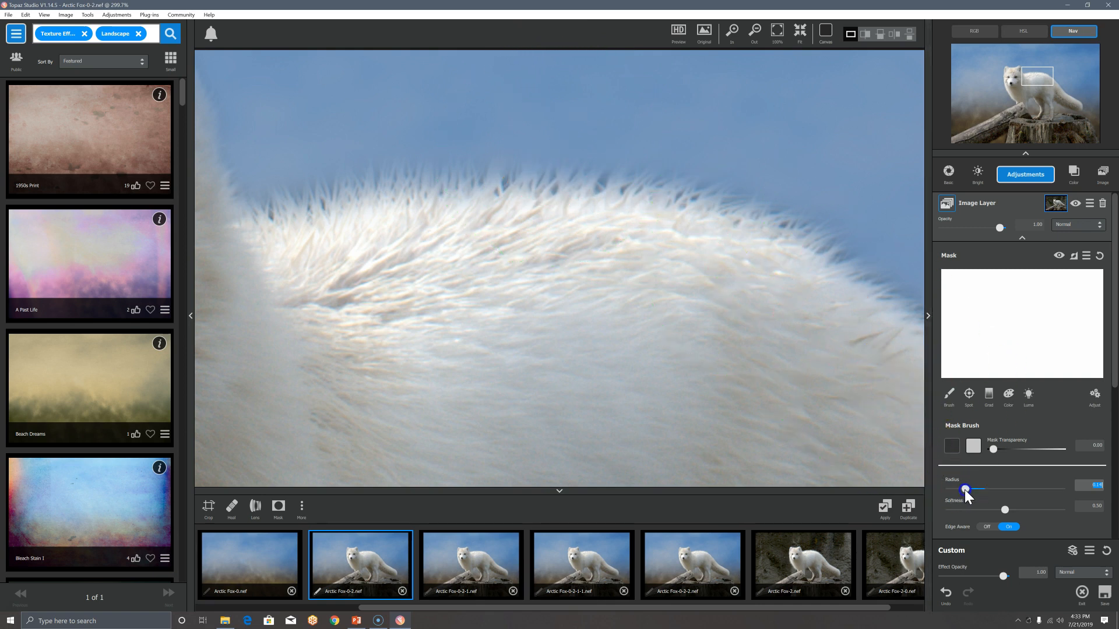
{"action": "left_click_drag", "start_coordinate": [967, 490], "coordinate": [969, 491]}
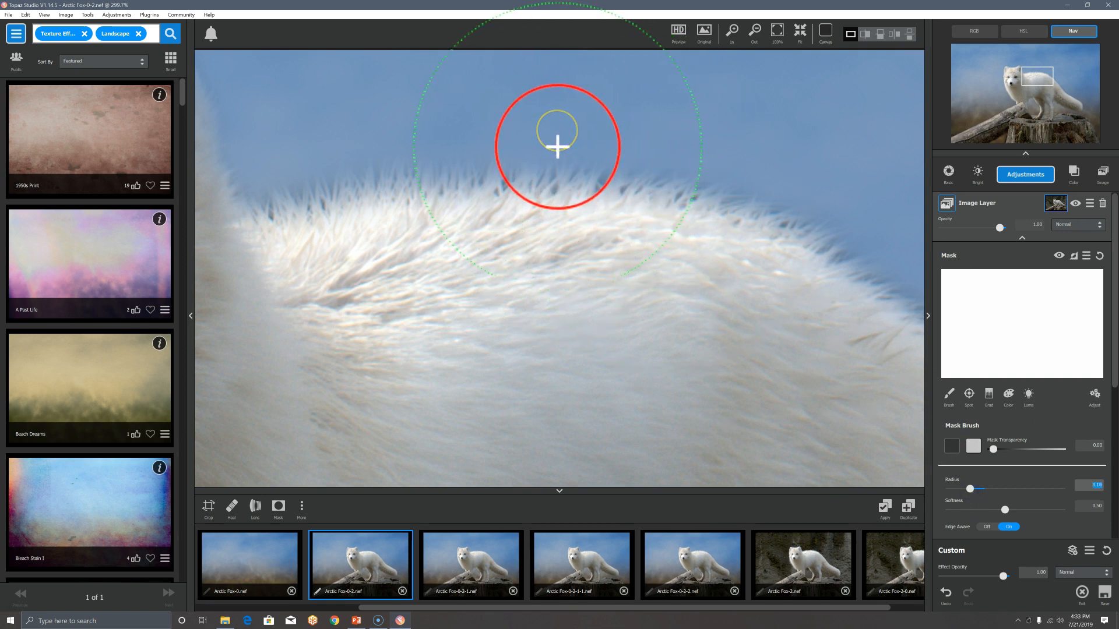
Brush black into the image layer's mask along the sky edge above the fox's back to remove the fur halo.
{"action": "left_click", "coordinate": [592, 147]}
{"action": "mouse_move", "coordinate": [592, 147]}
{"action": "left_mouse_down"}
{"action": "mouse_move", "coordinate": [742, 146]}
{"action": "mouse_move", "coordinate": [845, 187]}
{"action": "mouse_move", "coordinate": [875, 214]}
{"action": "left_mouse_up"}
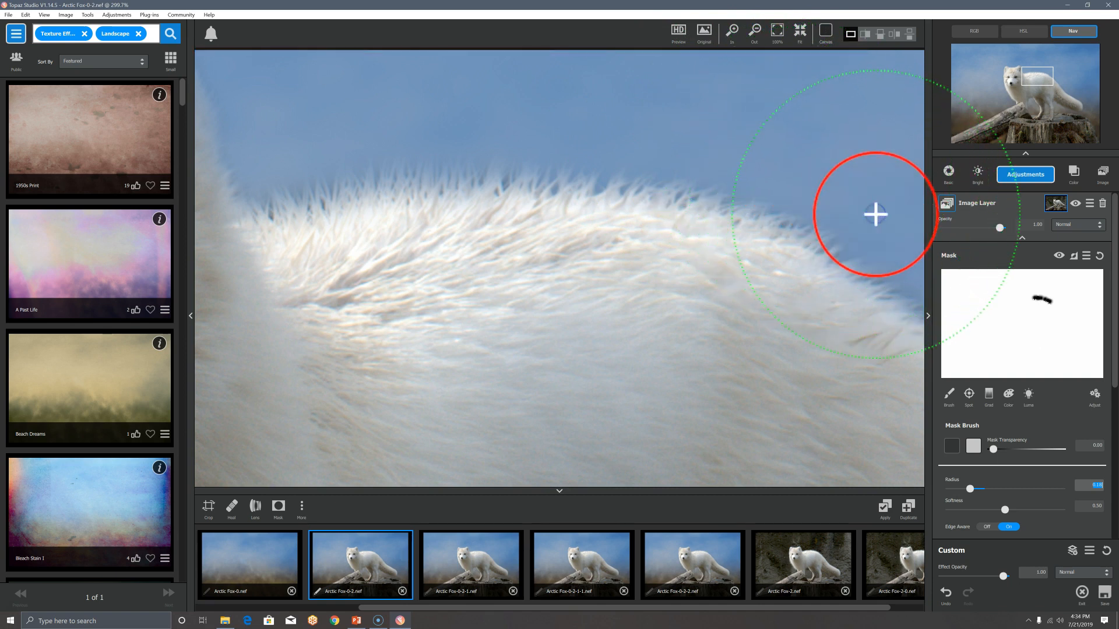
{"action": "mouse_move", "coordinate": [467, 147]}
{"action": "left_mouse_down"}
{"action": "mouse_move", "coordinate": [305, 143]}
{"action": "mouse_move", "coordinate": [271, 152]}
{"action": "left_mouse_up"}
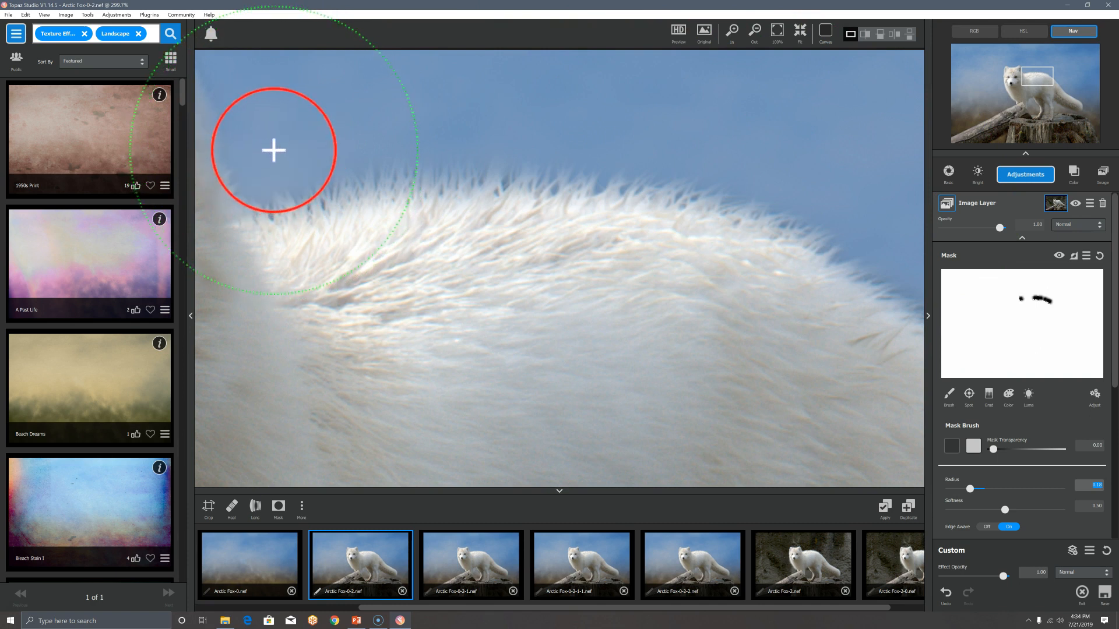
{"action": "left_click_drag", "start_coordinate": [402, 139], "coordinate": [479, 142]}
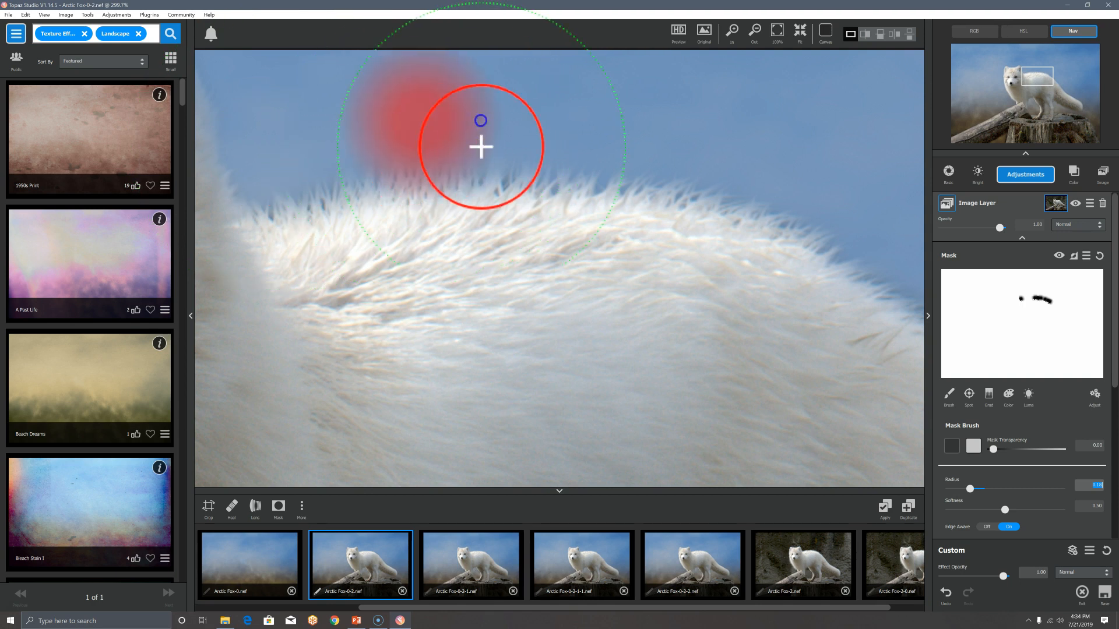
{"action": "left_click", "coordinate": [547, 147]}
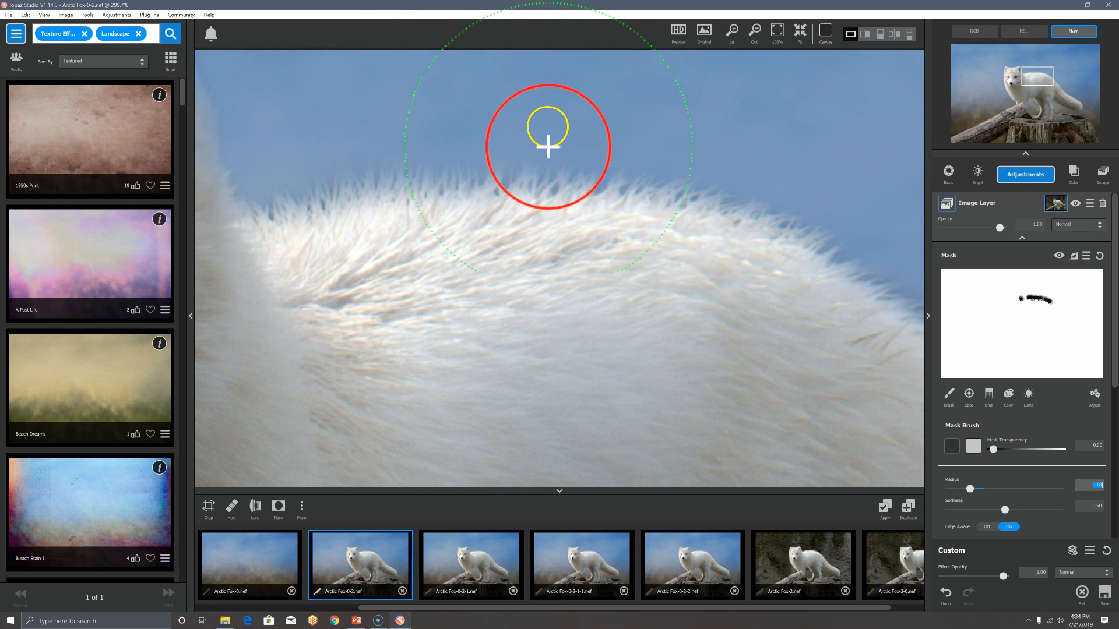
{"action": "left_click", "coordinate": [525, 147]}
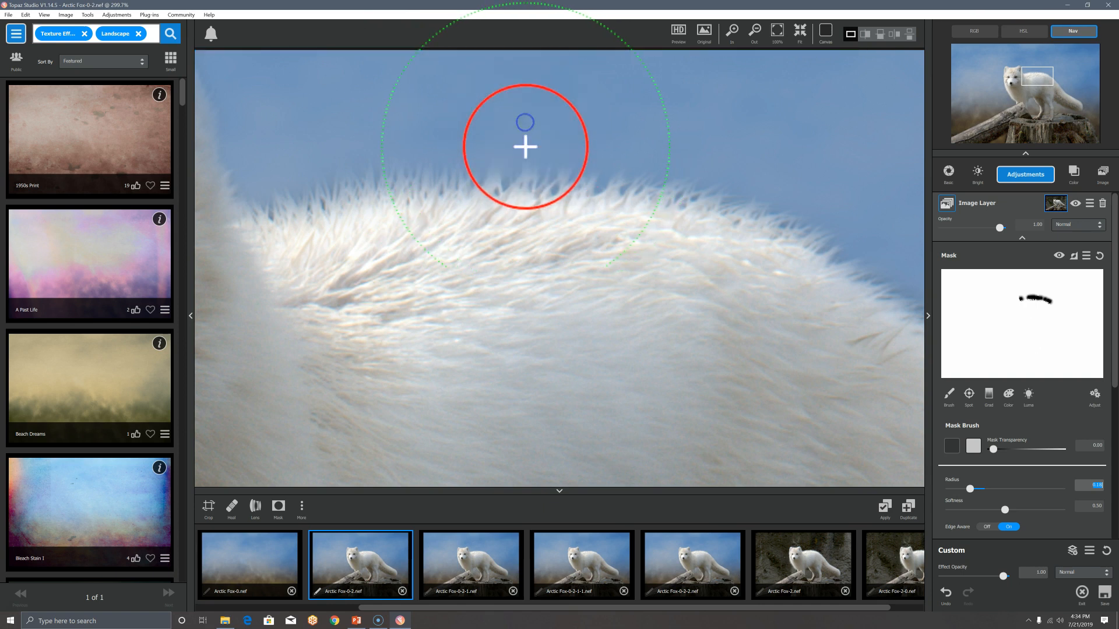
{"action": "left_click", "coordinate": [501, 148]}
{"action": "left_click_drag", "start_coordinate": [502, 148], "coordinate": [495, 147]}
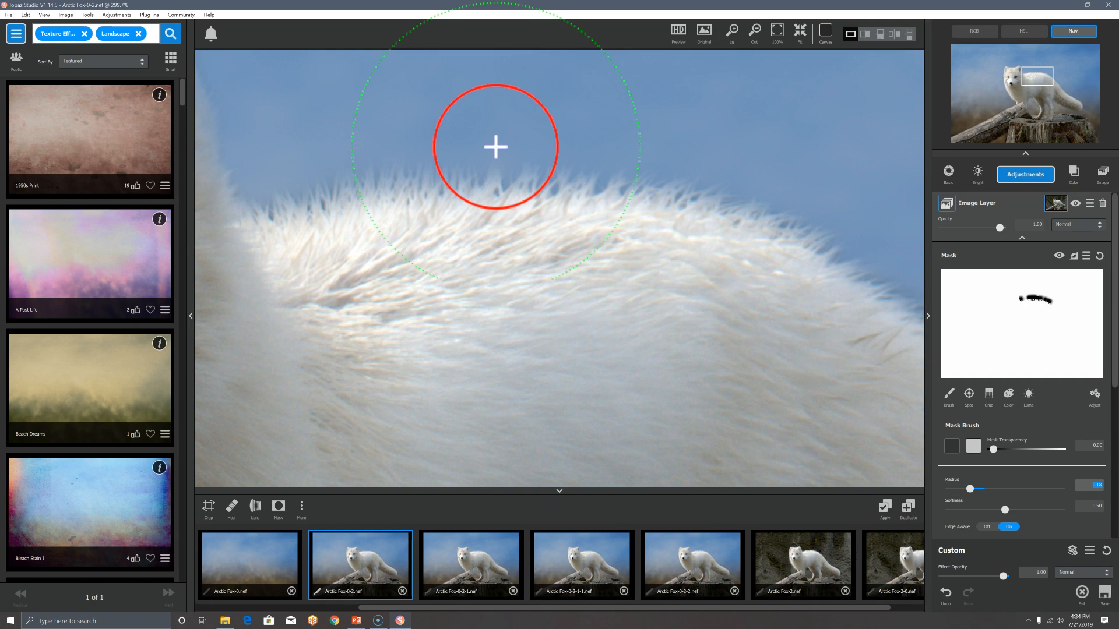
{"action": "left_click_drag", "start_coordinate": [494, 146], "coordinate": [603, 145]}
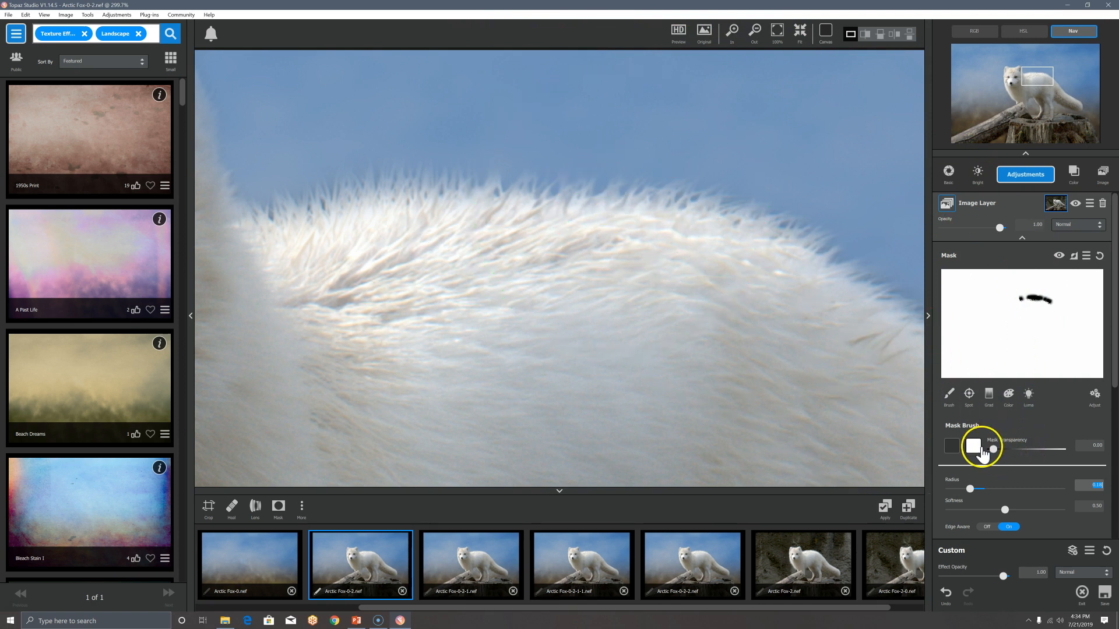
Paint the fur along the fox's back into the mask with brush transparency 1.00, raising the softness to 0.63.
{"action": "left_click", "coordinate": [975, 449]}
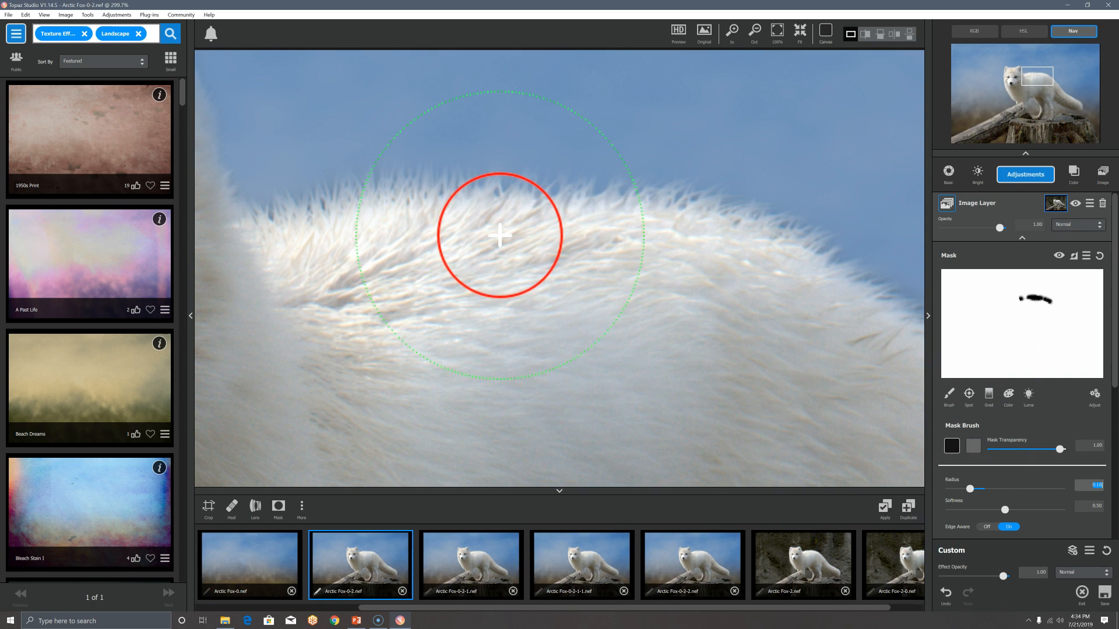
{"action": "mouse_move", "coordinate": [500, 232]}
{"action": "left_mouse_down"}
{"action": "mouse_move", "coordinate": [604, 227]}
{"action": "mouse_move", "coordinate": [676, 244]}
{"action": "left_mouse_up"}
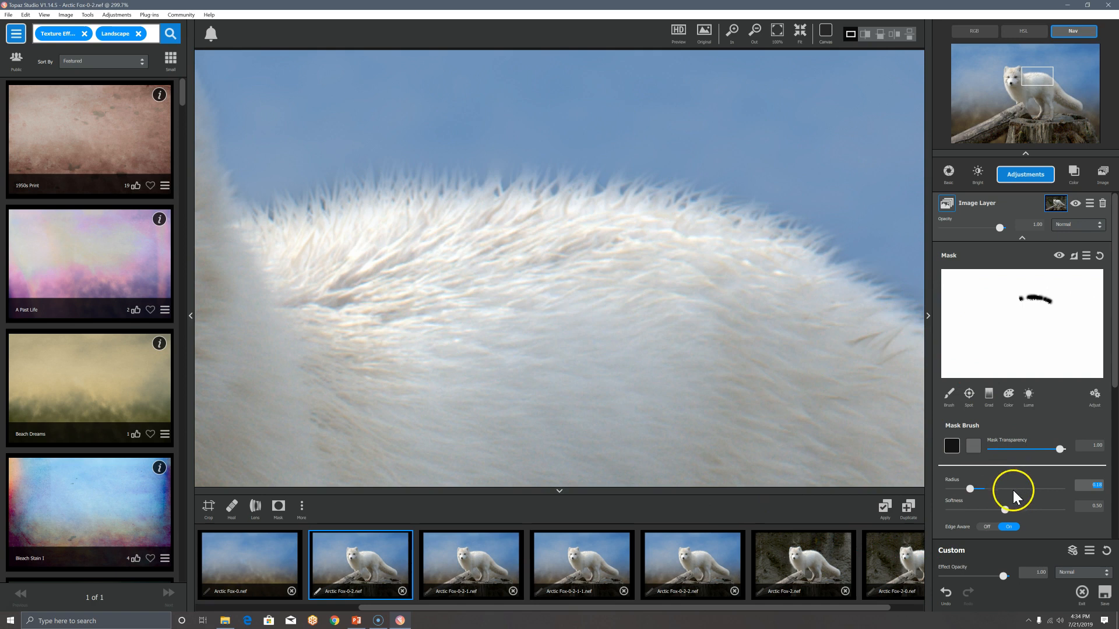
{"action": "left_click", "coordinate": [1018, 510]}
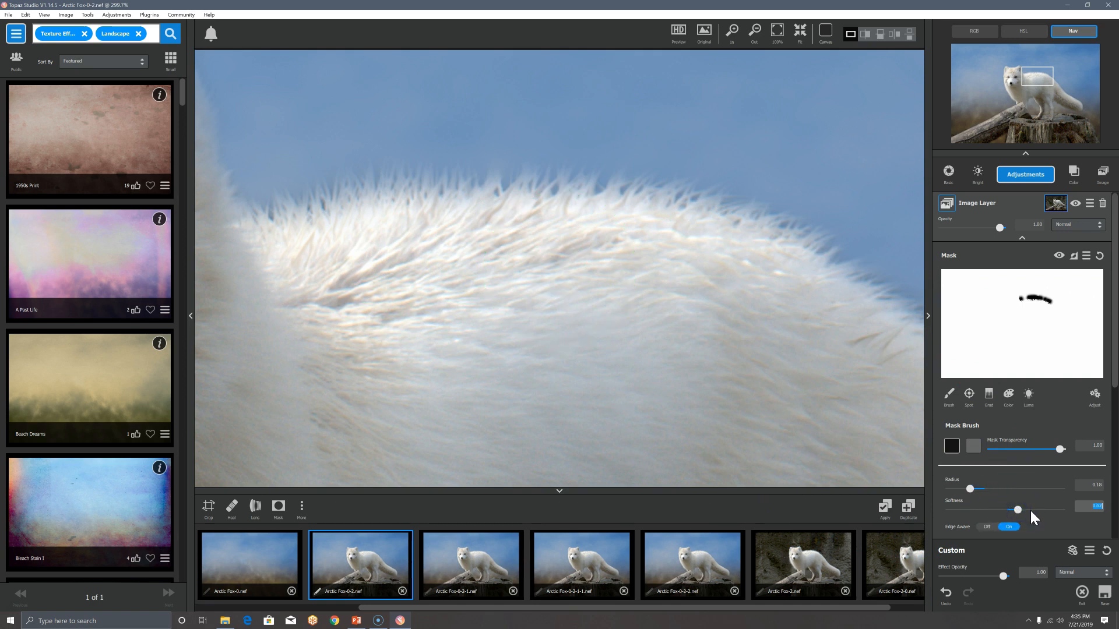
{"action": "left_click", "coordinate": [474, 222]}
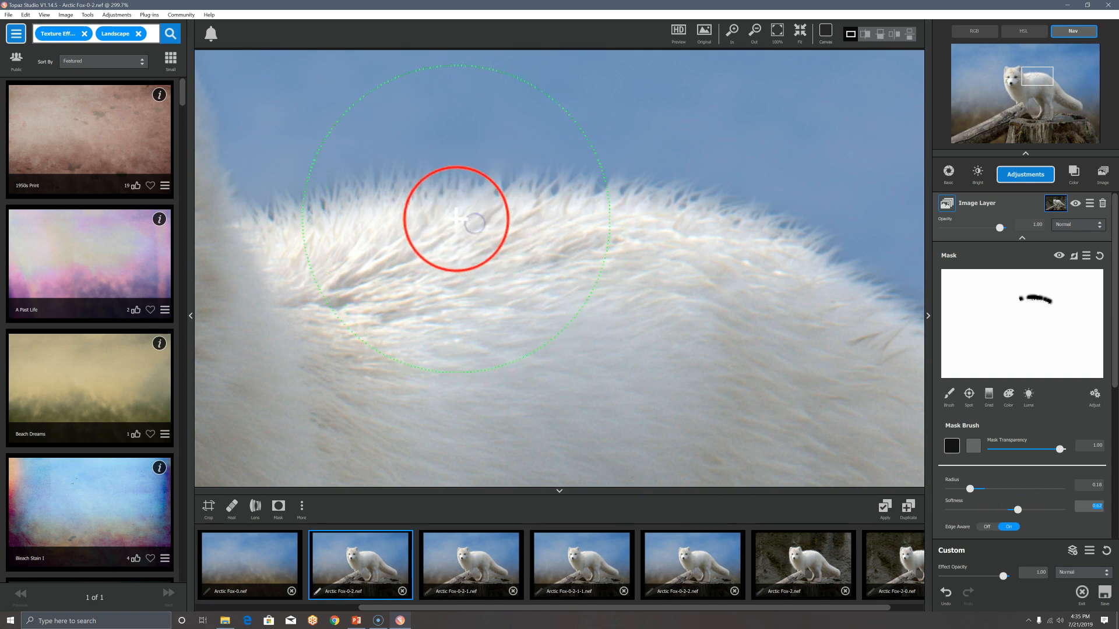
{"action": "left_click", "coordinate": [421, 222]}
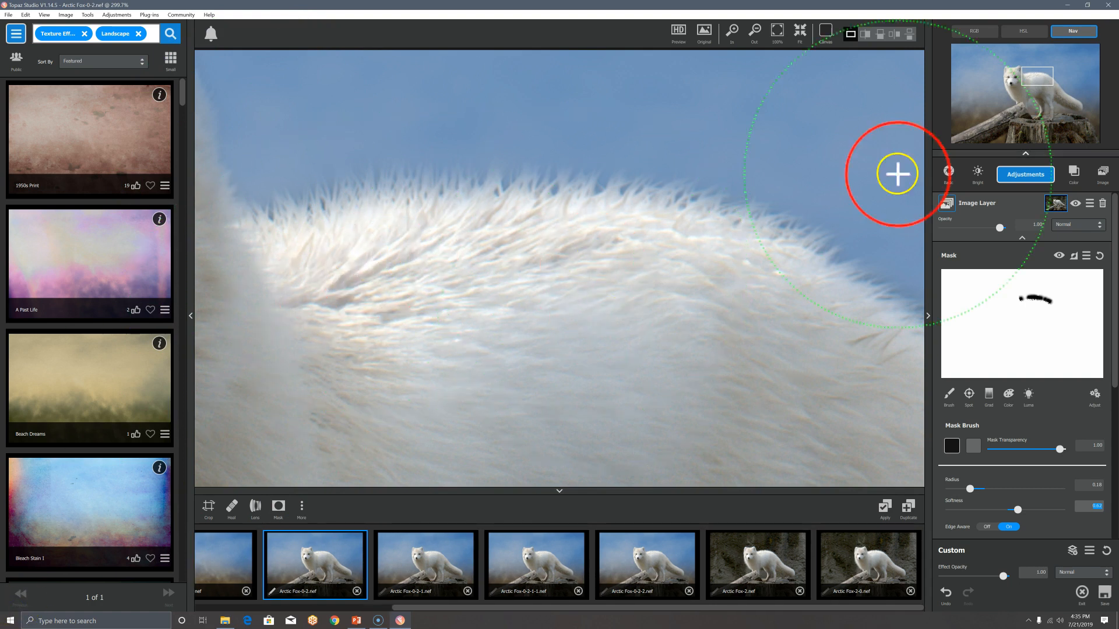
Reset the image layer's mask to discard the brushed strokes.
{"action": "left_click_drag", "start_coordinate": [1035, 80], "coordinate": [1060, 93]}
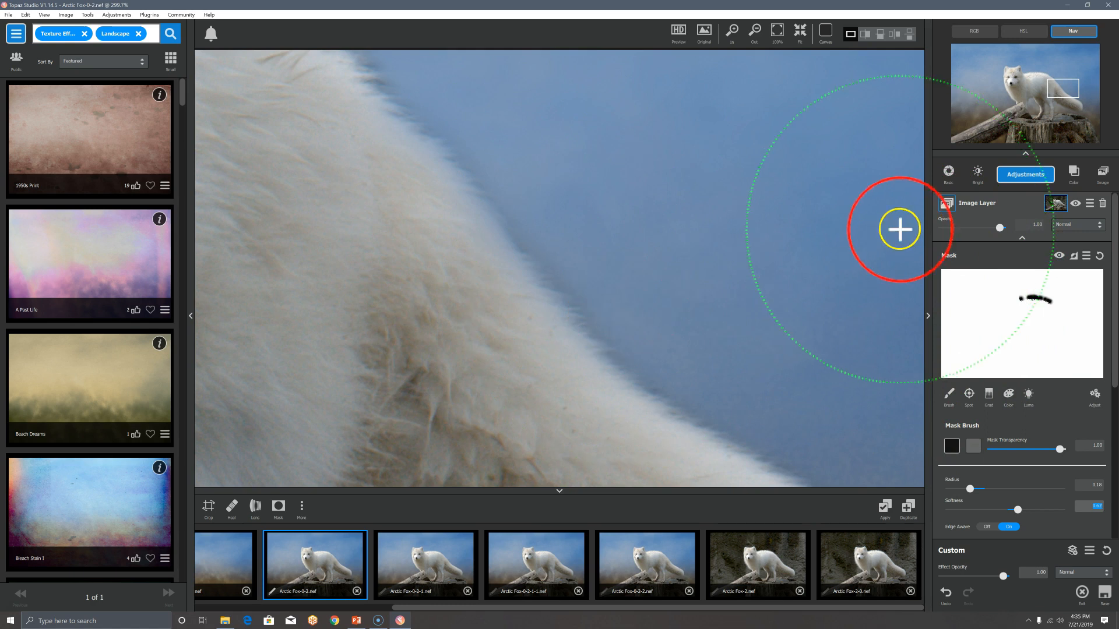
{"action": "left_click_drag", "start_coordinate": [1063, 85], "coordinate": [1030, 77]}
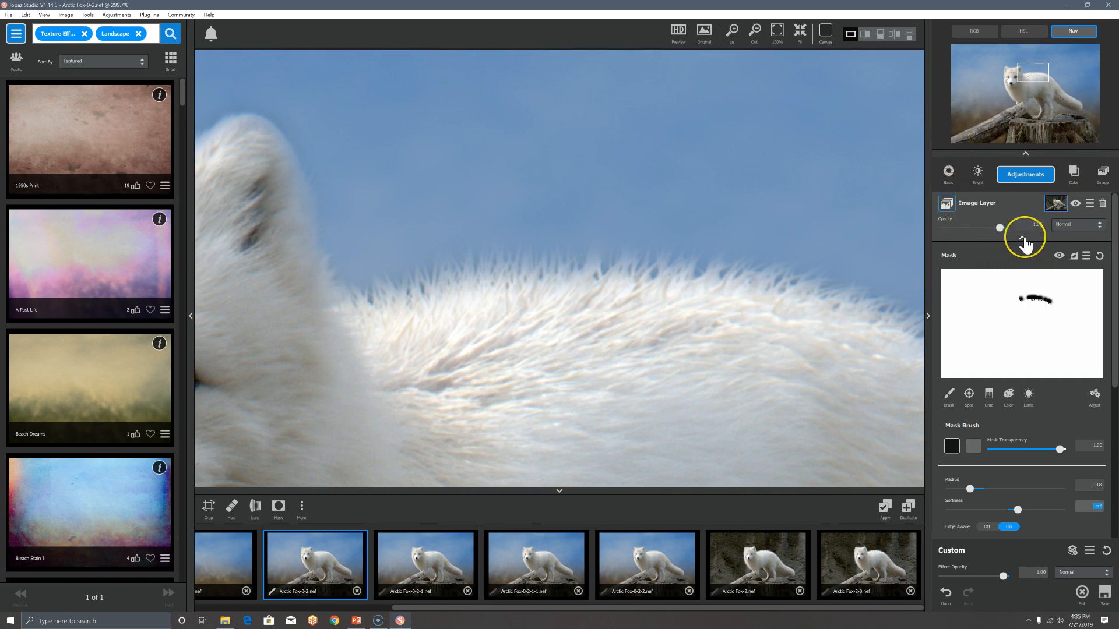
{"action": "left_click", "coordinate": [1100, 256]}
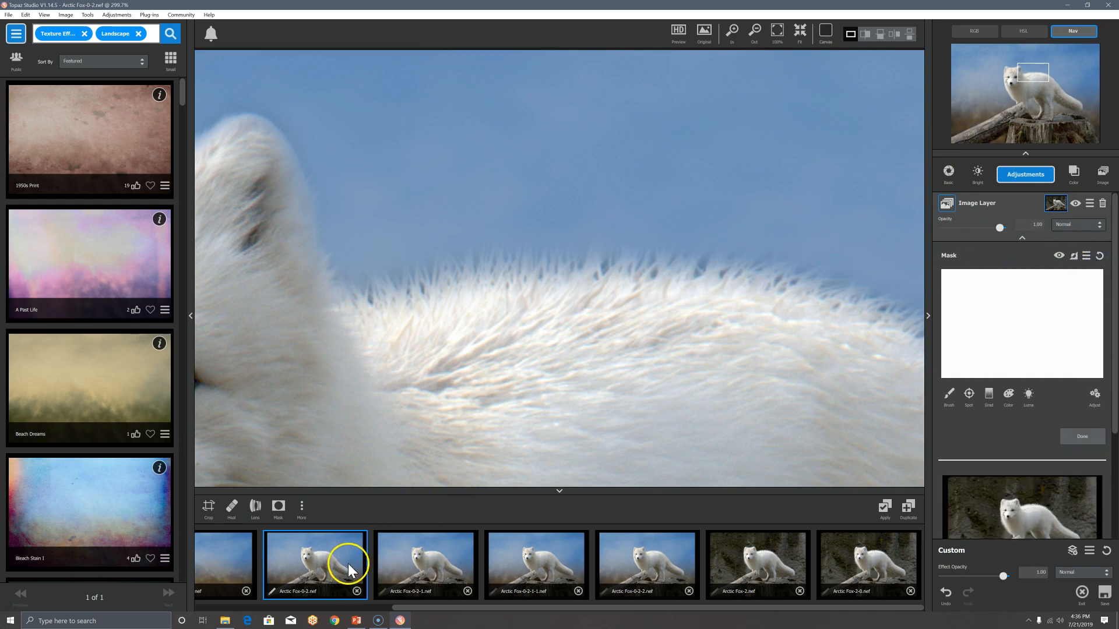
Compare the fur edge along the fox's back in Arctic Fox-0-2-1-0.nef with the original photo Arctic Fox-2.nef.
{"action": "left_click", "coordinate": [851, 560]}
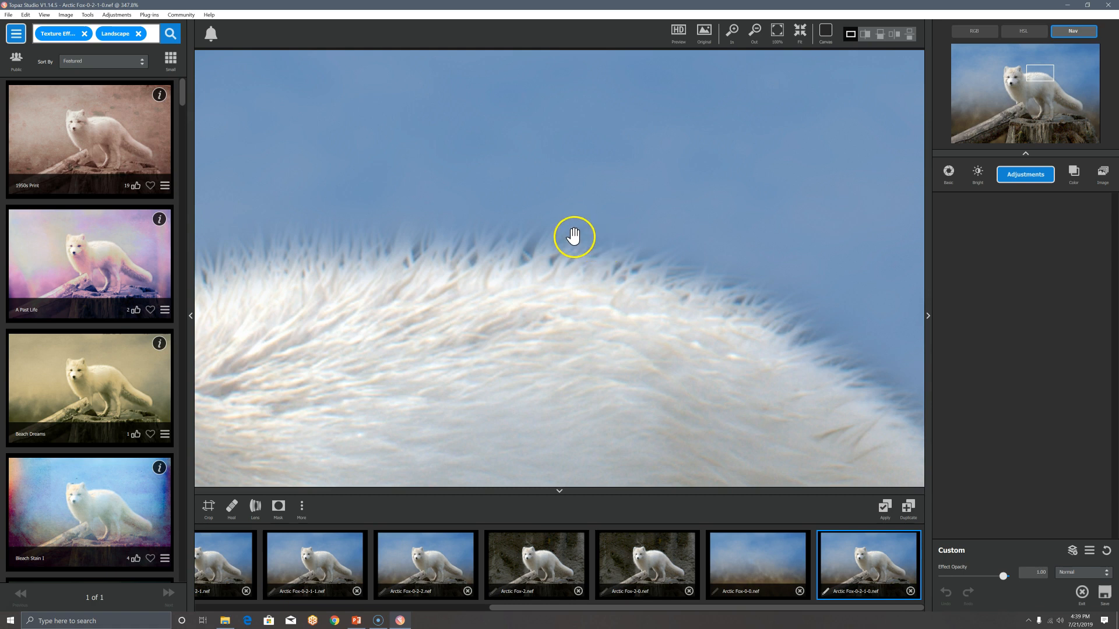
{"action": "scroll", "coordinate": [558, 242], "scroll_direction": "up", "scroll_amount": 2}
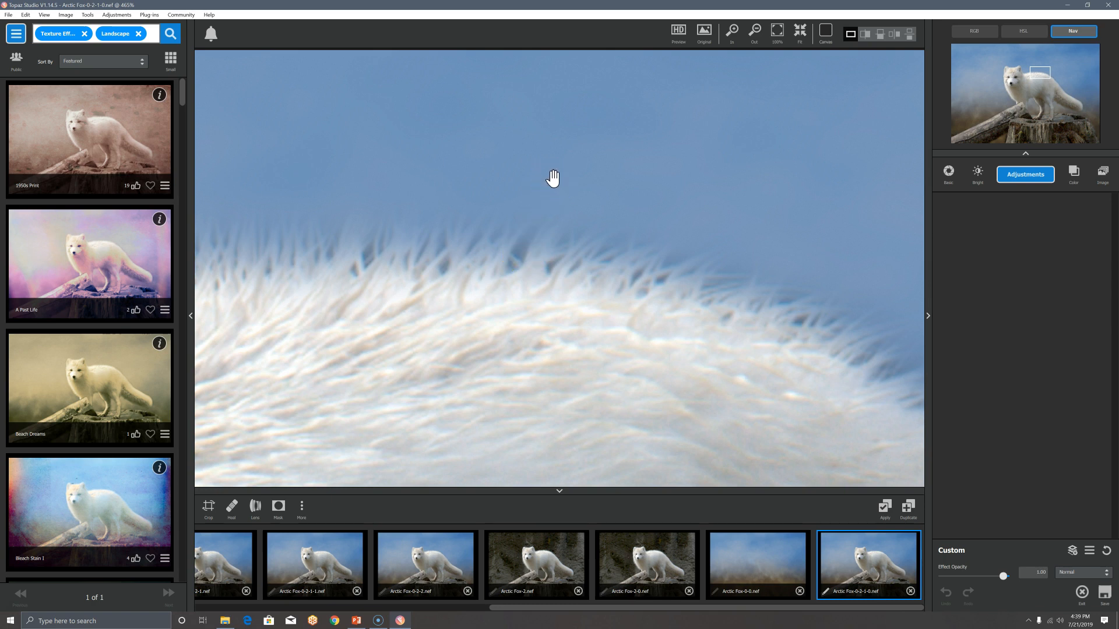
{"action": "left_click_drag", "start_coordinate": [553, 180], "coordinate": [1006, 131]}
{"action": "left_click_drag", "start_coordinate": [1052, 72], "coordinate": [684, 462]}
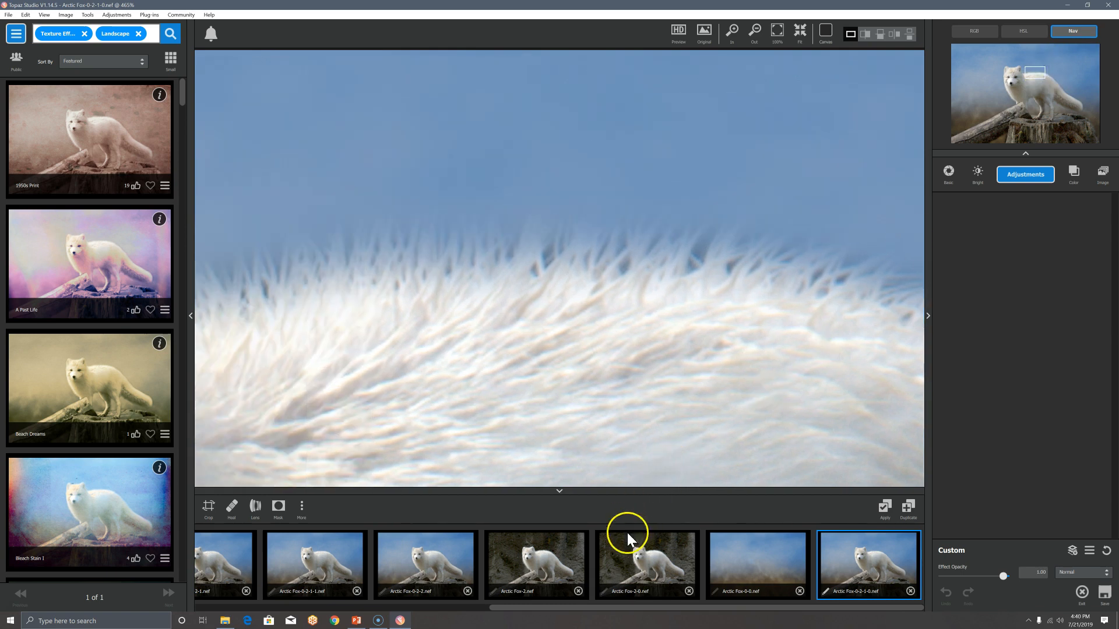
{"action": "left_click", "coordinate": [554, 554]}
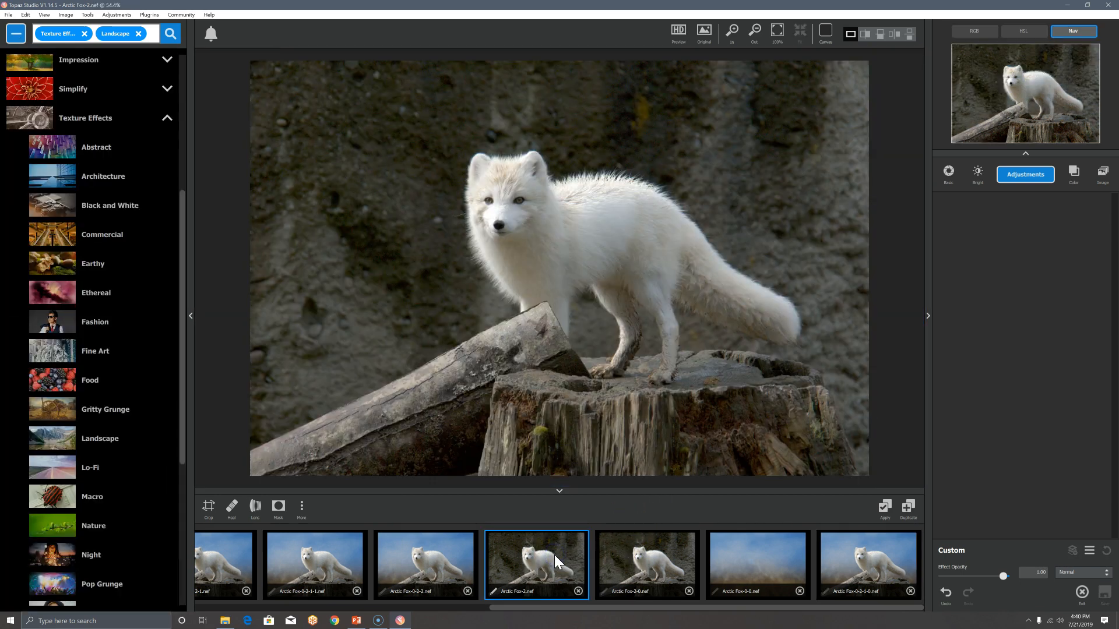
{"action": "scroll", "coordinate": [593, 213], "scroll_direction": "up", "scroll_amount": 8}
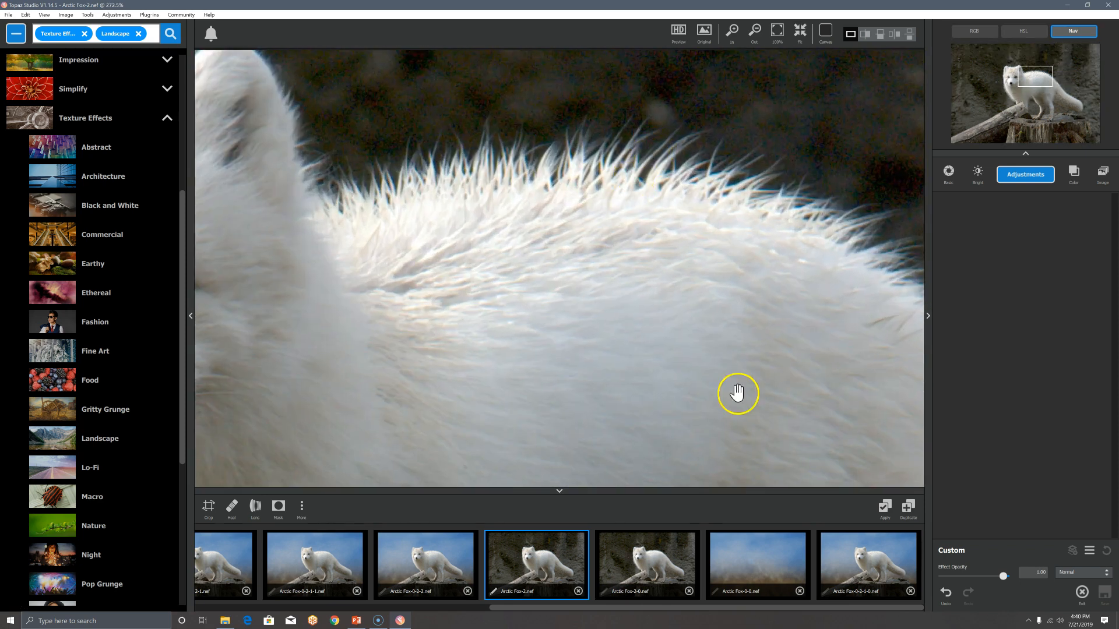
{"action": "left_click", "coordinate": [888, 575]}
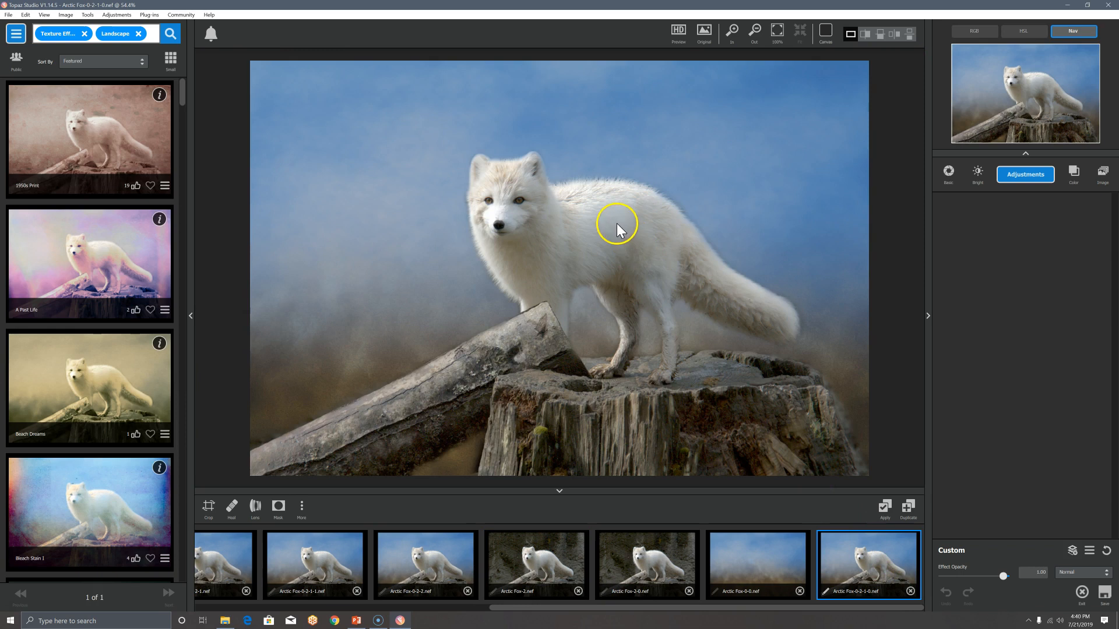
{"action": "scroll", "coordinate": [589, 210], "scroll_direction": "up", "scroll_amount": 5}
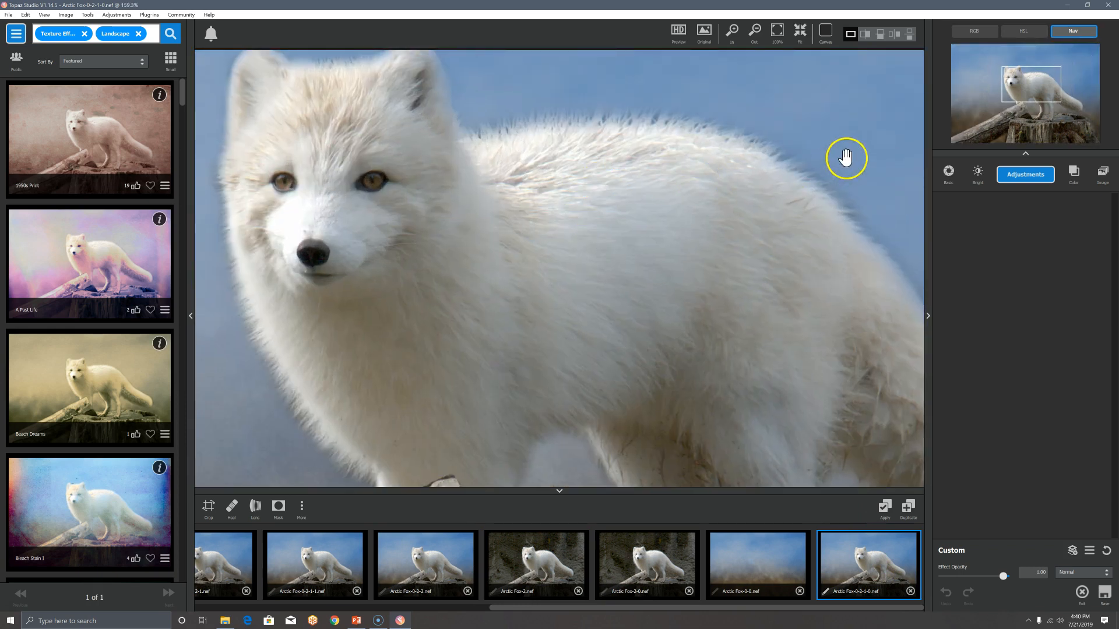
Examine the fur edge along the fox's back in Arctic Fox-0-2-1-0.nef at high magnification.
{"action": "left_click_drag", "start_coordinate": [1054, 65], "coordinate": [1056, 54]}
{"action": "scroll", "coordinate": [549, 250], "scroll_direction": "up", "scroll_amount": 3}
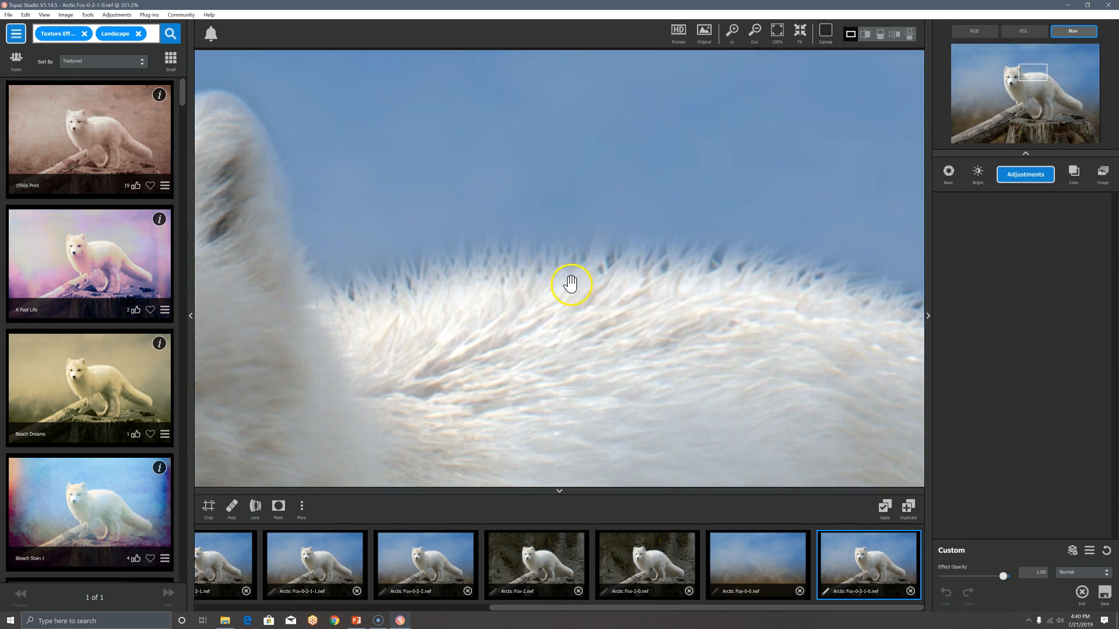
{"action": "scroll", "coordinate": [669, 282], "scroll_direction": "up", "scroll_amount": 1}
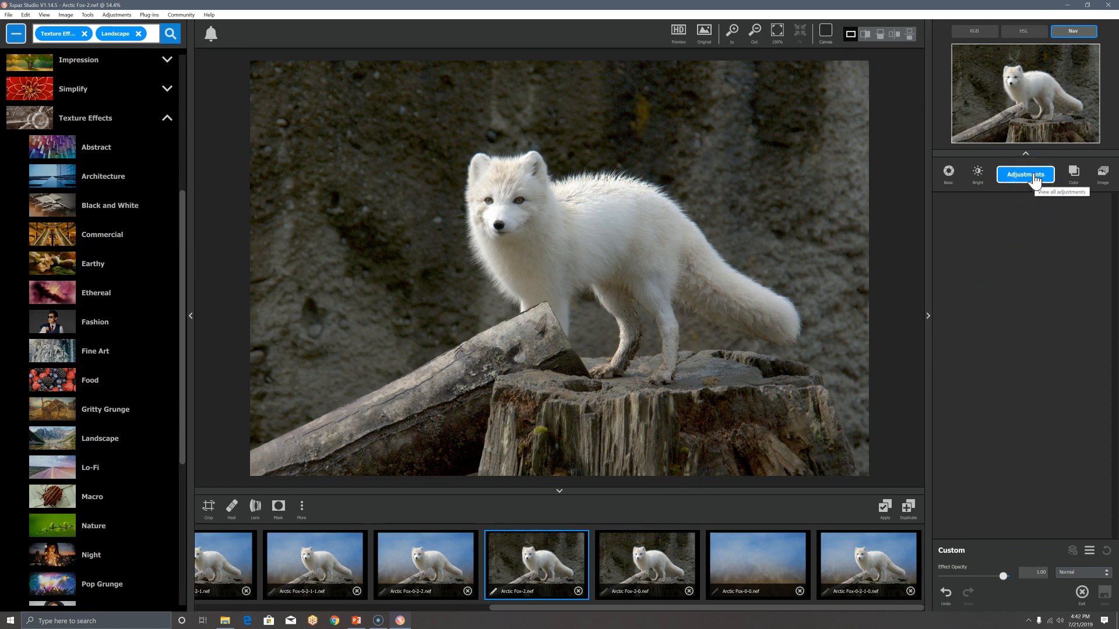
Add a Basic Adjustment to Arctic Fox-2.nef, with the highlight at 0.75 and the shadow at -0.04.
{"action": "left_click", "coordinate": [1073, 172]}
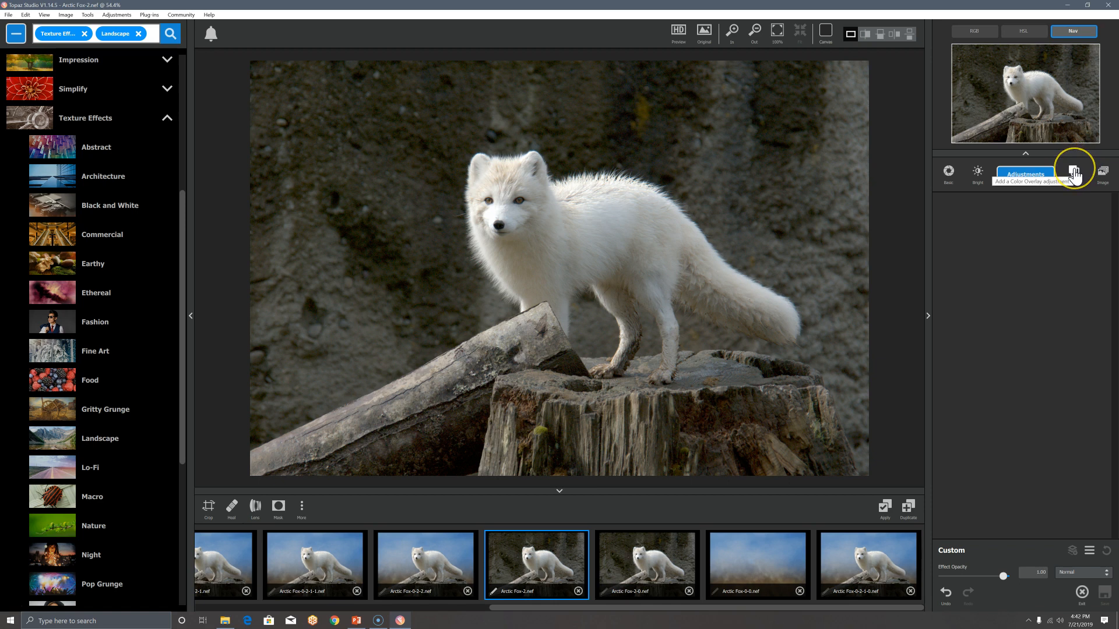
{"action": "left_click", "coordinate": [1035, 176]}
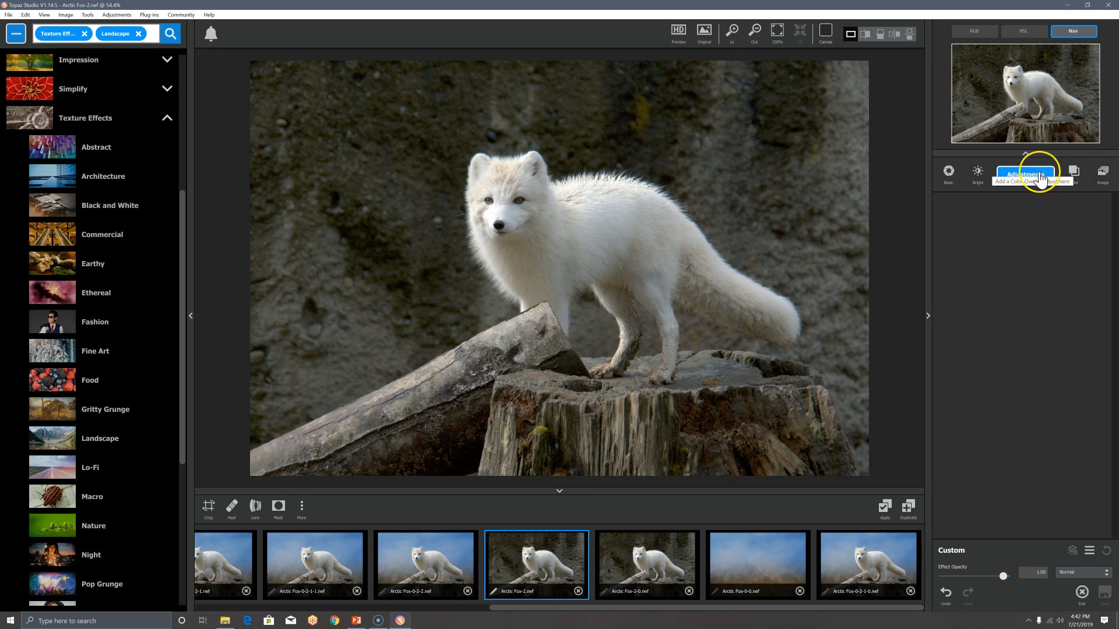
{"action": "left_click", "coordinate": [1038, 177]}
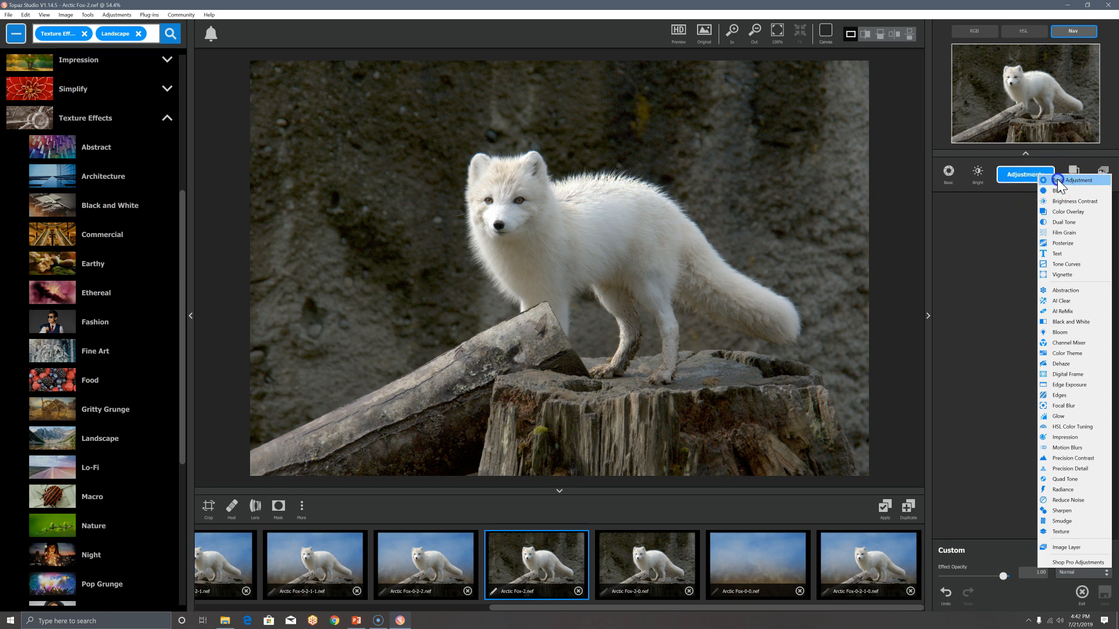
{"action": "left_click", "coordinate": [1057, 181]}
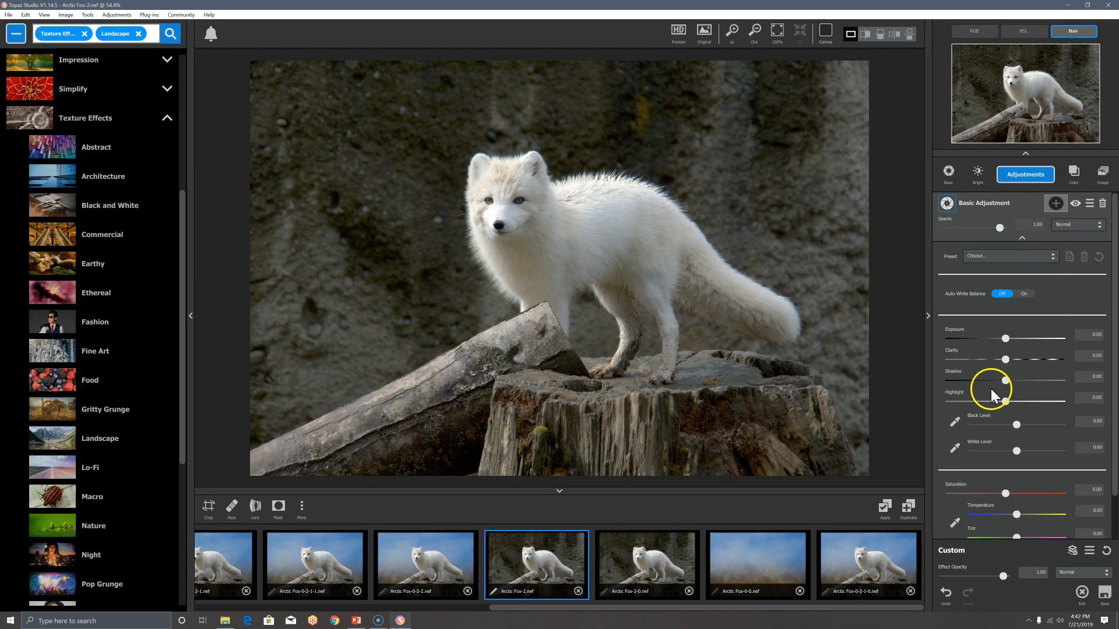
{"action": "left_click", "coordinate": [1006, 401]}
{"action": "left_click_drag", "start_coordinate": [1006, 403], "coordinate": [1046, 404]}
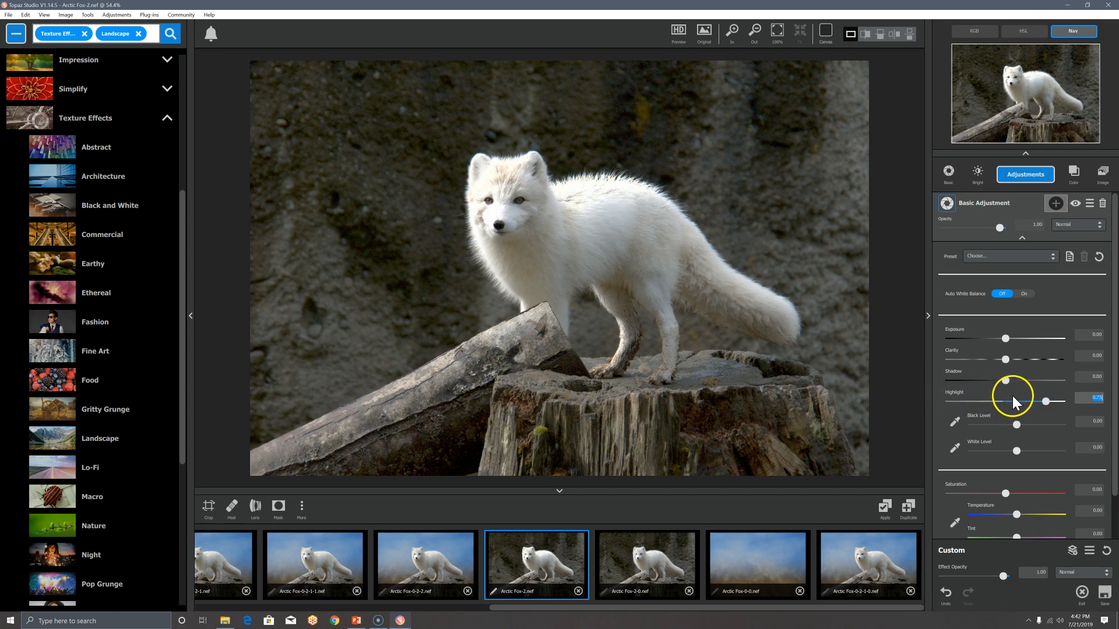
{"action": "mouse_move", "coordinate": [1005, 380]}
{"action": "left_mouse_down"}
{"action": "mouse_move", "coordinate": [985, 382]}
{"action": "mouse_move", "coordinate": [1016, 383]}
{"action": "mouse_move", "coordinate": [981, 382]}
{"action": "mouse_move", "coordinate": [1005, 389]}
{"action": "left_mouse_up"}
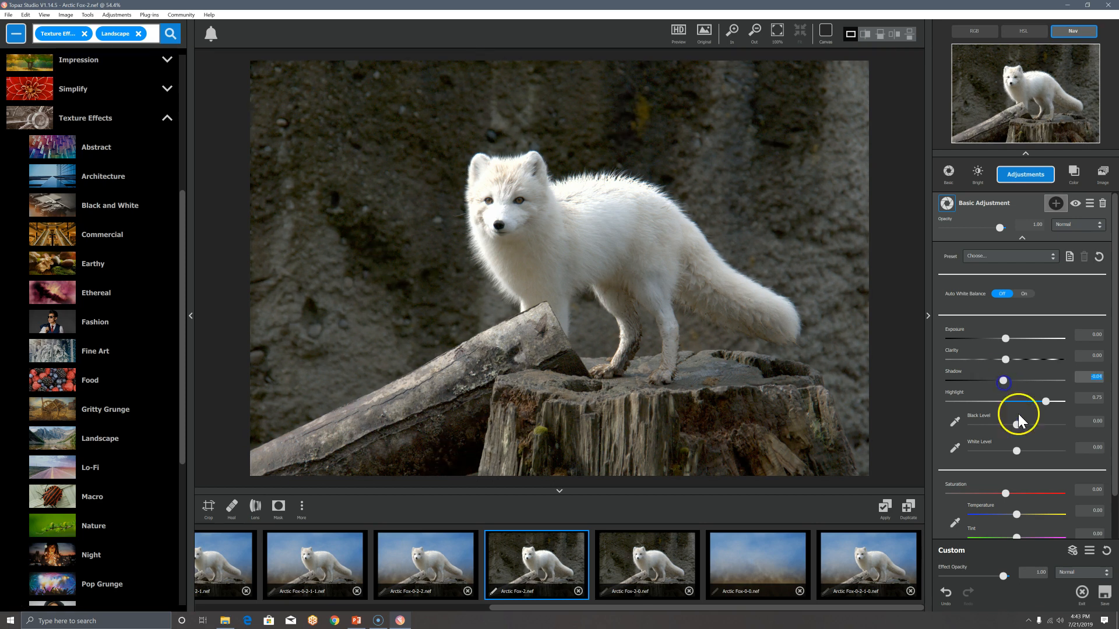
{"action": "left_click_drag", "start_coordinate": [1018, 431], "coordinate": [1010, 432]}
{"action": "key", "text": "Tab"}
{"action": "left_click_drag", "start_coordinate": [1015, 451], "coordinate": [1025, 451]}
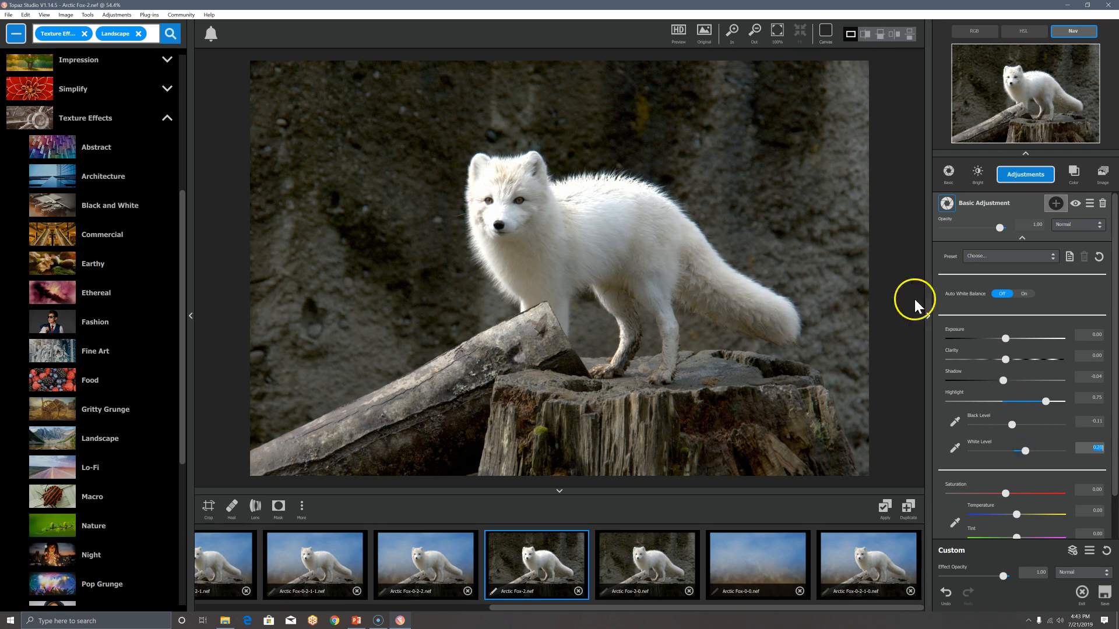
{"action": "double_click", "coordinate": [967, 418]}
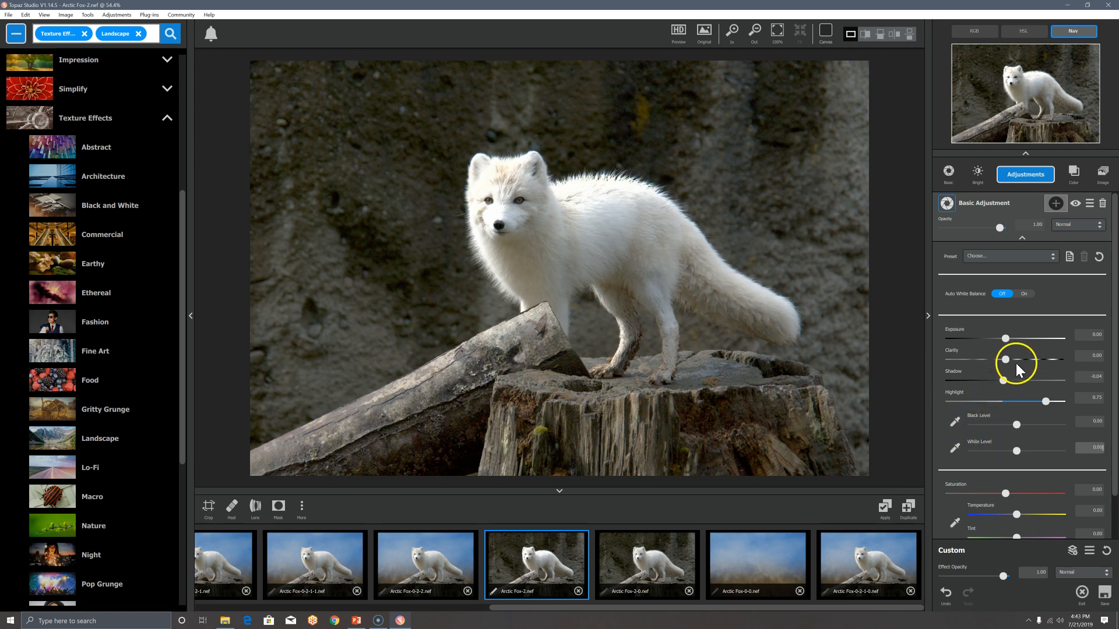
Add a Black and White adjustment to the fox photo and set both orange and yellow to 1.00.
{"action": "left_click", "coordinate": [1021, 239]}
{"action": "left_click", "coordinate": [1027, 177]}
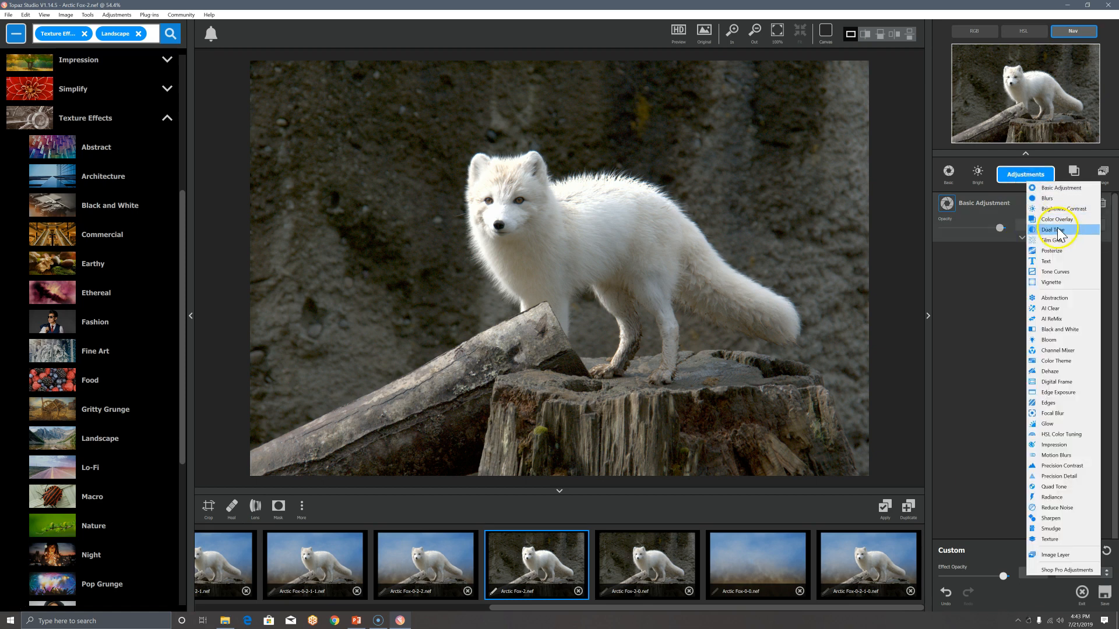
{"action": "left_click", "coordinate": [1058, 329]}
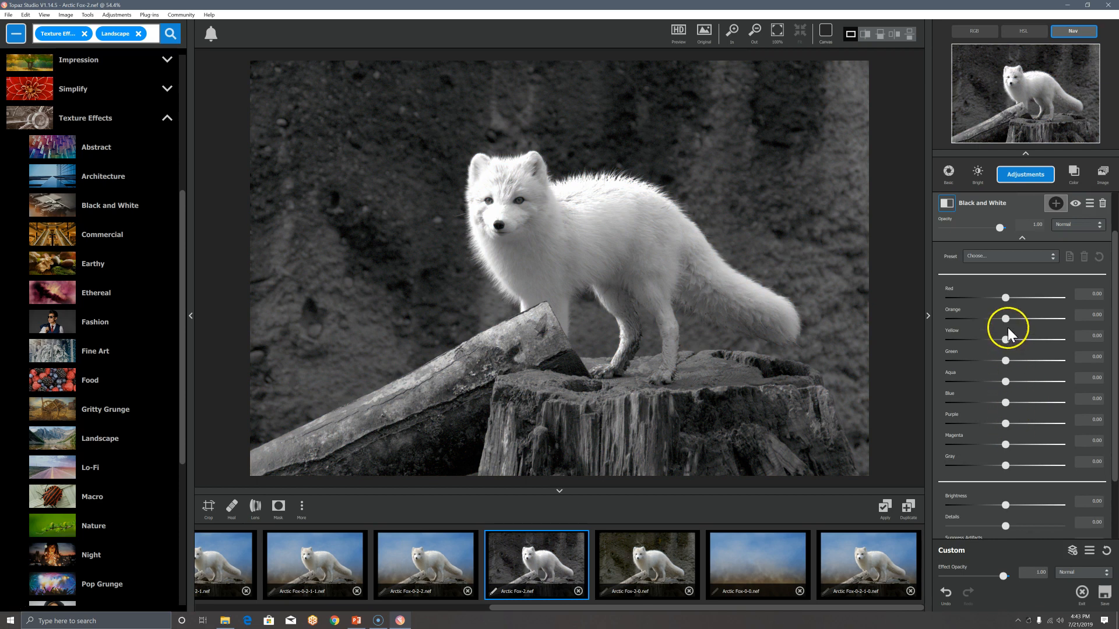
{"action": "left_click_drag", "start_coordinate": [1006, 320], "coordinate": [1046, 340]}
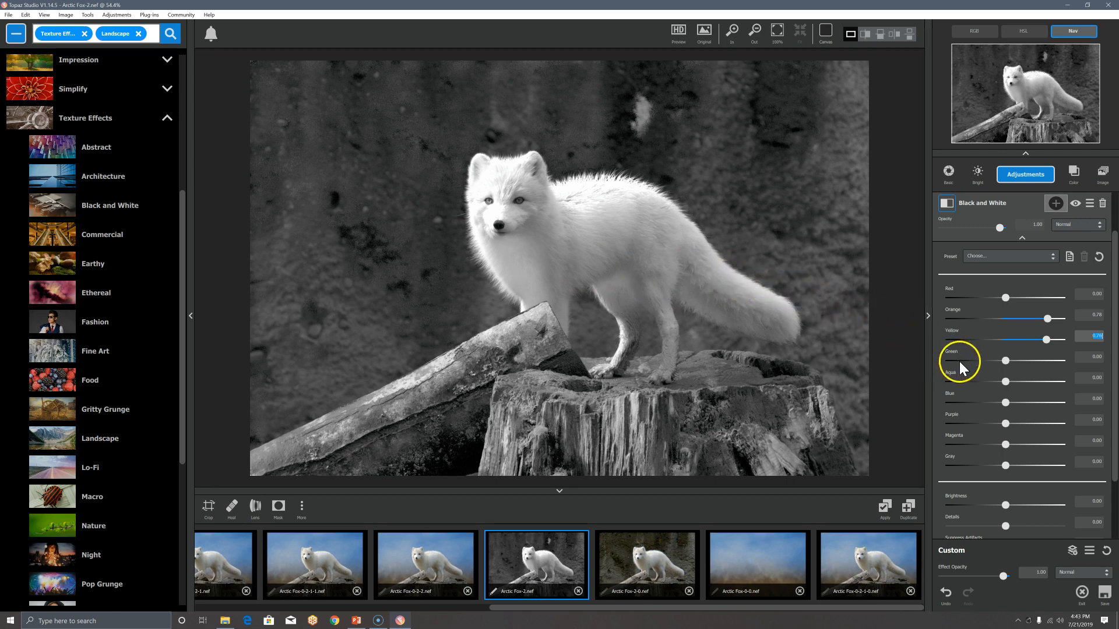
{"action": "left_click_drag", "start_coordinate": [1047, 340], "coordinate": [1058, 318]}
{"action": "left_click", "coordinate": [1049, 319]}
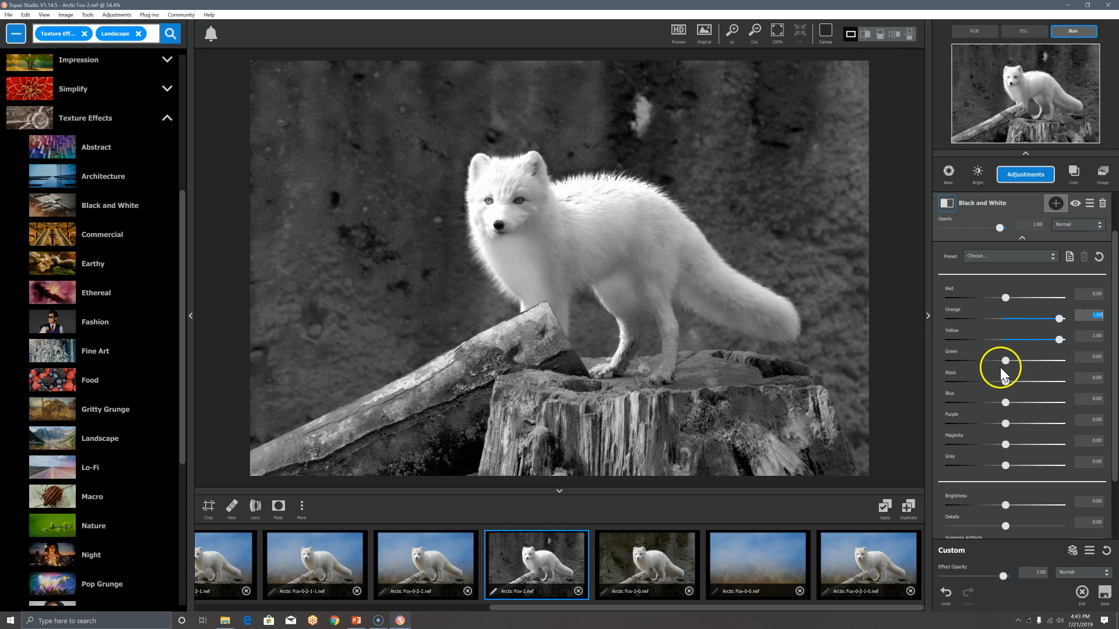
Set the Black and White adjustment to green -1.00, aqua -0.01, blue 1.00, purple -0.17, magenta -1.00 and gray -0.21.
{"action": "left_click_drag", "start_coordinate": [1006, 366], "coordinate": [944, 357]}
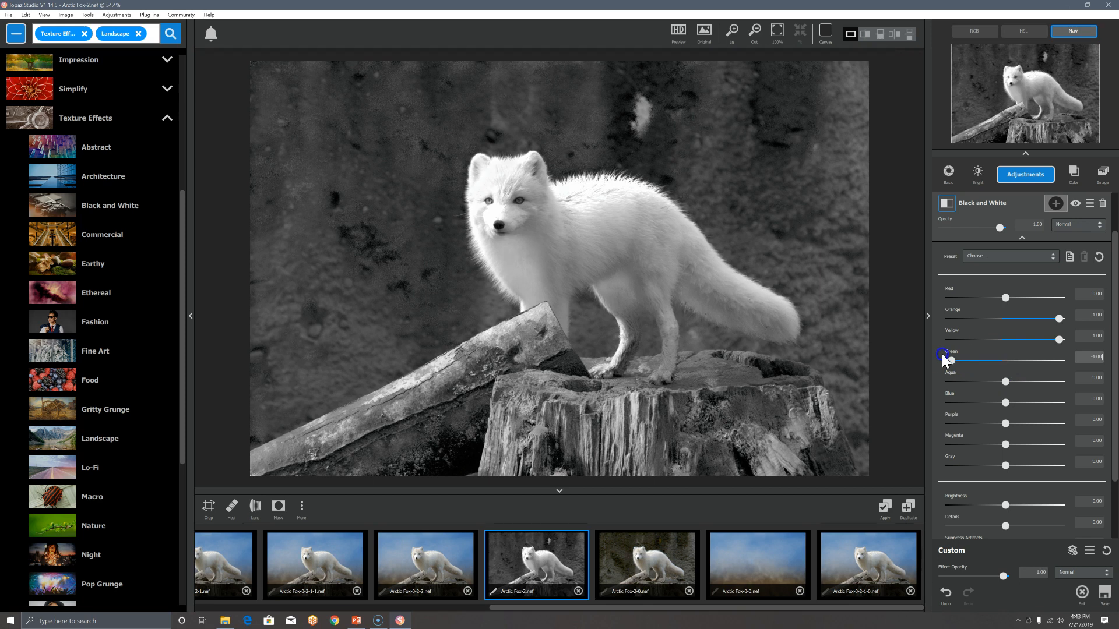
{"action": "left_click_drag", "start_coordinate": [1007, 381], "coordinate": [1091, 421]}
{"action": "left_click", "coordinate": [1005, 402]}
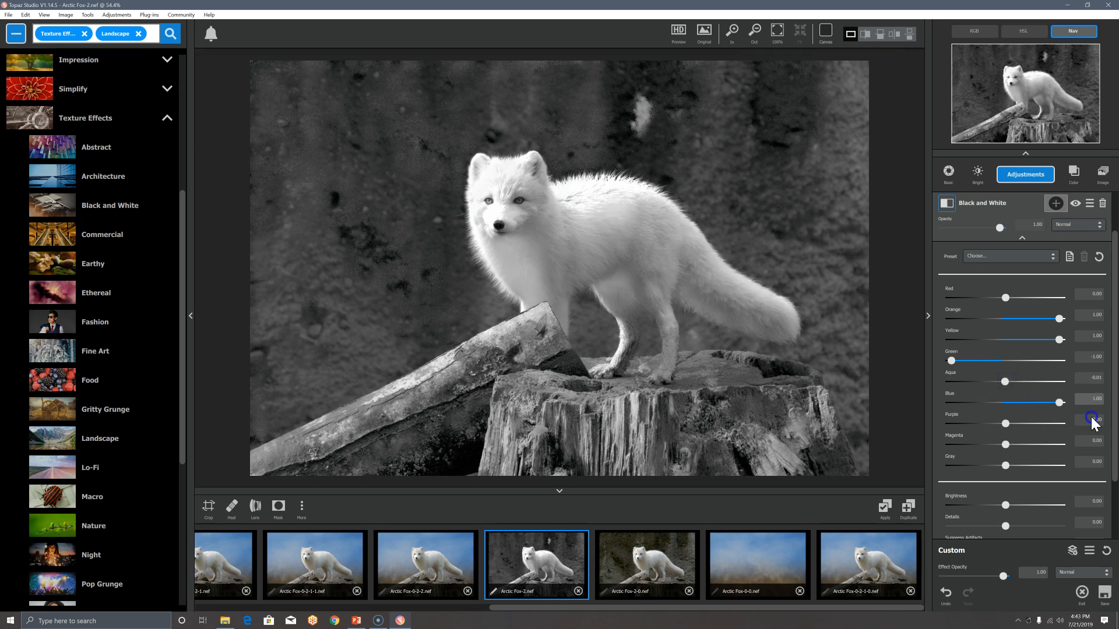
{"action": "left_click_drag", "start_coordinate": [1005, 425], "coordinate": [940, 432]}
{"action": "left_click", "coordinate": [1006, 464]}
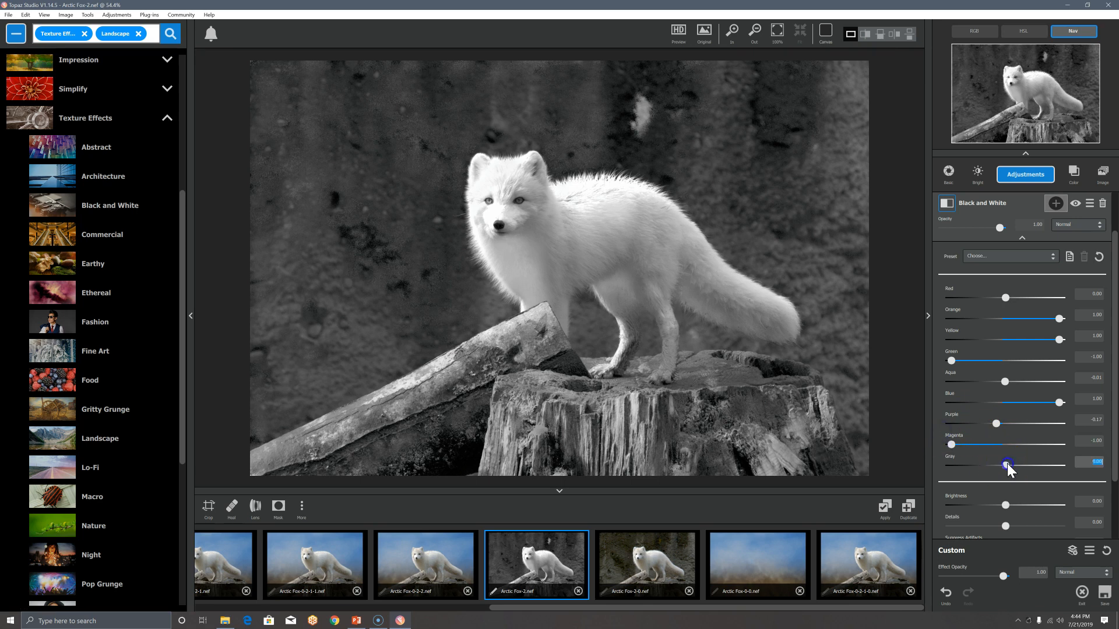
{"action": "left_click_drag", "start_coordinate": [1007, 466], "coordinate": [994, 466]}
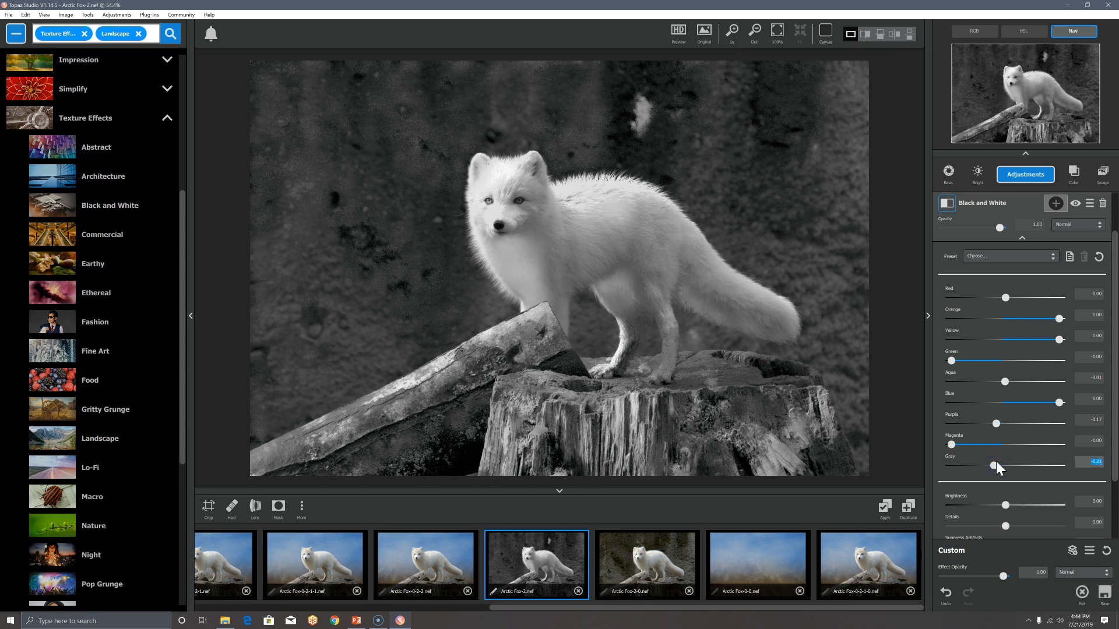
{"action": "left_click", "coordinate": [1022, 238]}
Add a Tone Curves adjustment and move the black point in about one-sixth and the white point to about three-fifths of the tonal range.
{"action": "left_click", "coordinate": [1033, 177]}
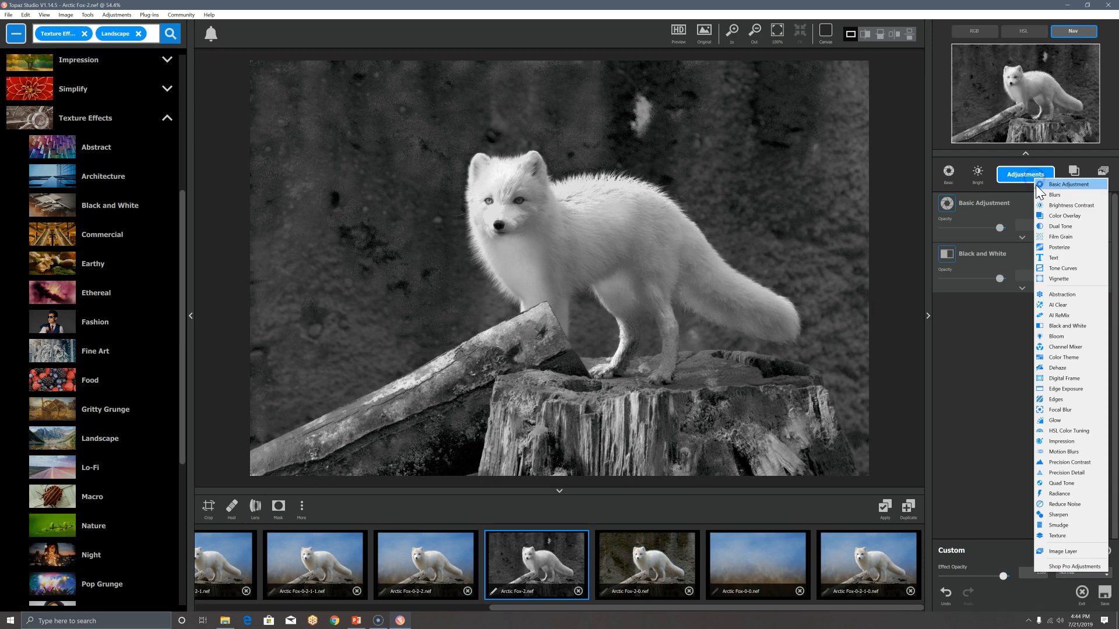
{"action": "left_click", "coordinate": [1066, 268]}
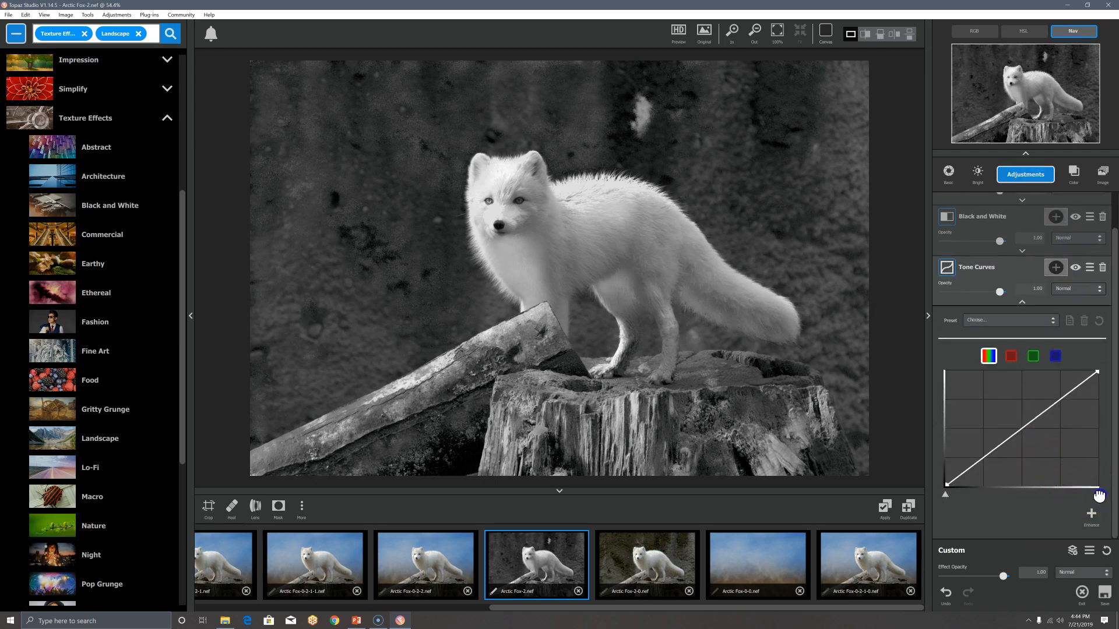
{"action": "mouse_move", "coordinate": [1098, 494]}
{"action": "left_mouse_down"}
{"action": "mouse_move", "coordinate": [1086, 494]}
{"action": "mouse_move", "coordinate": [1104, 500]}
{"action": "left_mouse_up"}
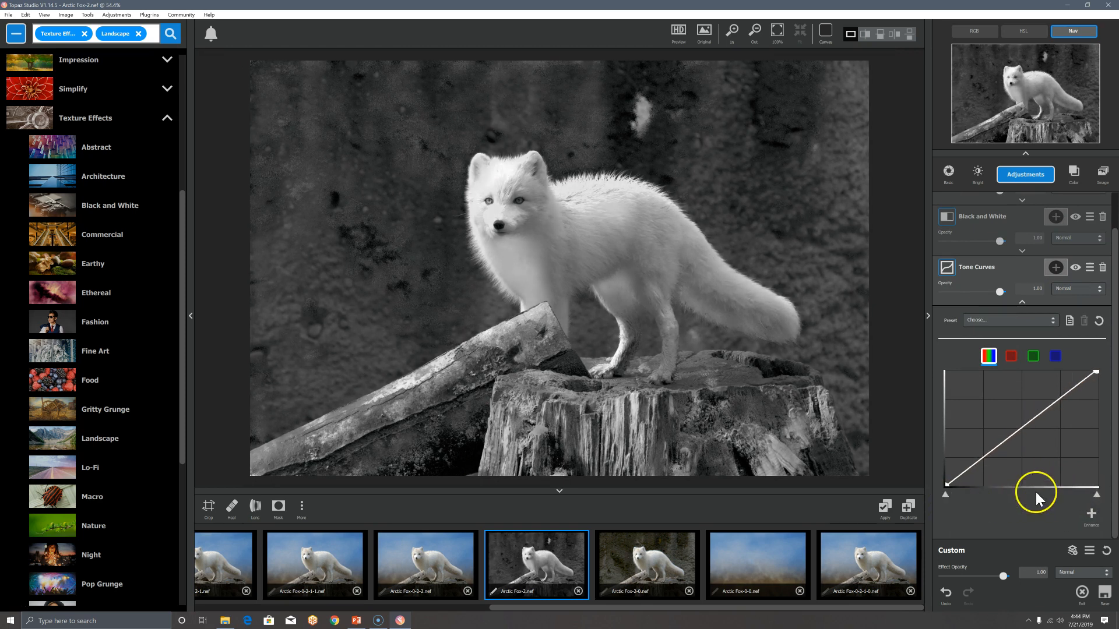
{"action": "left_click_drag", "start_coordinate": [1097, 496], "coordinate": [1058, 500]}
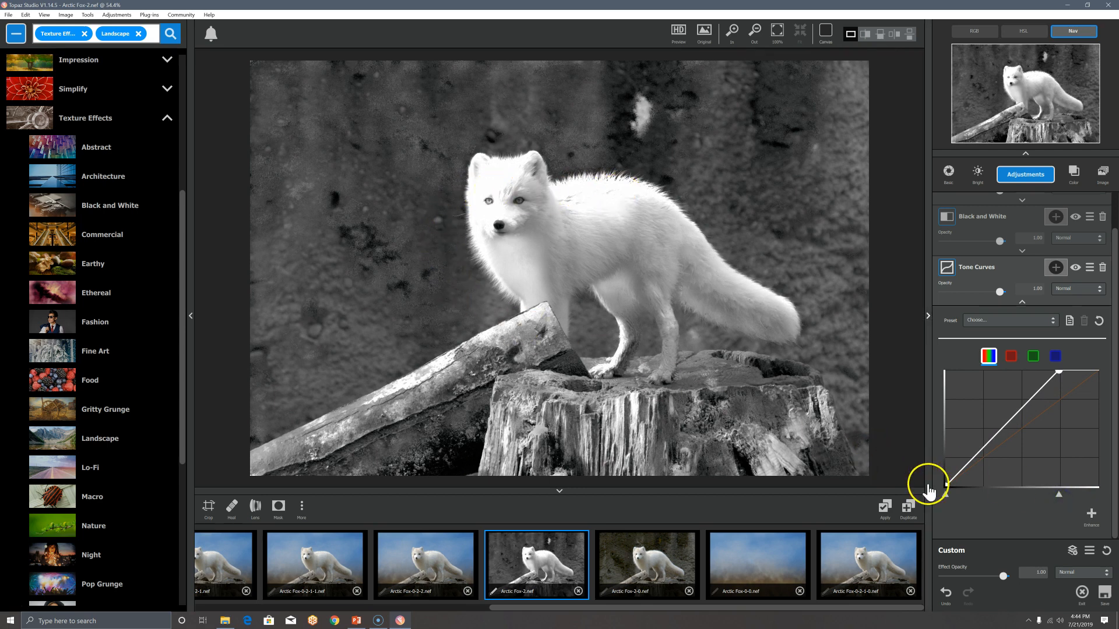
{"action": "left_click_drag", "start_coordinate": [945, 499], "coordinate": [959, 499]}
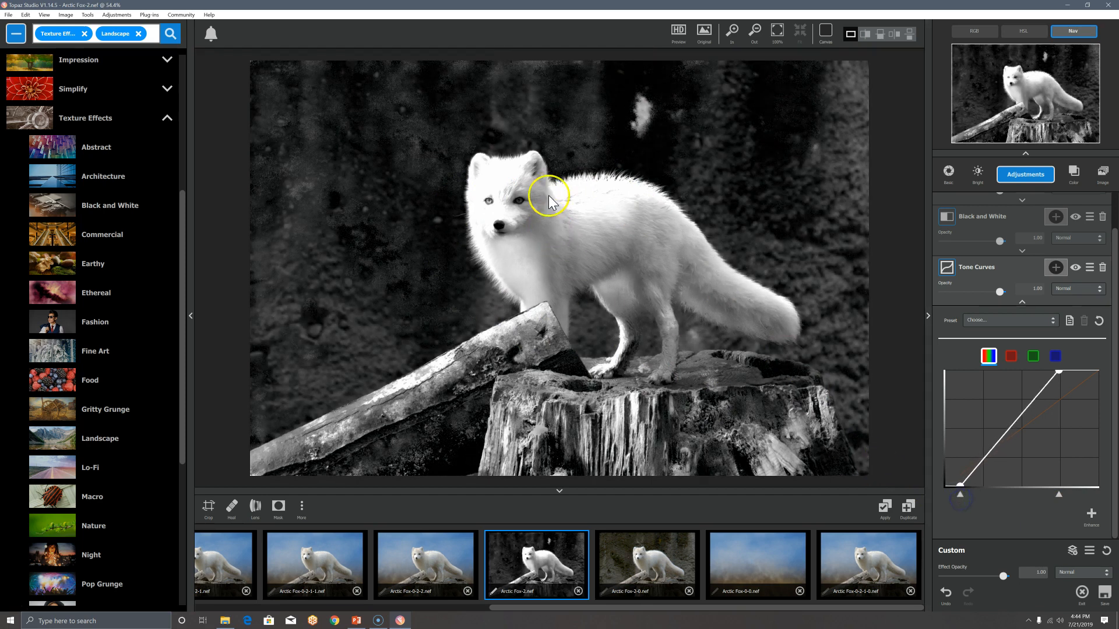
{"action": "mouse_move", "coordinate": [960, 491]}
{"action": "left_mouse_down"}
{"action": "mouse_move", "coordinate": [949, 492]}
{"action": "mouse_move", "coordinate": [970, 493]}
{"action": "left_mouse_up"}
{"action": "left_click_drag", "start_coordinate": [1058, 487], "coordinate": [1058, 493]}
{"action": "mouse_move", "coordinate": [1054, 492]}
{"action": "left_mouse_down"}
{"action": "mouse_move", "coordinate": [1003, 494]}
{"action": "mouse_move", "coordinate": [1041, 494]}
{"action": "left_mouse_up"}
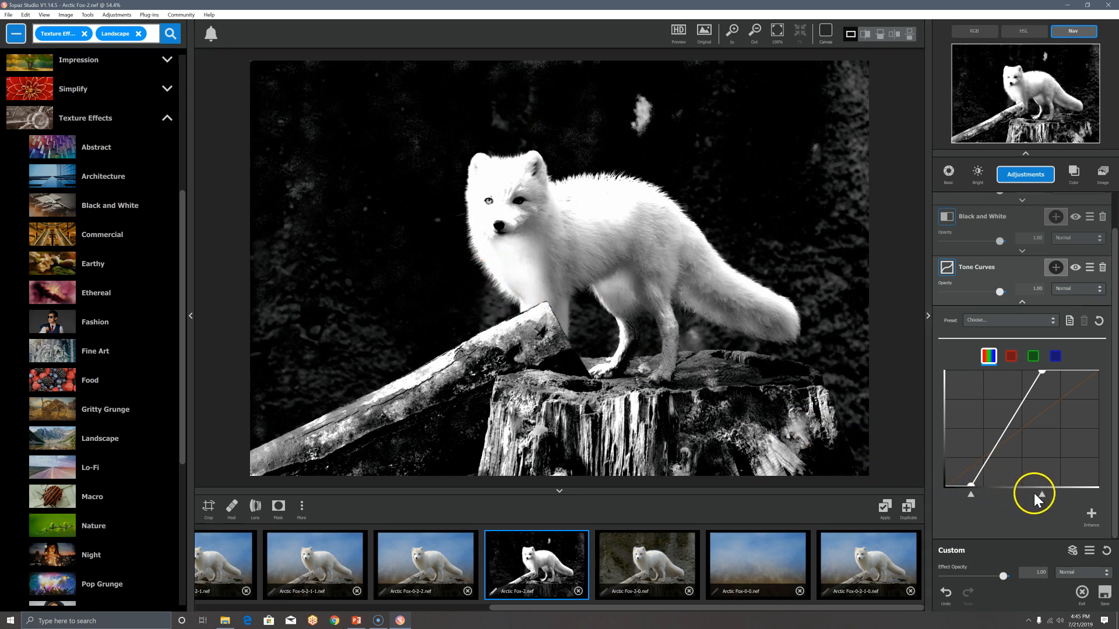
{"action": "mouse_move", "coordinate": [1042, 495]}
{"action": "left_mouse_down"}
{"action": "mouse_move", "coordinate": [1029, 496]}
{"action": "mouse_move", "coordinate": [1039, 495]}
{"action": "left_mouse_up"}
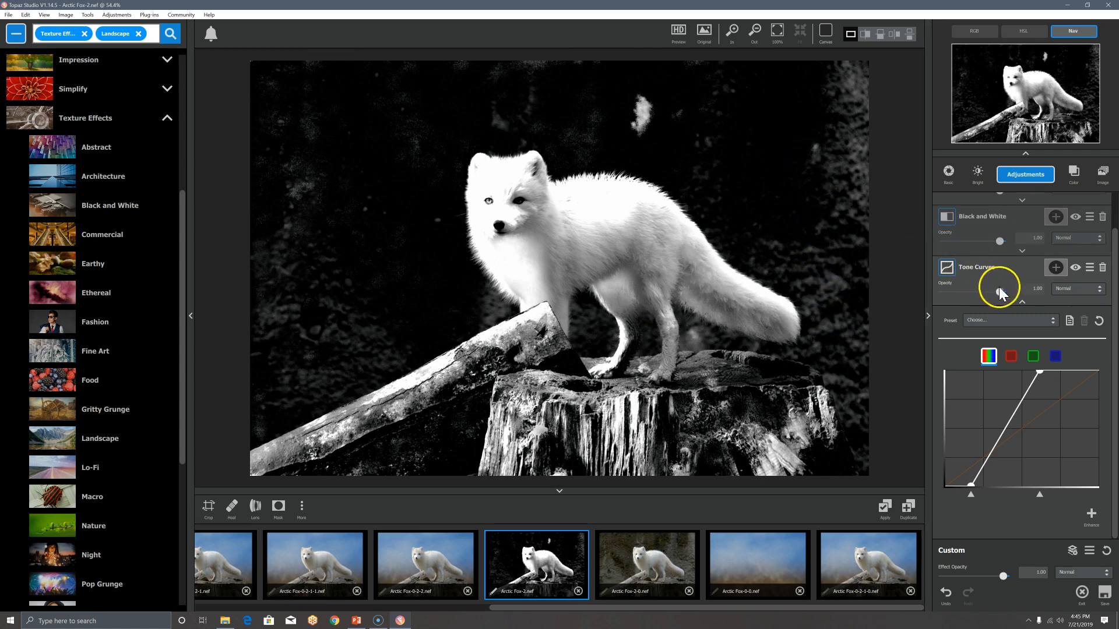
{"action": "left_click", "coordinate": [1021, 303]}
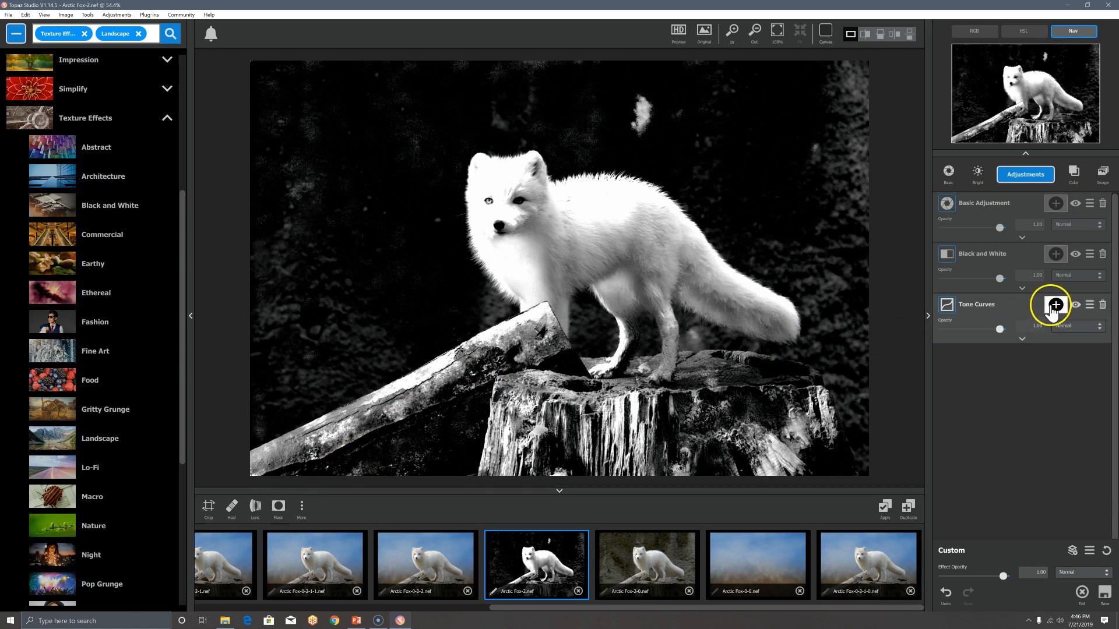
Create a luminosity mask for the effect, sampling the background above the fox's back, with luminosity 0.14 and range 0.20.
{"action": "left_click", "coordinate": [279, 506]}
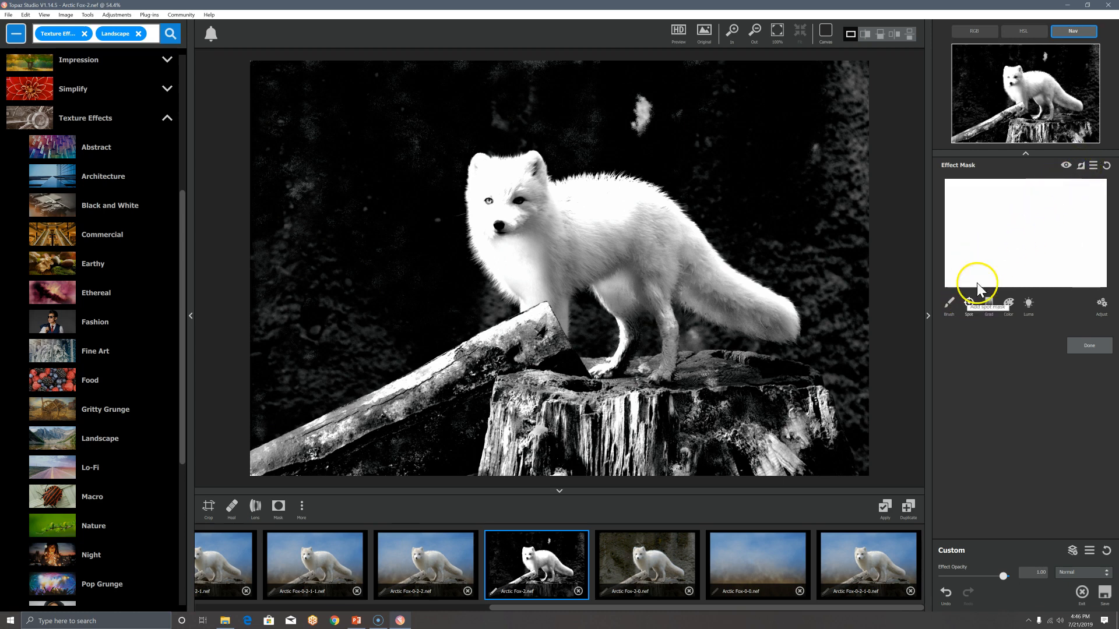
{"action": "left_click", "coordinate": [1028, 303]}
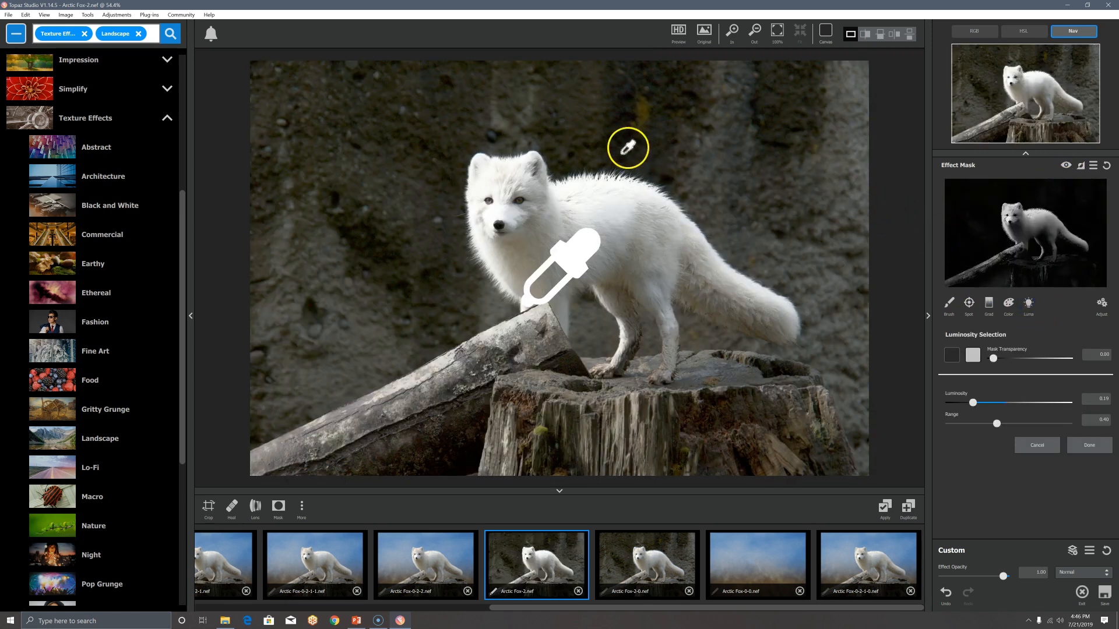
{"action": "left_click", "coordinate": [699, 191]}
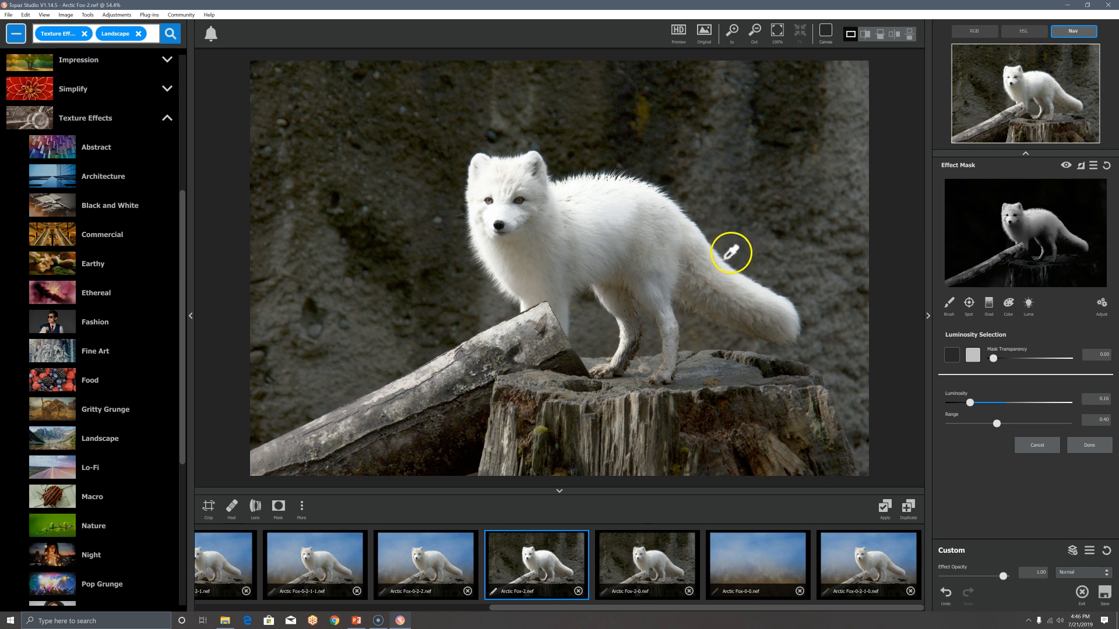
{"action": "left_click_drag", "start_coordinate": [998, 422], "coordinate": [971, 431]}
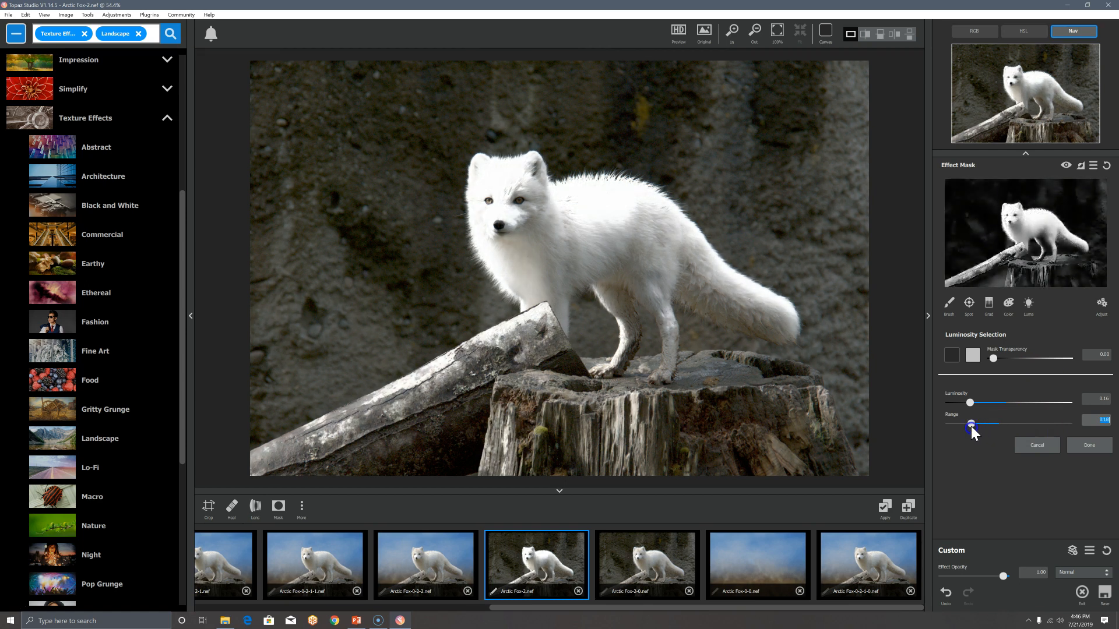
{"action": "left_click", "coordinate": [970, 402]}
{"action": "mouse_move", "coordinate": [974, 402]}
{"action": "left_mouse_down"}
{"action": "mouse_move", "coordinate": [959, 420]}
{"action": "mouse_move", "coordinate": [970, 421]}
{"action": "left_mouse_up"}
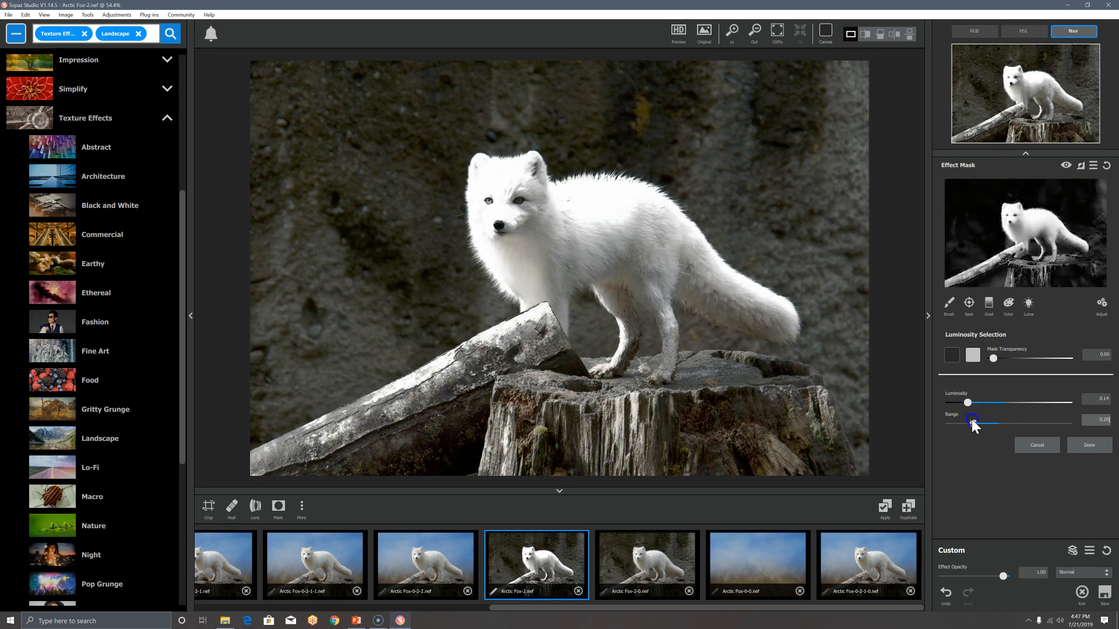
Adjust the effect mask by raising its contrast and setting its density to 0.17.
{"action": "left_click", "coordinate": [1102, 308]}
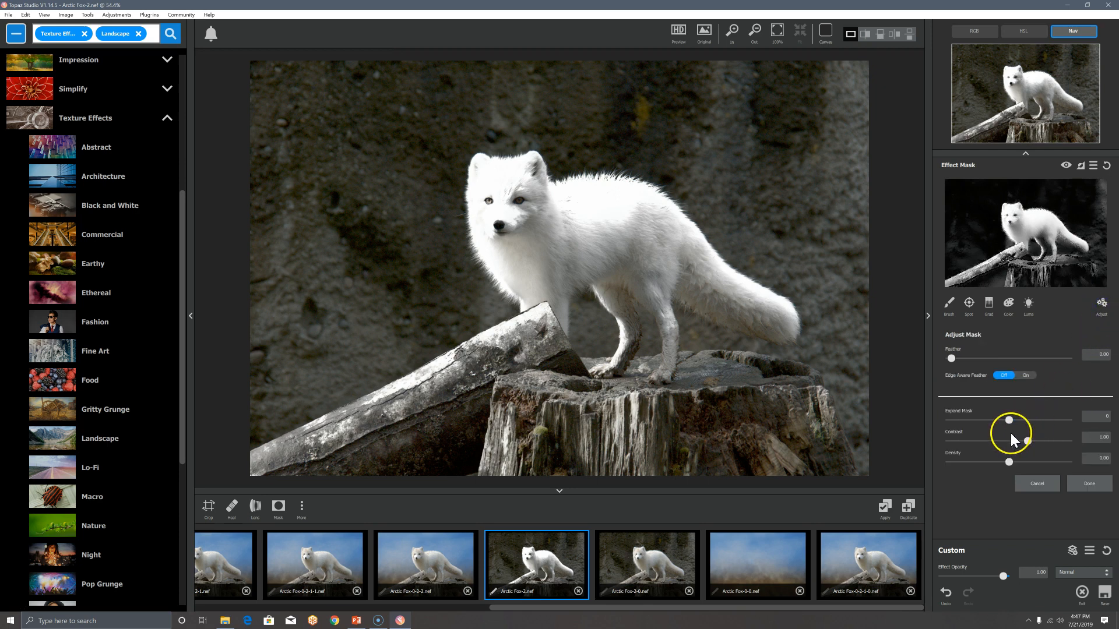
{"action": "mouse_move", "coordinate": [1026, 440]}
{"action": "left_mouse_down"}
{"action": "mouse_move", "coordinate": [1036, 442]}
{"action": "mouse_move", "coordinate": [1005, 463]}
{"action": "mouse_move", "coordinate": [1046, 440]}
{"action": "left_mouse_up"}
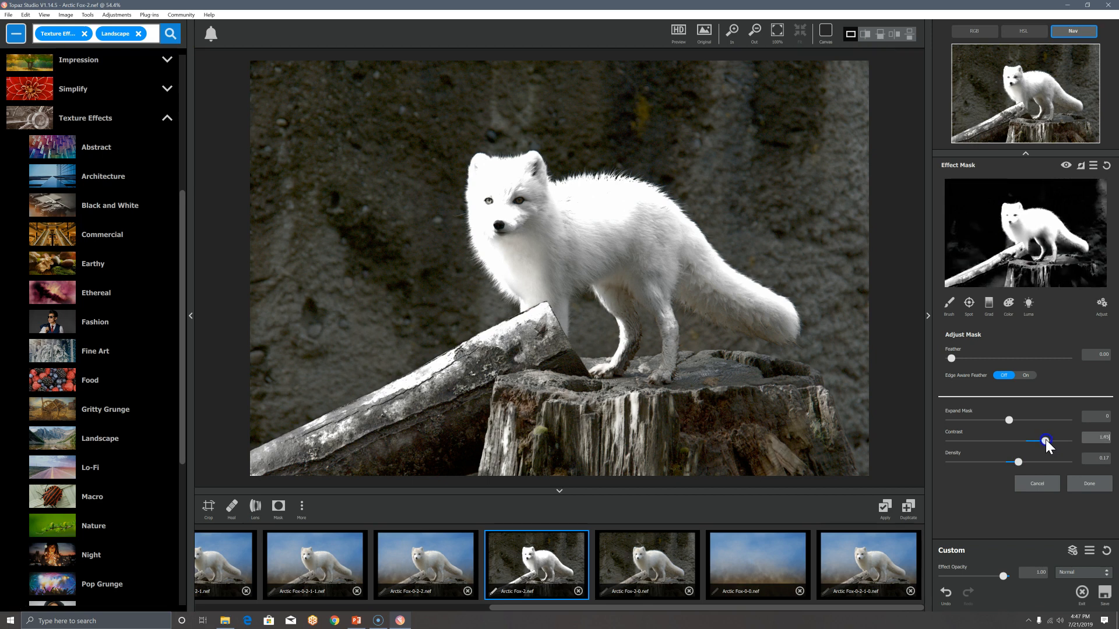
{"action": "left_click_drag", "start_coordinate": [1043, 439], "coordinate": [1043, 439]}
Set up the effect mask brush with mask transparency 1.00 and softness near its minimum.
{"action": "left_click", "coordinate": [947, 306]}
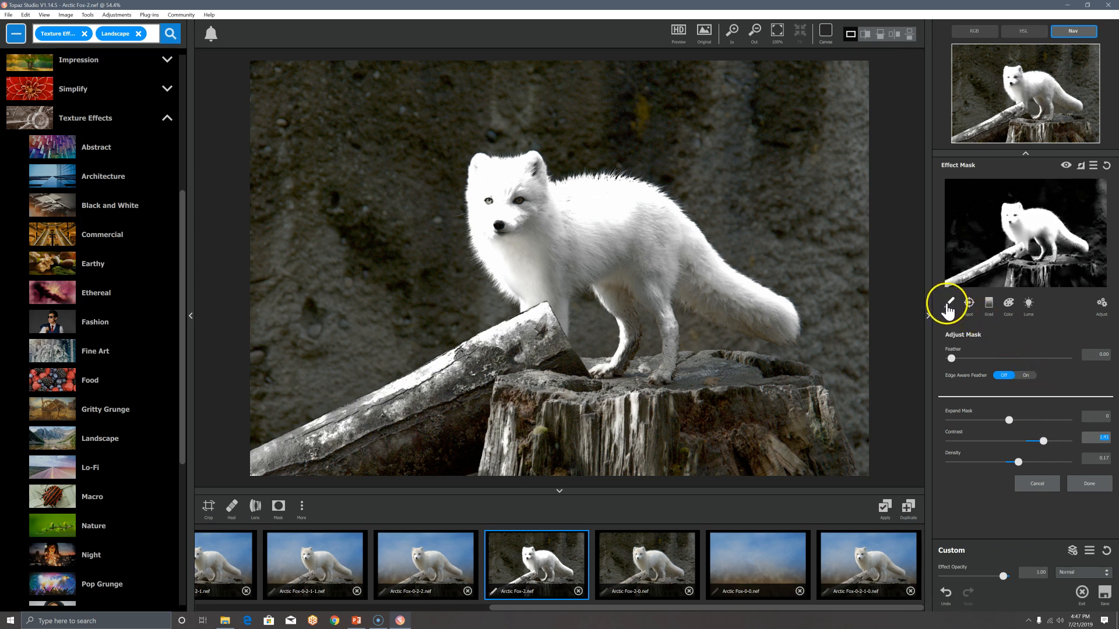
{"action": "left_click", "coordinate": [947, 306]}
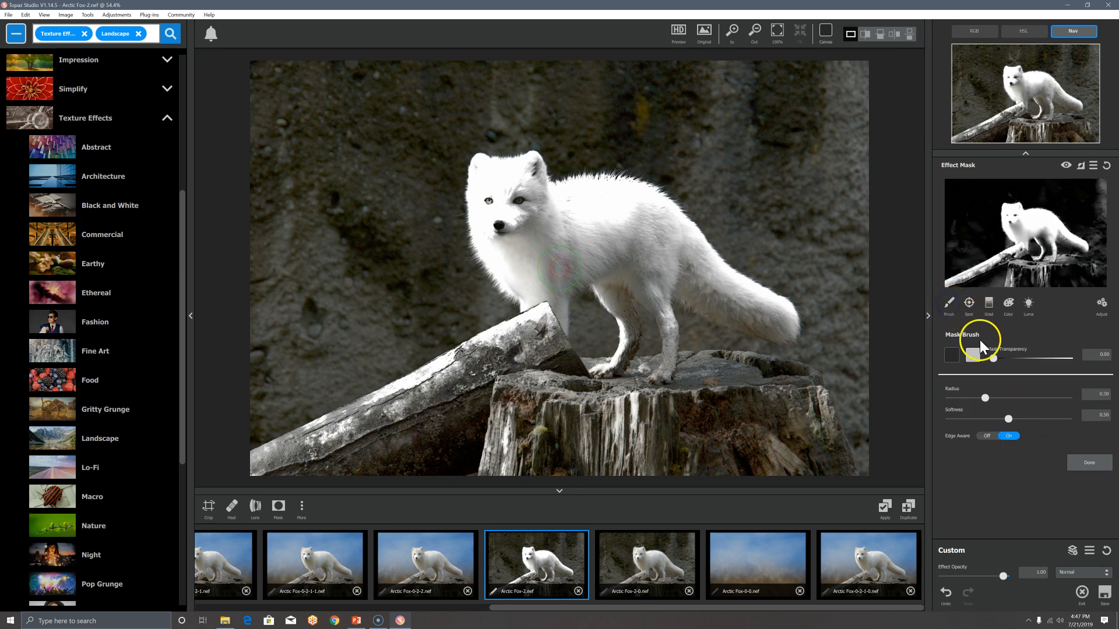
{"action": "left_click", "coordinate": [973, 358]}
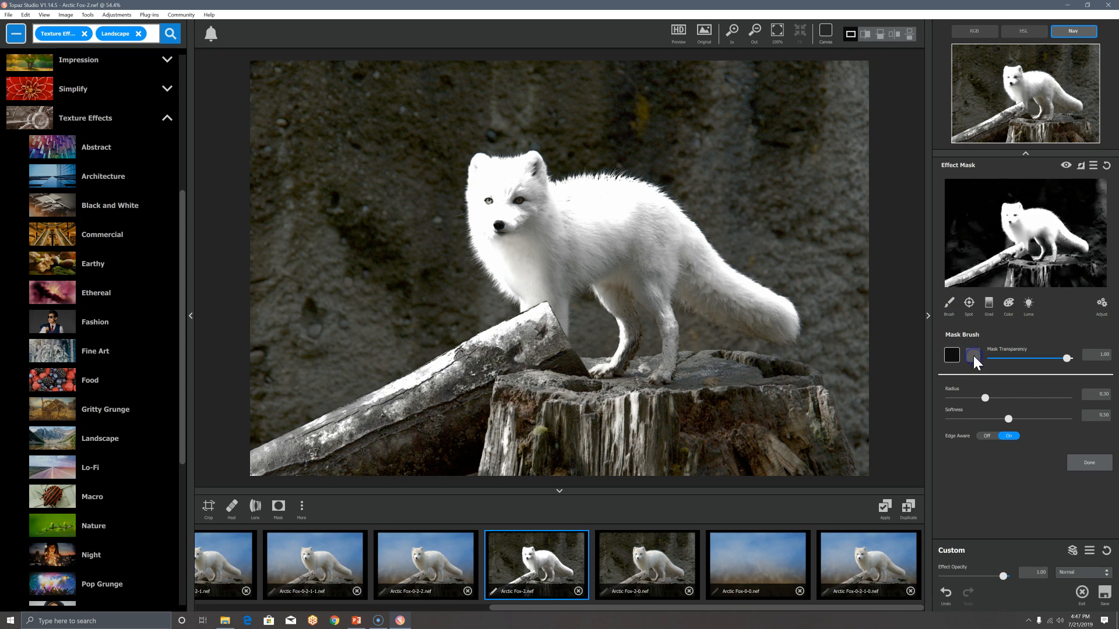
{"action": "scroll", "coordinate": [524, 205], "scroll_direction": "up", "scroll_amount": 1}
{"action": "scroll", "coordinate": [524, 205], "scroll_direction": "up", "scroll_amount": 3}
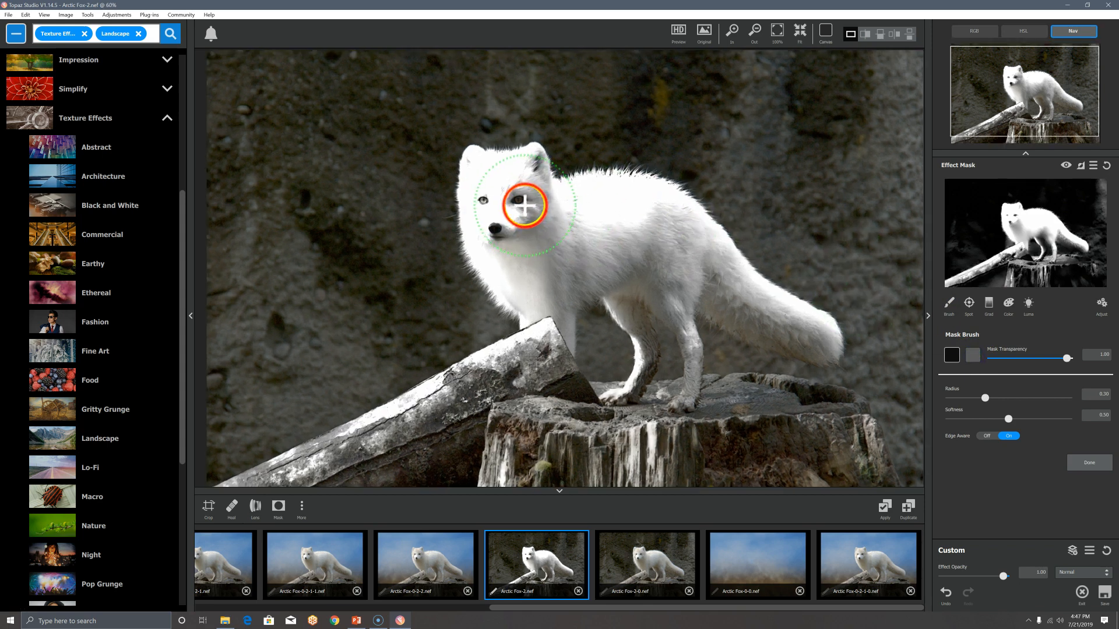
{"action": "left_click", "coordinate": [530, 199]}
{"action": "mouse_move", "coordinate": [530, 198]}
{"action": "left_mouse_down"}
{"action": "mouse_move", "coordinate": [534, 161]}
{"action": "mouse_move", "coordinate": [516, 209]}
{"action": "mouse_move", "coordinate": [481, 199]}
{"action": "mouse_move", "coordinate": [478, 221]}
{"action": "mouse_move", "coordinate": [494, 241]}
{"action": "mouse_move", "coordinate": [498, 231]}
{"action": "mouse_move", "coordinate": [493, 249]}
{"action": "mouse_move", "coordinate": [599, 237]}
{"action": "left_mouse_up"}
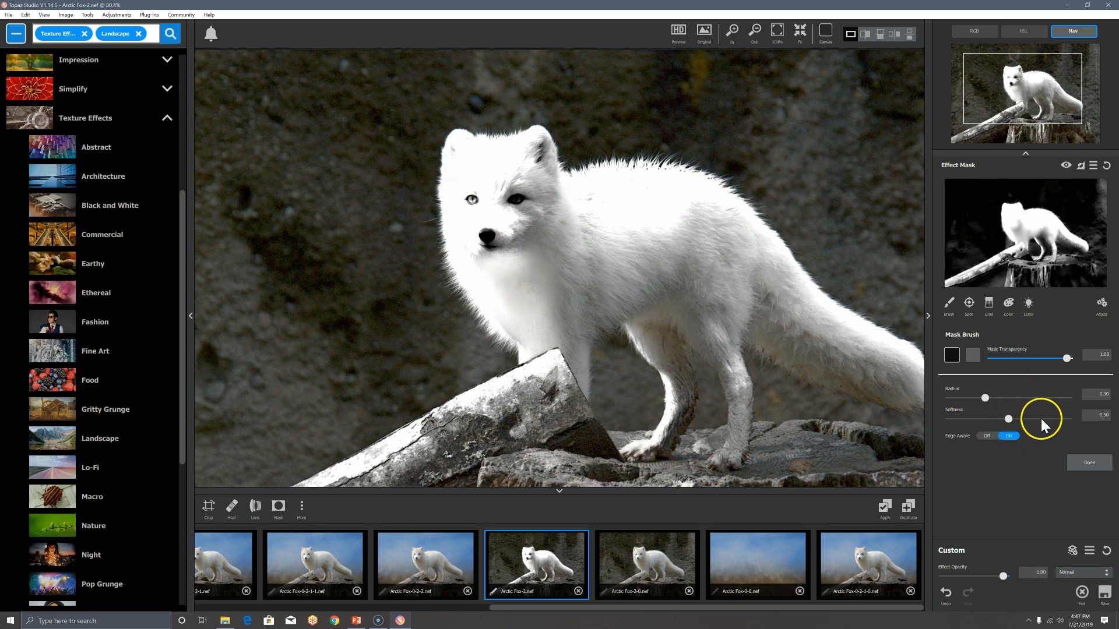
{"action": "left_click", "coordinate": [955, 417]}
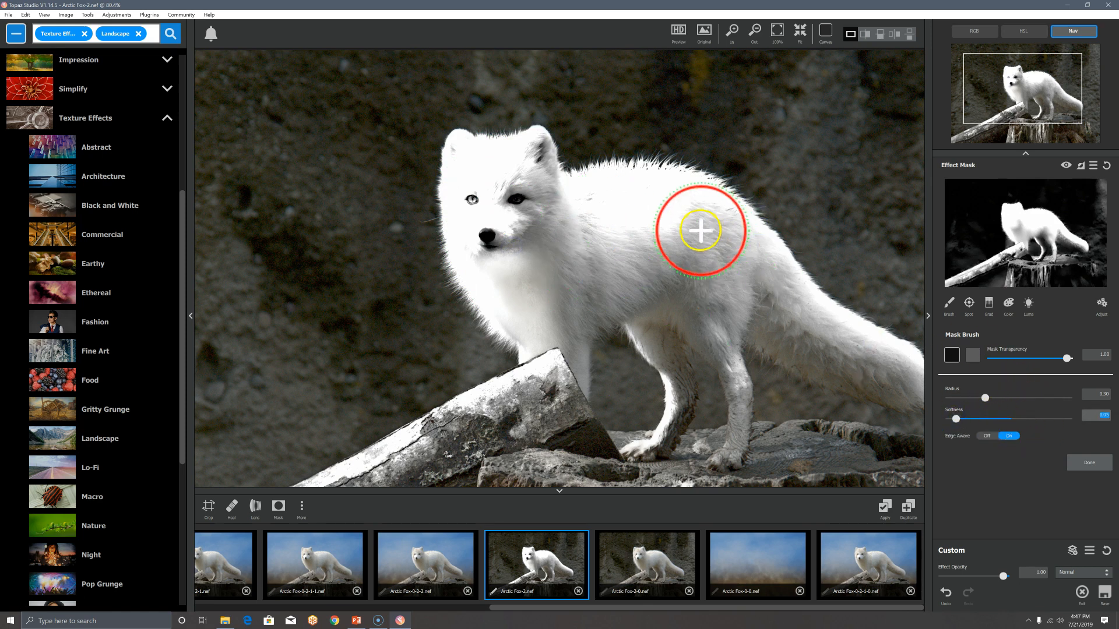
Brush over the fox's back, tail, head, chest and legs and the tree stump to fill them solid white in the effect mask.
{"action": "mouse_move", "coordinate": [712, 225]}
{"action": "left_mouse_down"}
{"action": "mouse_move", "coordinate": [684, 202]}
{"action": "mouse_move", "coordinate": [631, 195]}
{"action": "mouse_move", "coordinate": [594, 200]}
{"action": "mouse_move", "coordinate": [579, 219]}
{"action": "left_mouse_up"}
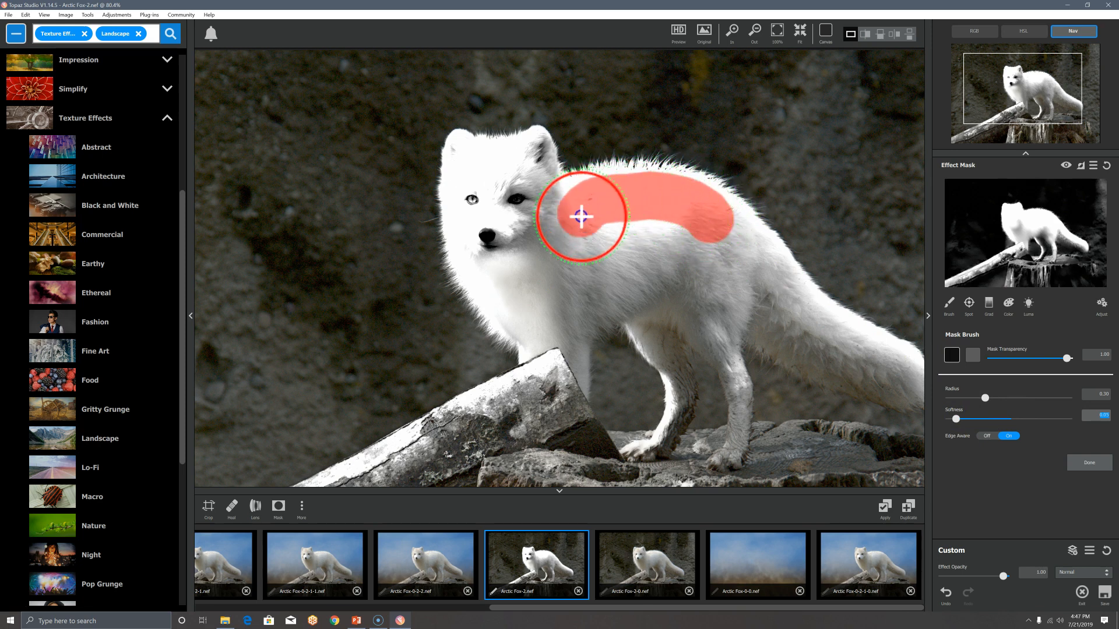
{"action": "mouse_move", "coordinate": [690, 215]}
{"action": "left_mouse_down"}
{"action": "mouse_move", "coordinate": [733, 241]}
{"action": "mouse_move", "coordinate": [796, 315]}
{"action": "mouse_move", "coordinate": [902, 380]}
{"action": "mouse_move", "coordinate": [783, 339]}
{"action": "mouse_move", "coordinate": [668, 235]}
{"action": "mouse_move", "coordinate": [622, 230]}
{"action": "mouse_move", "coordinate": [567, 243]}
{"action": "mouse_move", "coordinate": [695, 266]}
{"action": "mouse_move", "coordinate": [716, 336]}
{"action": "mouse_move", "coordinate": [673, 301]}
{"action": "mouse_move", "coordinate": [632, 290]}
{"action": "mouse_move", "coordinate": [583, 315]}
{"action": "mouse_move", "coordinate": [563, 356]}
{"action": "mouse_move", "coordinate": [567, 435]}
{"action": "mouse_move", "coordinate": [596, 469]}
{"action": "mouse_move", "coordinate": [538, 386]}
{"action": "mouse_move", "coordinate": [469, 426]}
{"action": "mouse_move", "coordinate": [529, 455]}
{"action": "mouse_move", "coordinate": [549, 483]}
{"action": "mouse_move", "coordinate": [632, 475]}
{"action": "mouse_move", "coordinate": [621, 456]}
{"action": "mouse_move", "coordinate": [852, 462]}
{"action": "mouse_move", "coordinate": [913, 478]}
{"action": "mouse_move", "coordinate": [689, 479]}
{"action": "mouse_move", "coordinate": [665, 464]}
{"action": "mouse_move", "coordinate": [837, 455]}
{"action": "mouse_move", "coordinate": [906, 468]}
{"action": "left_mouse_up"}
{"action": "mouse_move", "coordinate": [861, 375]}
{"action": "left_mouse_down"}
{"action": "mouse_move", "coordinate": [891, 364]}
{"action": "mouse_move", "coordinate": [801, 310]}
{"action": "mouse_move", "coordinate": [709, 208]}
{"action": "mouse_move", "coordinate": [619, 192]}
{"action": "mouse_move", "coordinate": [567, 205]}
{"action": "mouse_move", "coordinate": [542, 190]}
{"action": "mouse_move", "coordinate": [532, 155]}
{"action": "left_mouse_up"}
{"action": "mouse_move", "coordinate": [464, 163]}
{"action": "left_mouse_down"}
{"action": "mouse_move", "coordinate": [482, 232]}
{"action": "mouse_move", "coordinate": [474, 250]}
{"action": "mouse_move", "coordinate": [530, 320]}
{"action": "left_mouse_up"}
{"action": "mouse_move", "coordinate": [524, 262]}
{"action": "left_mouse_down"}
{"action": "mouse_move", "coordinate": [547, 310]}
{"action": "mouse_move", "coordinate": [557, 245]}
{"action": "mouse_move", "coordinate": [547, 269]}
{"action": "mouse_move", "coordinate": [560, 292]}
{"action": "mouse_move", "coordinate": [613, 256]}
{"action": "mouse_move", "coordinate": [569, 308]}
{"action": "mouse_move", "coordinate": [662, 274]}
{"action": "mouse_move", "coordinate": [607, 289]}
{"action": "left_mouse_up"}
{"action": "left_click_drag", "start_coordinate": [574, 324], "coordinate": [555, 434]}
{"action": "mouse_move", "coordinate": [592, 467]}
{"action": "left_mouse_down"}
{"action": "mouse_move", "coordinate": [571, 432]}
{"action": "mouse_move", "coordinate": [582, 425]}
{"action": "left_mouse_up"}
{"action": "scroll", "coordinate": [662, 429], "scroll_direction": "down", "scroll_amount": 3}
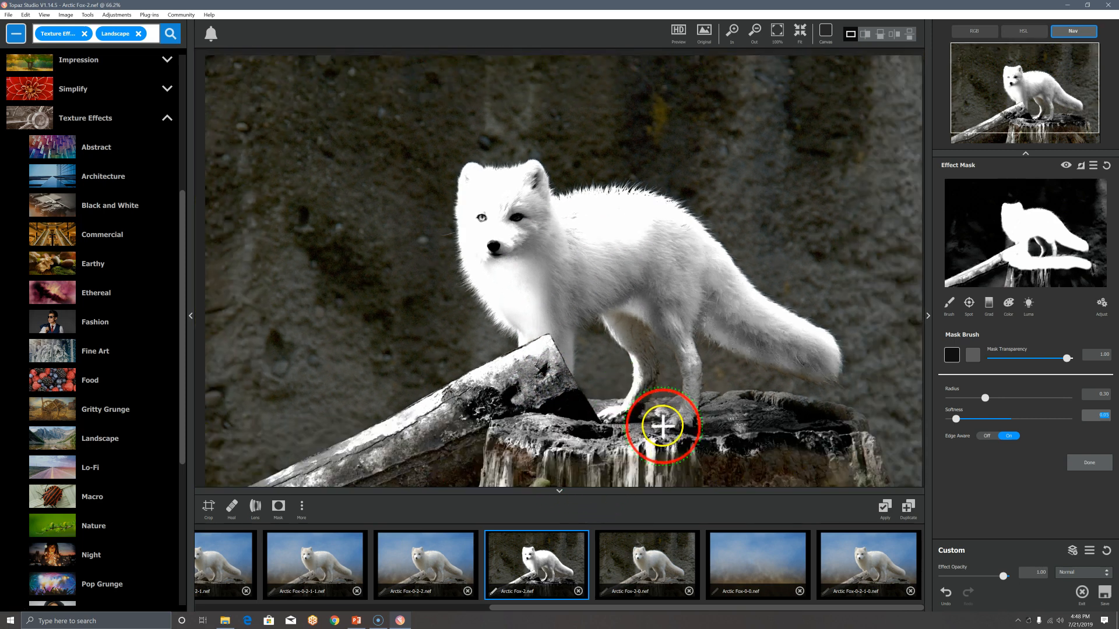
{"action": "mouse_move", "coordinate": [839, 414]}
{"action": "left_mouse_down"}
{"action": "mouse_move", "coordinate": [862, 480]}
{"action": "mouse_move", "coordinate": [674, 469]}
{"action": "mouse_move", "coordinate": [829, 456]}
{"action": "mouse_move", "coordinate": [817, 423]}
{"action": "mouse_move", "coordinate": [788, 477]}
{"action": "mouse_move", "coordinate": [766, 476]}
{"action": "mouse_move", "coordinate": [717, 421]}
{"action": "mouse_move", "coordinate": [631, 457]}
{"action": "left_mouse_up"}
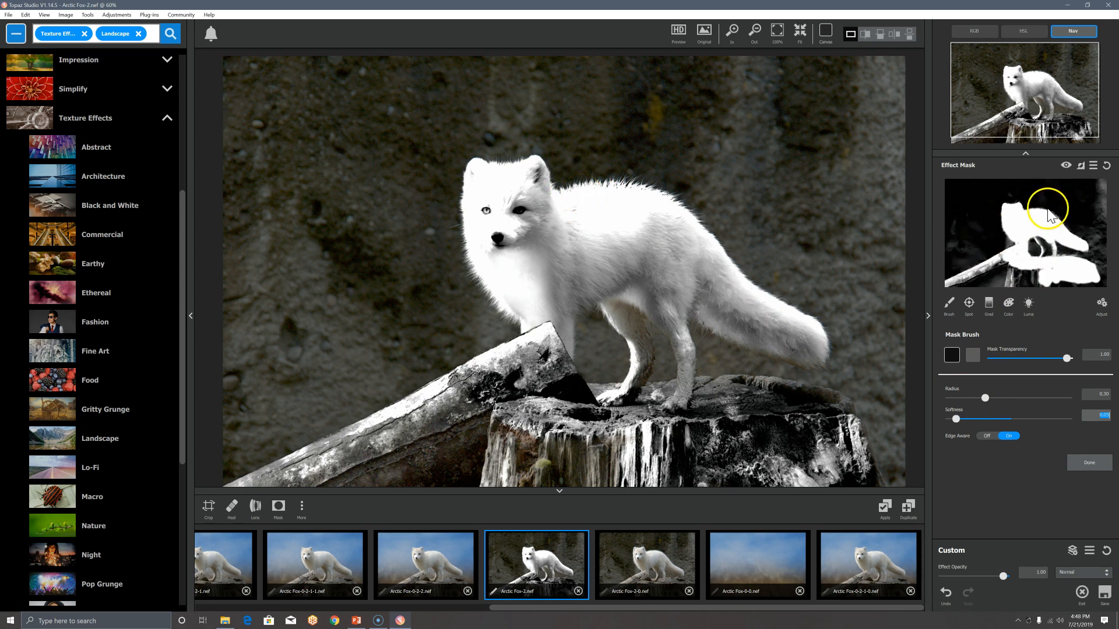
Raise the effect mask's contrast to about 1.9 with density slightly below zero, and copy the mask.
{"action": "left_click", "coordinate": [1101, 309]}
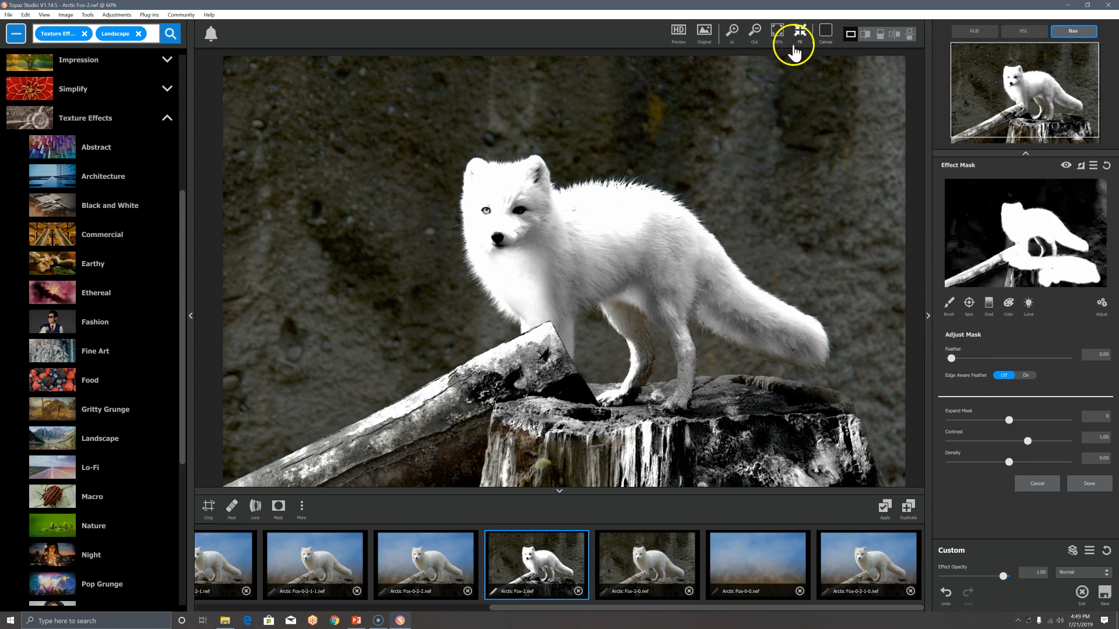
{"action": "left_click", "coordinate": [778, 33]}
{"action": "scroll", "coordinate": [675, 117], "scroll_direction": "up", "scroll_amount": 5}
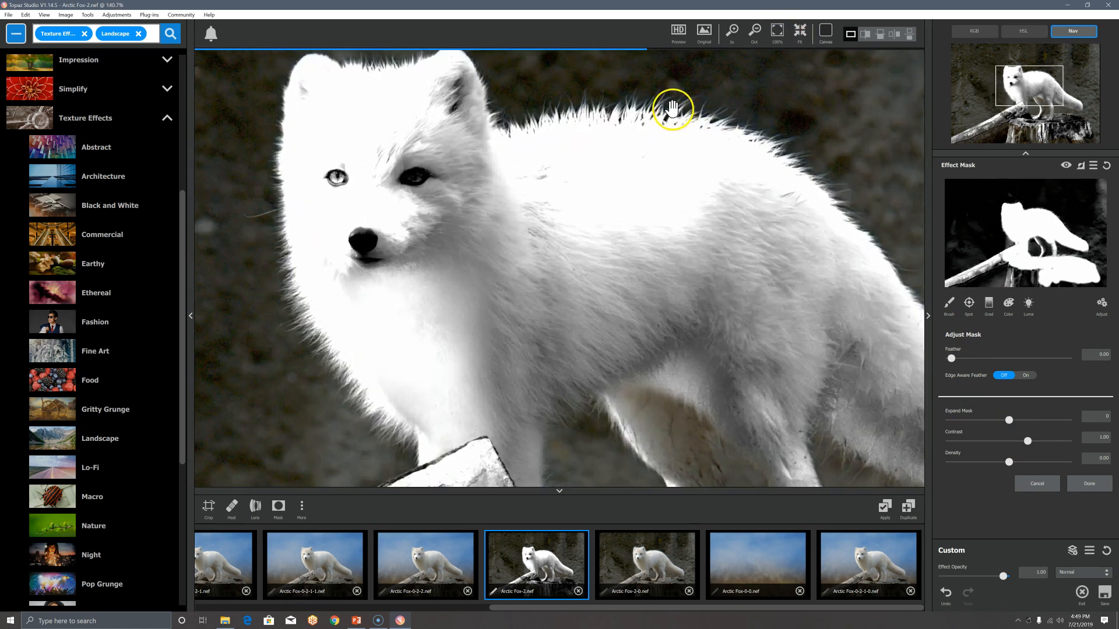
{"action": "scroll", "coordinate": [679, 105], "scroll_direction": "up", "scroll_amount": 1}
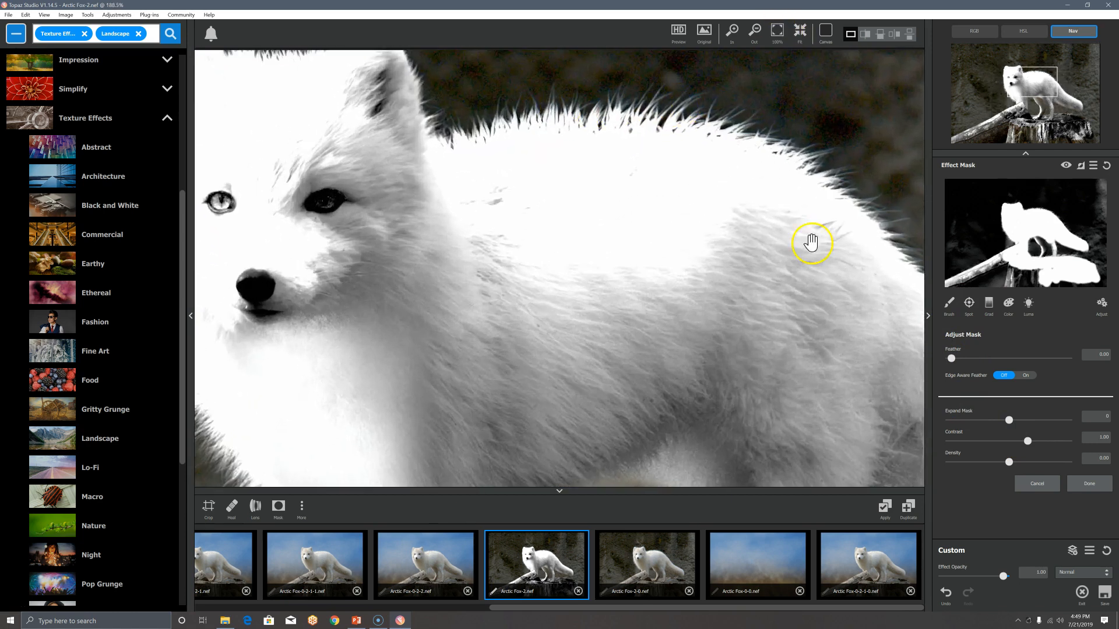
{"action": "left_click_drag", "start_coordinate": [1027, 438], "coordinate": [1007, 458]}
{"action": "left_click", "coordinate": [1012, 464]}
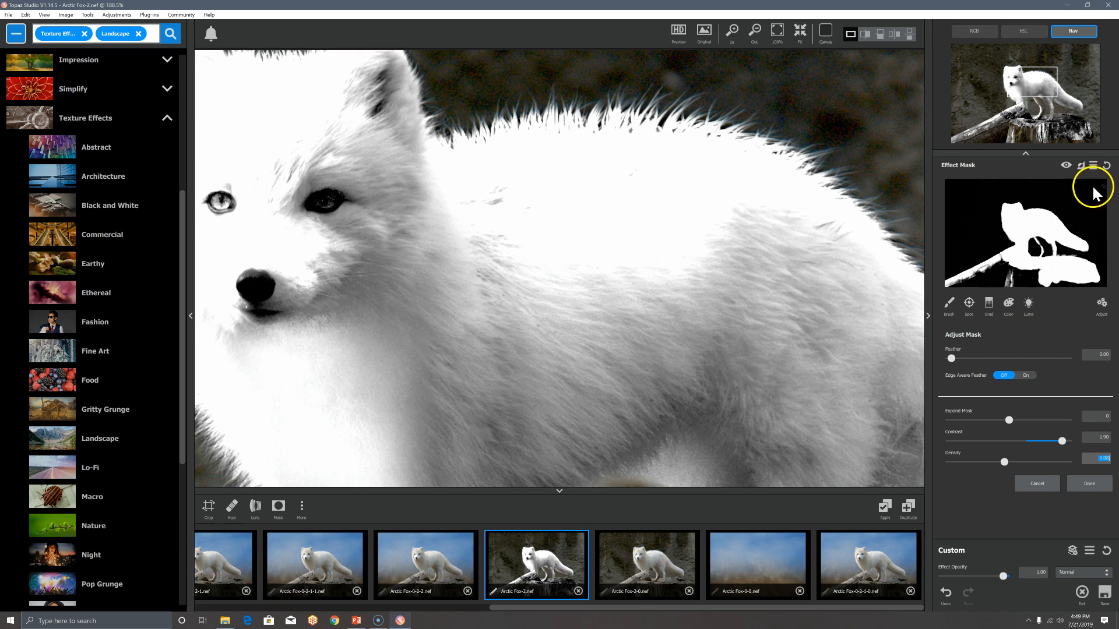
{"action": "left_click", "coordinate": [1093, 166]}
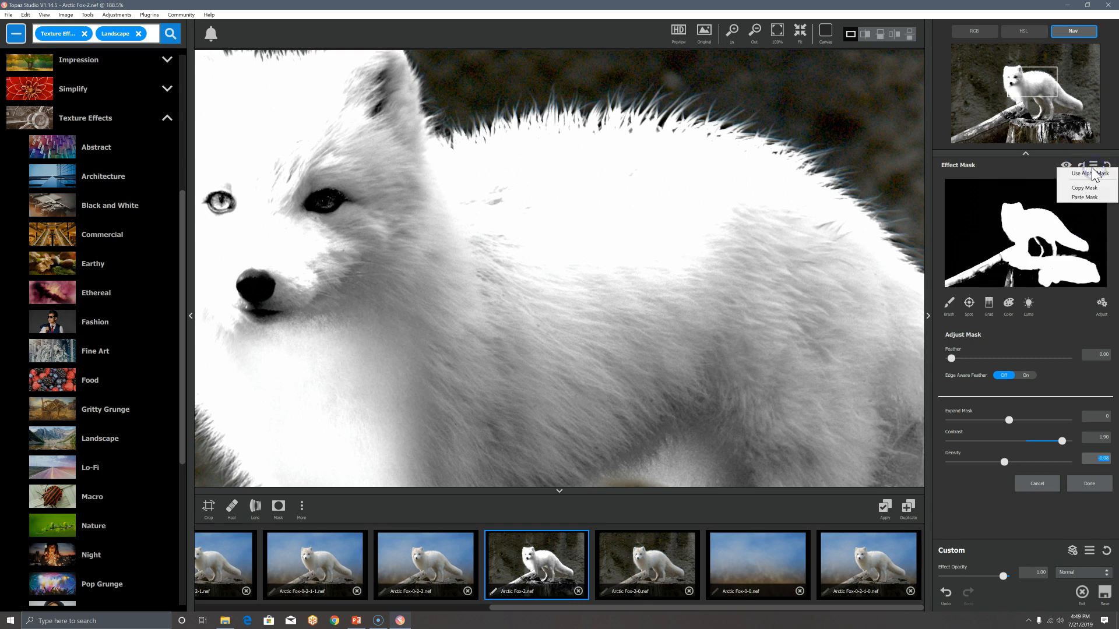
{"action": "left_click", "coordinate": [1093, 188]}
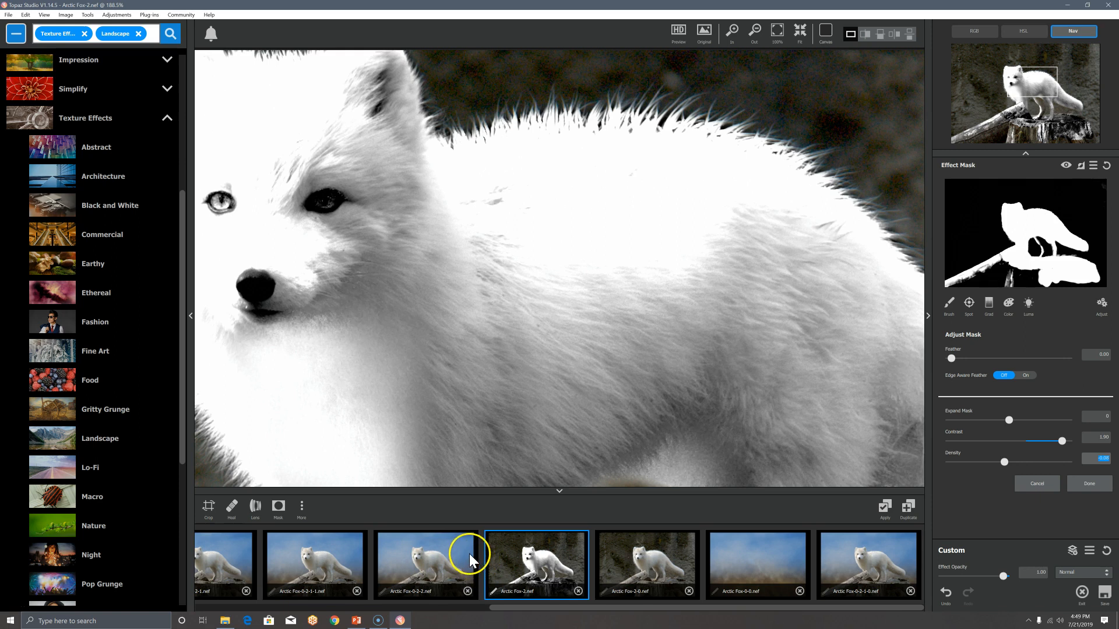
Open Arctic Fox-0-2-1-0.nef and add the sky background image, with the original color fox photo above it, as image layers.
{"action": "left_click", "coordinate": [855, 570]}
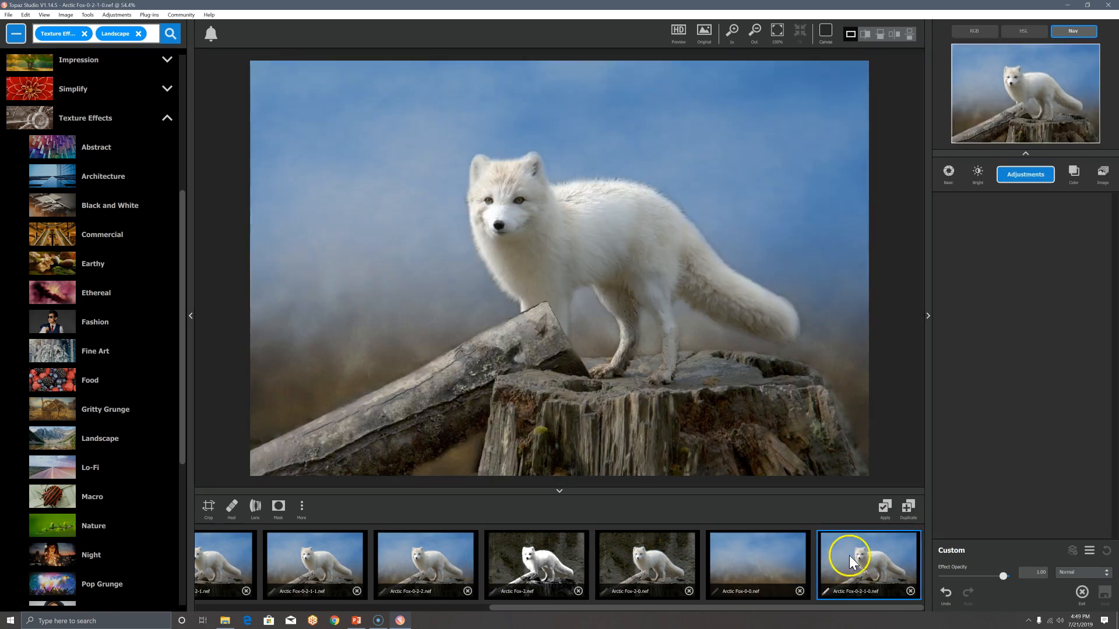
{"action": "scroll", "coordinate": [608, 199], "scroll_direction": "up", "scroll_amount": 5}
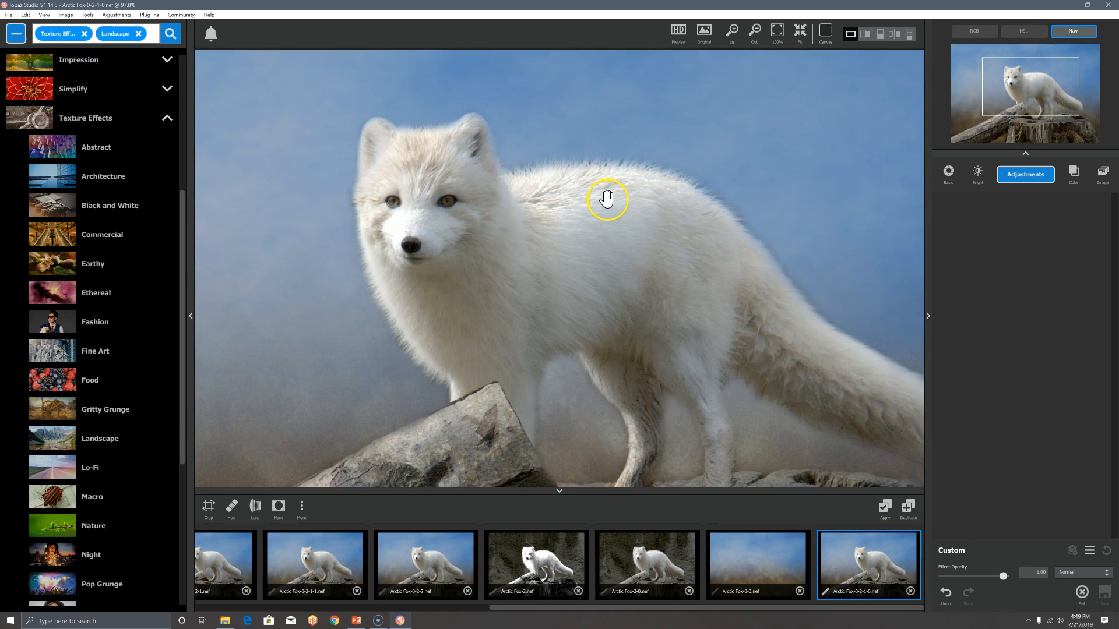
{"action": "scroll", "coordinate": [607, 198], "scroll_direction": "up", "scroll_amount": 2}
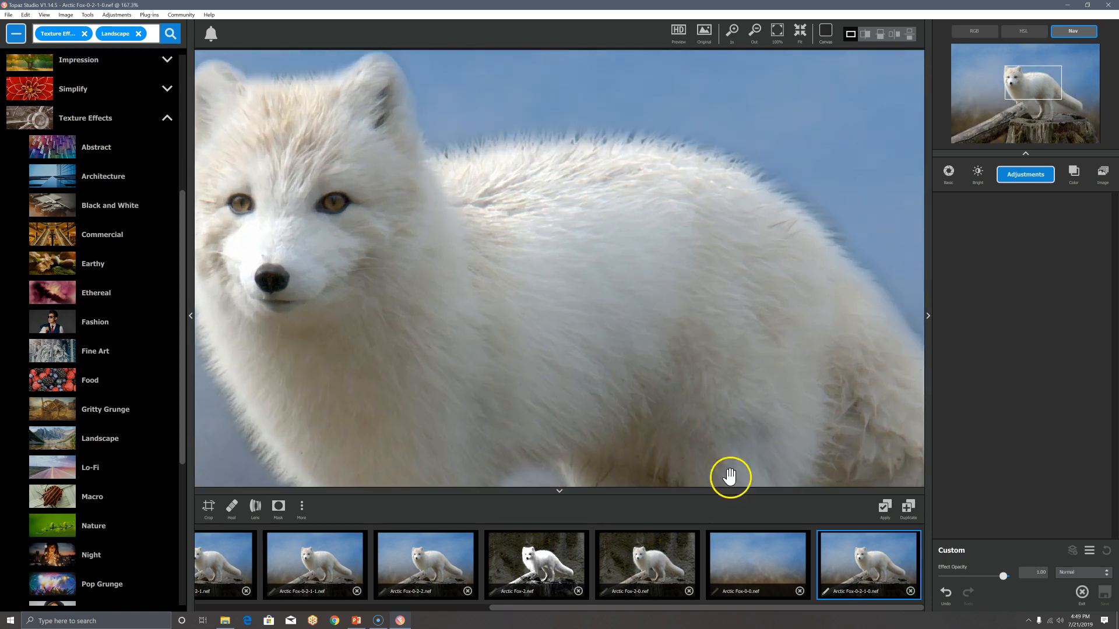
{"action": "left_click_drag", "start_coordinate": [742, 562], "coordinate": [990, 263]}
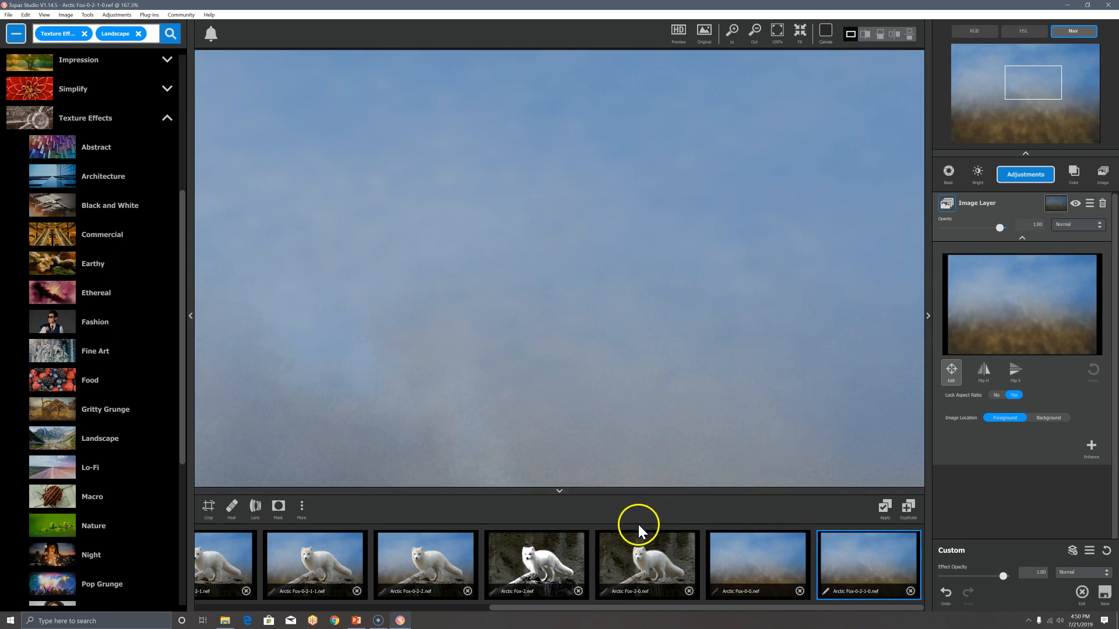
{"action": "left_click_drag", "start_coordinate": [658, 565], "coordinate": [1007, 507]}
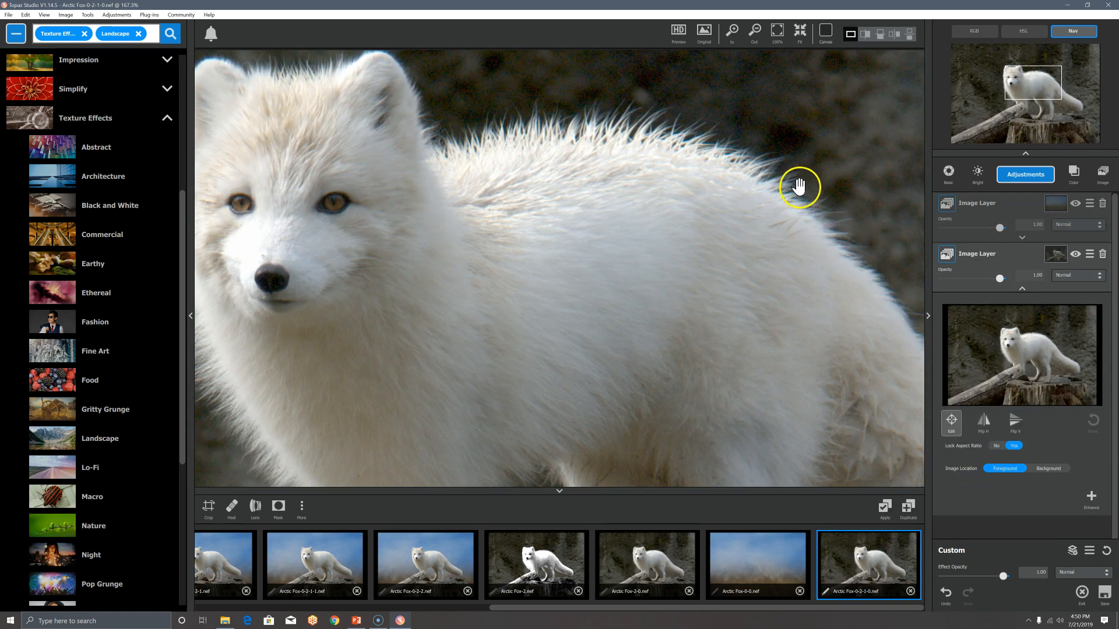
Paste the copied luminosity mask into the mask of the fox photo's image layer.
{"action": "left_click", "coordinate": [1056, 256]}
{"action": "left_click", "coordinate": [1085, 259]}
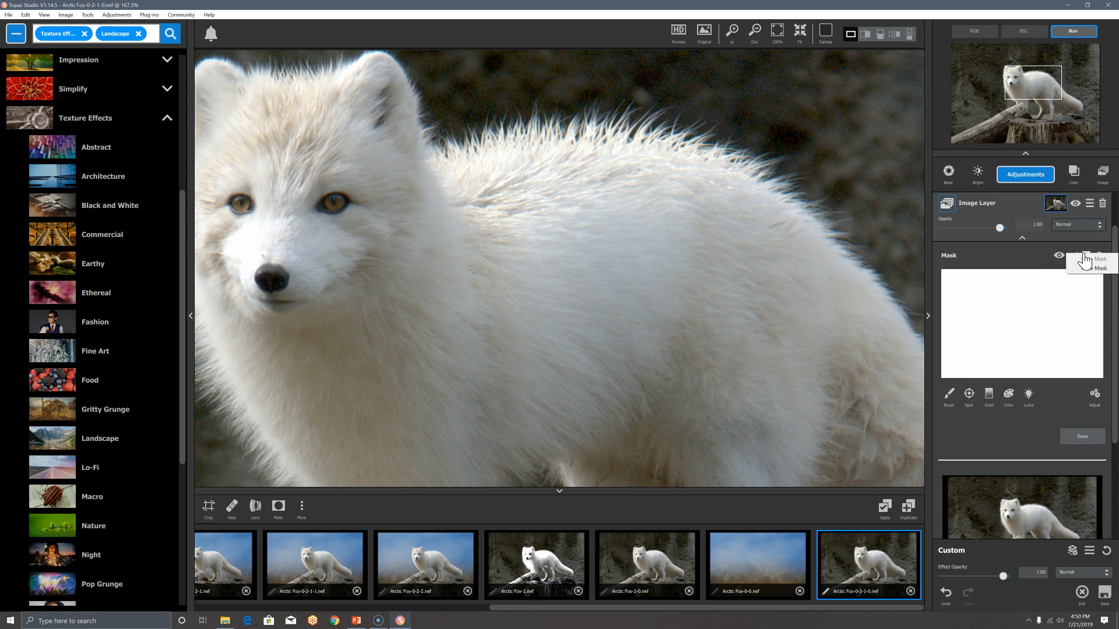
{"action": "left_click", "coordinate": [1087, 268]}
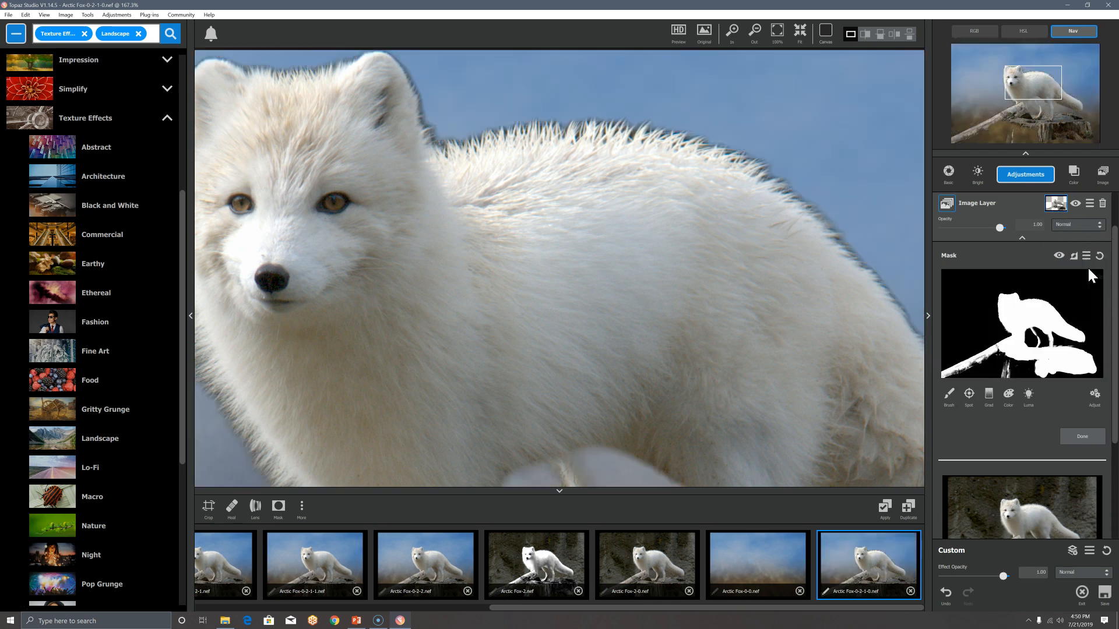
Set the masked fox layer's blend mode to Lighter Color.
{"action": "left_click", "coordinate": [590, 128]}
{"action": "left_click", "coordinate": [1085, 227]}
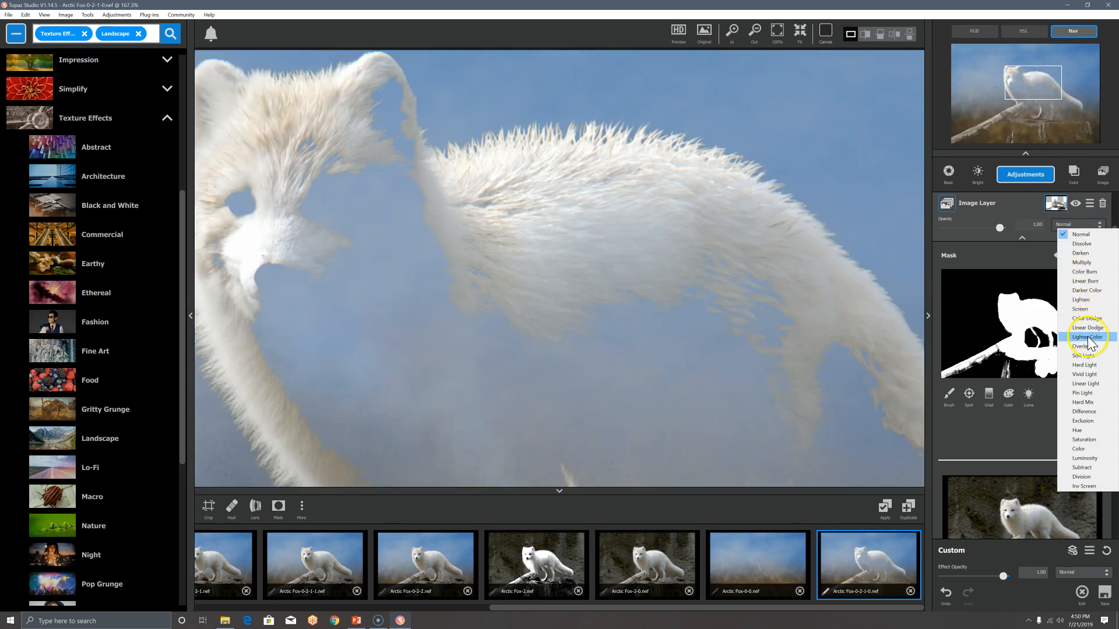
{"action": "left_click", "coordinate": [1085, 336]}
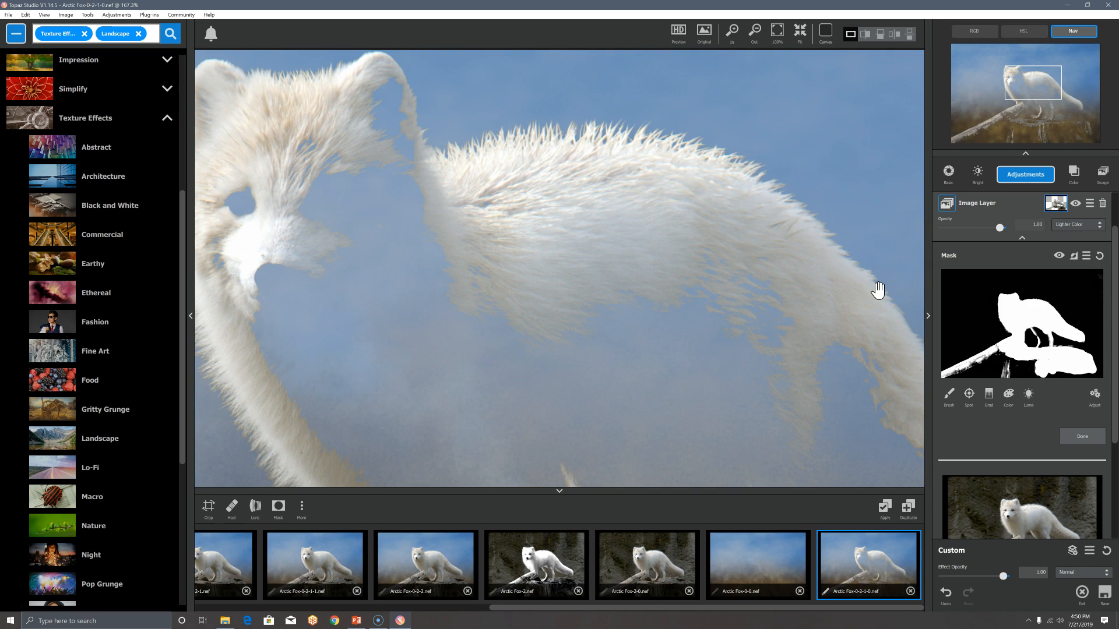
Brush the fox's inner body and face out of the layer mask at transparency 0.00 and softness 0.13, keeping only the fur fringe.
{"action": "left_click", "coordinate": [1057, 205]}
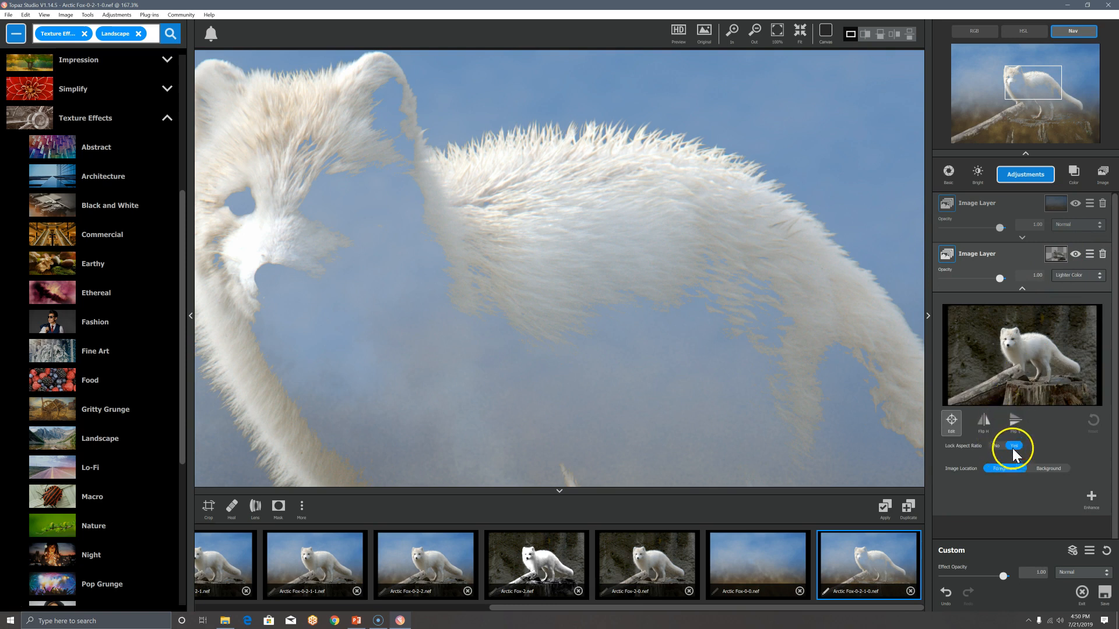
{"action": "left_click", "coordinate": [1055, 255]}
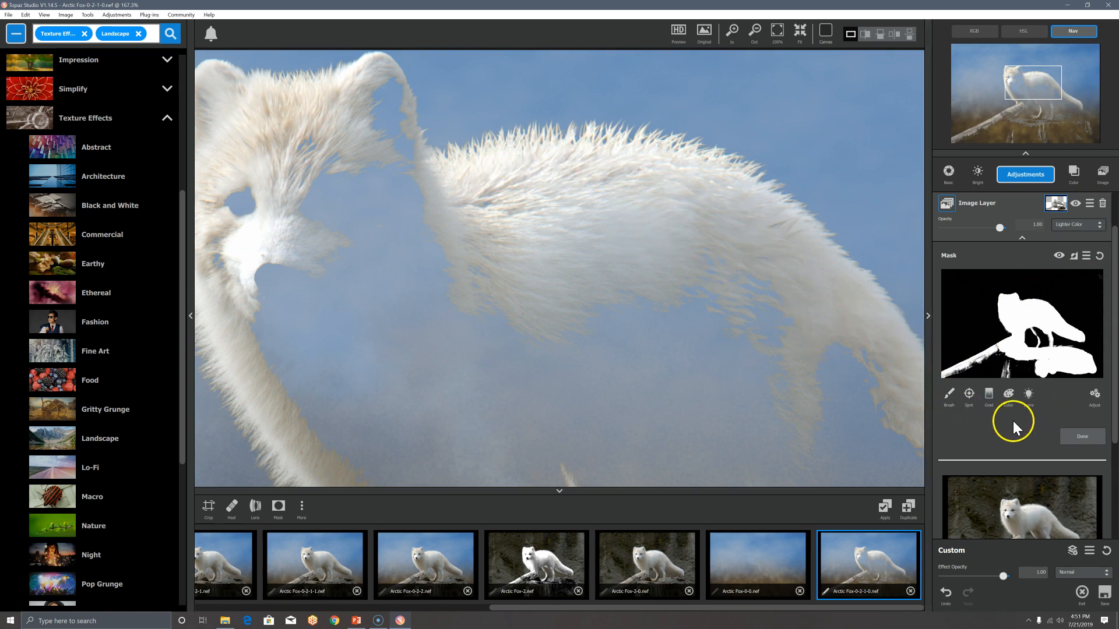
{"action": "left_click", "coordinate": [949, 396]}
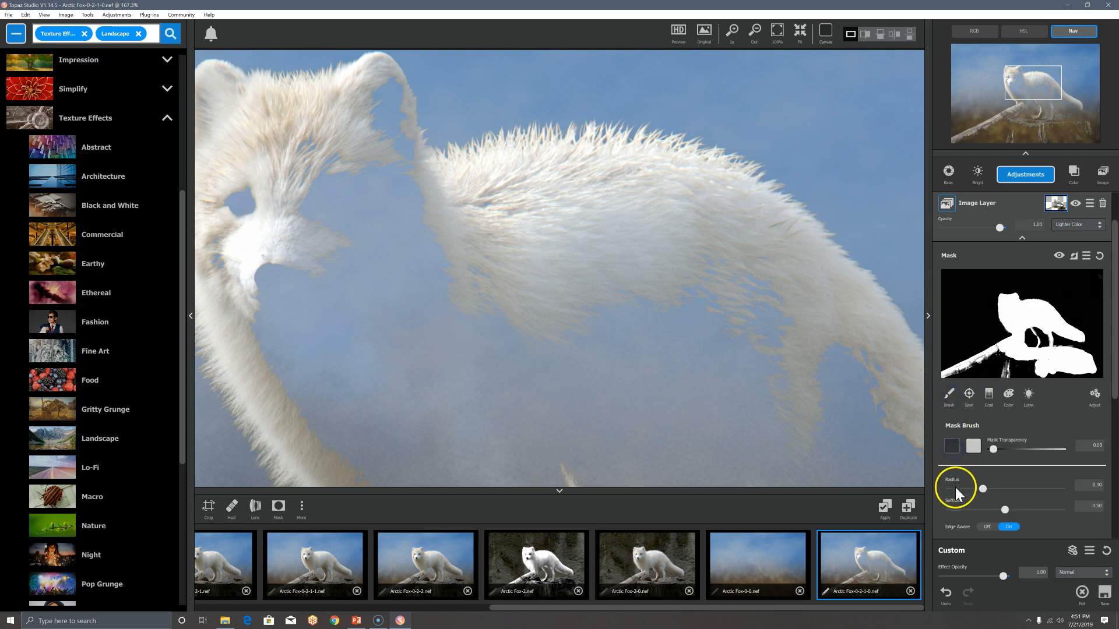
{"action": "left_click_drag", "start_coordinate": [982, 510], "coordinate": [963, 509]}
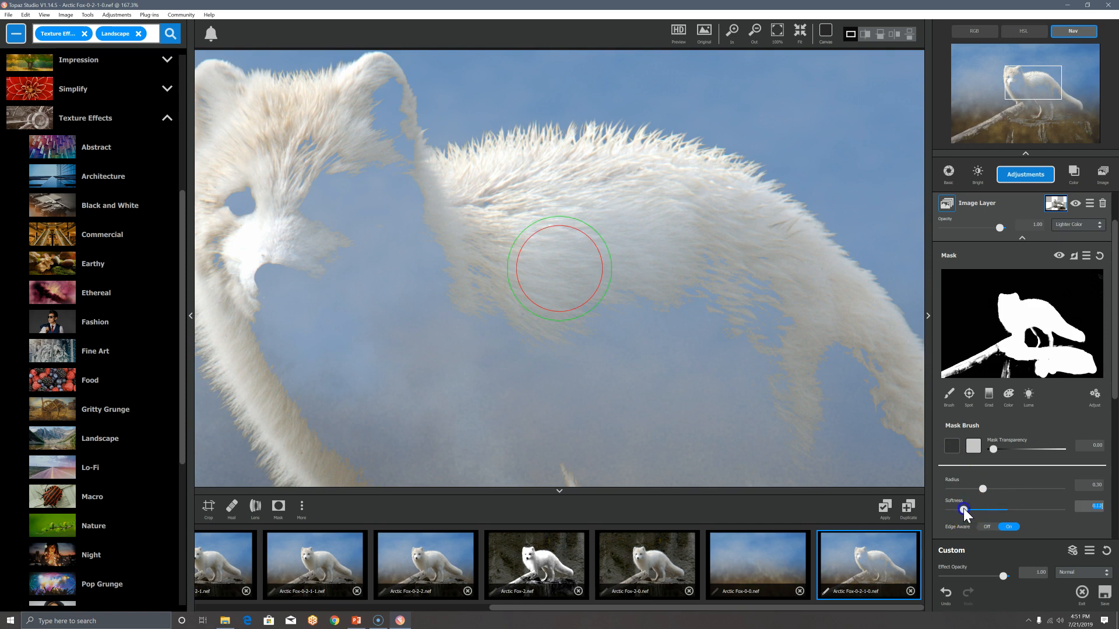
{"action": "mouse_move", "coordinate": [696, 204]}
{"action": "left_mouse_down"}
{"action": "mouse_move", "coordinate": [566, 193]}
{"action": "mouse_move", "coordinate": [469, 210]}
{"action": "left_mouse_up"}
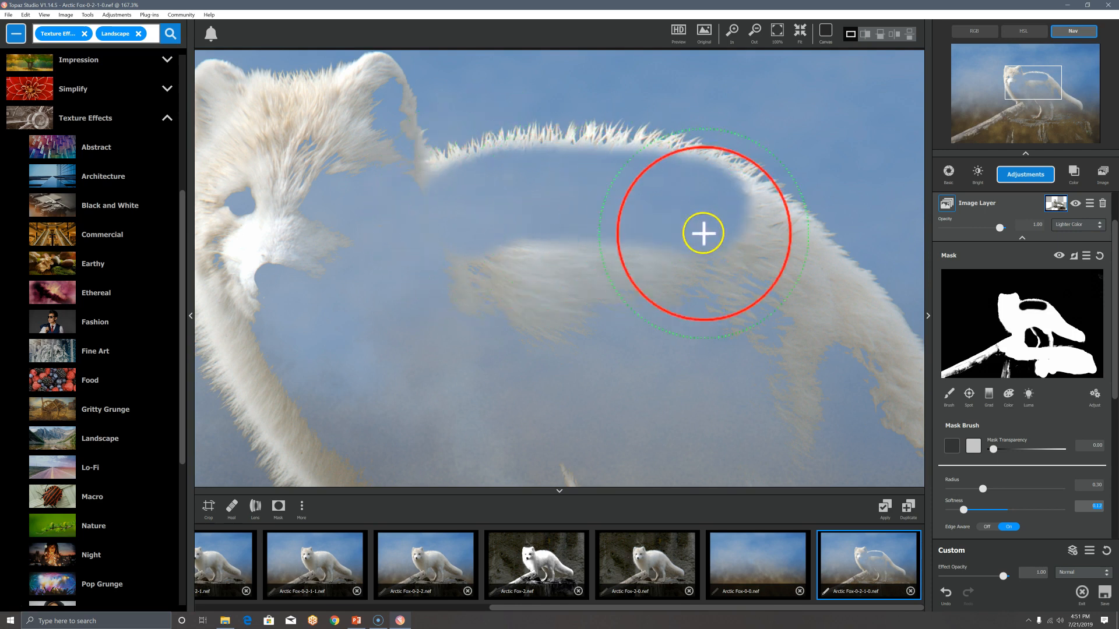
{"action": "mouse_move", "coordinate": [798, 291]}
{"action": "left_mouse_down"}
{"action": "mouse_move", "coordinate": [718, 242]}
{"action": "mouse_move", "coordinate": [592, 235]}
{"action": "mouse_move", "coordinate": [527, 250]}
{"action": "mouse_move", "coordinate": [523, 267]}
{"action": "mouse_move", "coordinate": [714, 303]}
{"action": "mouse_move", "coordinate": [487, 287]}
{"action": "mouse_move", "coordinate": [474, 302]}
{"action": "mouse_move", "coordinate": [363, 180]}
{"action": "mouse_move", "coordinate": [353, 129]}
{"action": "mouse_move", "coordinate": [260, 139]}
{"action": "mouse_move", "coordinate": [247, 221]}
{"action": "mouse_move", "coordinate": [263, 297]}
{"action": "mouse_move", "coordinate": [298, 219]}
{"action": "mouse_move", "coordinate": [399, 303]}
{"action": "left_mouse_up"}
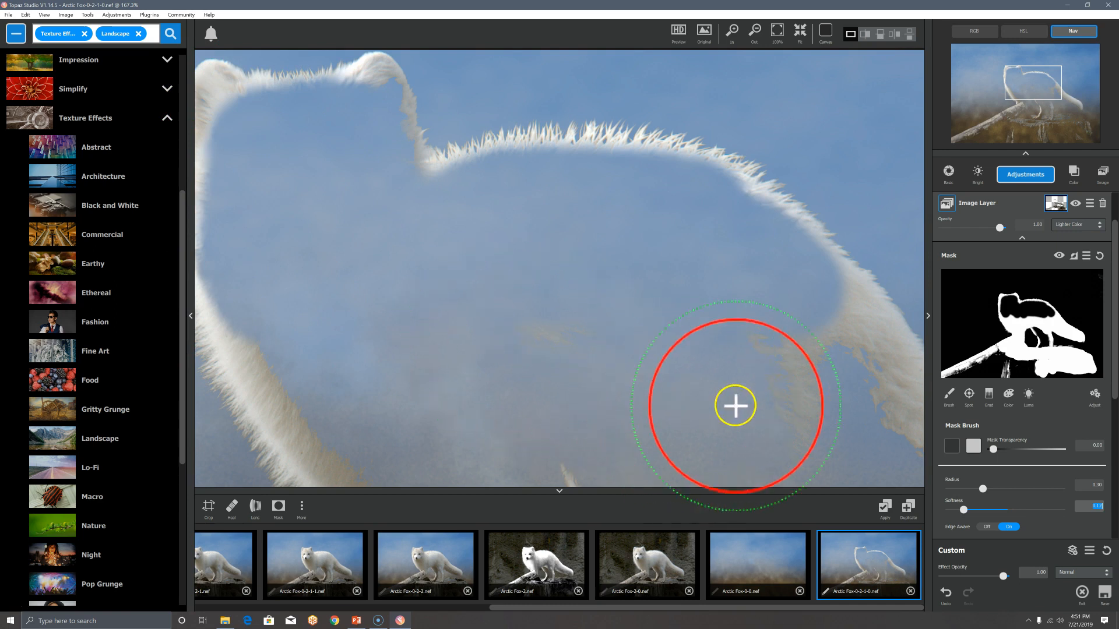
{"action": "mouse_move", "coordinate": [813, 331]}
{"action": "left_mouse_down"}
{"action": "mouse_move", "coordinate": [851, 352]}
{"action": "mouse_move", "coordinate": [876, 418]}
{"action": "mouse_move", "coordinate": [770, 361]}
{"action": "mouse_move", "coordinate": [798, 435]}
{"action": "mouse_move", "coordinate": [476, 415]}
{"action": "mouse_move", "coordinate": [375, 438]}
{"action": "mouse_move", "coordinate": [334, 407]}
{"action": "mouse_move", "coordinate": [270, 314]}
{"action": "left_mouse_up"}
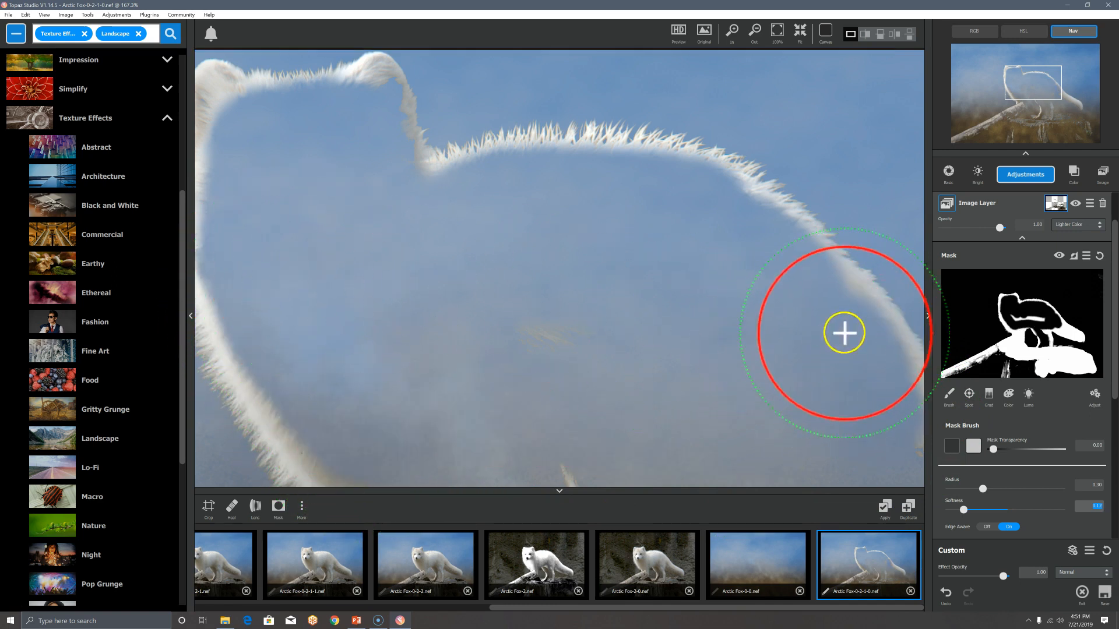
Brush the inner tail and chest and the leftover belly and leg patches out of the layer mask, keeping the outer fur edge.
{"action": "left_click_drag", "start_coordinate": [1040, 91], "coordinate": [1075, 110]}
{"action": "mouse_move", "coordinate": [706, 349]}
{"action": "left_mouse_down"}
{"action": "mouse_move", "coordinate": [535, 251]}
{"action": "mouse_move", "coordinate": [457, 175]}
{"action": "left_mouse_up"}
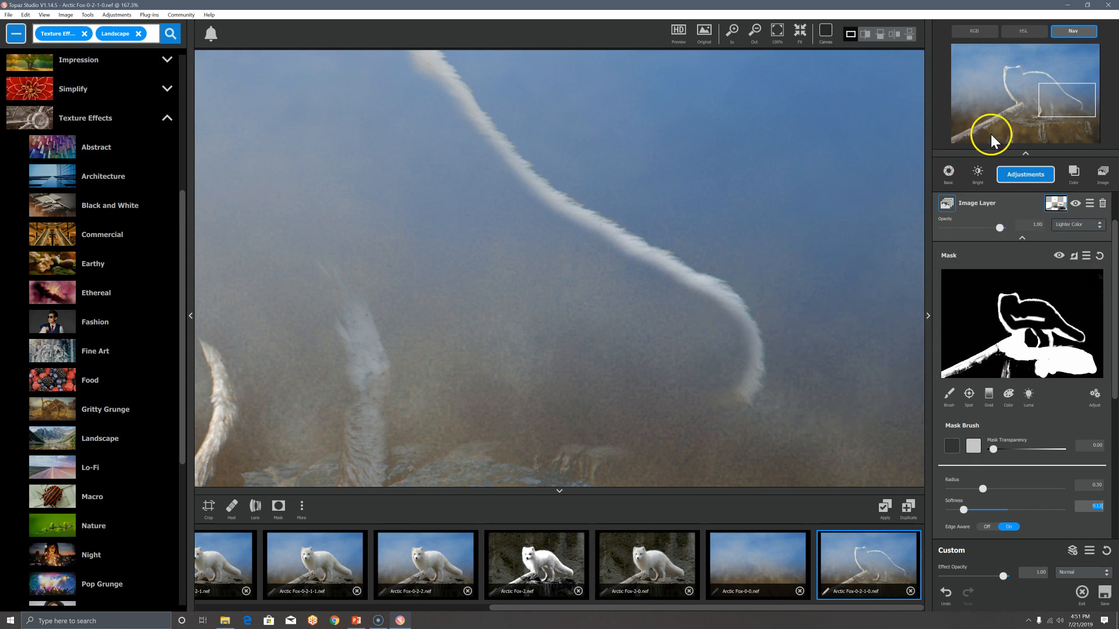
{"action": "left_click_drag", "start_coordinate": [1048, 111], "coordinate": [1001, 100]}
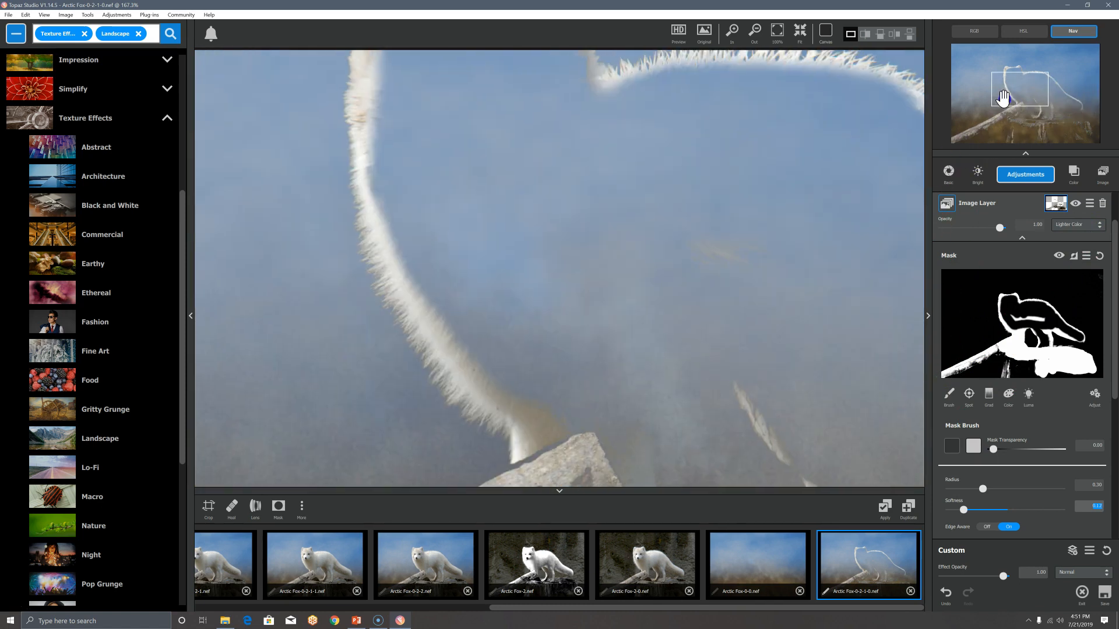
{"action": "mouse_move", "coordinate": [407, 99]}
{"action": "left_mouse_down"}
{"action": "mouse_move", "coordinate": [406, 176]}
{"action": "mouse_move", "coordinate": [429, 243]}
{"action": "mouse_move", "coordinate": [551, 382]}
{"action": "left_mouse_up"}
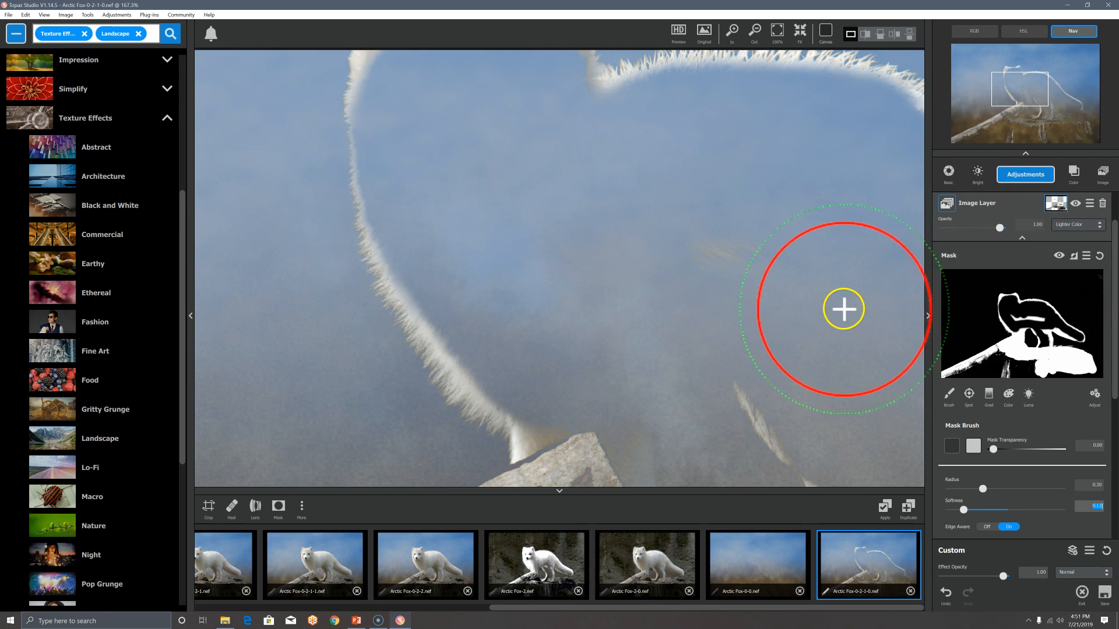
{"action": "mouse_move", "coordinate": [699, 278]}
{"action": "left_mouse_down"}
{"action": "mouse_move", "coordinate": [799, 297]}
{"action": "mouse_move", "coordinate": [827, 315]}
{"action": "left_mouse_up"}
{"action": "mouse_move", "coordinate": [694, 275]}
{"action": "left_mouse_down"}
{"action": "mouse_move", "coordinate": [656, 264]}
{"action": "mouse_move", "coordinate": [644, 274]}
{"action": "mouse_move", "coordinate": [605, 264]}
{"action": "mouse_move", "coordinate": [643, 250]}
{"action": "mouse_move", "coordinate": [710, 259]}
{"action": "mouse_move", "coordinate": [747, 309]}
{"action": "mouse_move", "coordinate": [761, 399]}
{"action": "mouse_move", "coordinate": [810, 372]}
{"action": "left_mouse_up"}
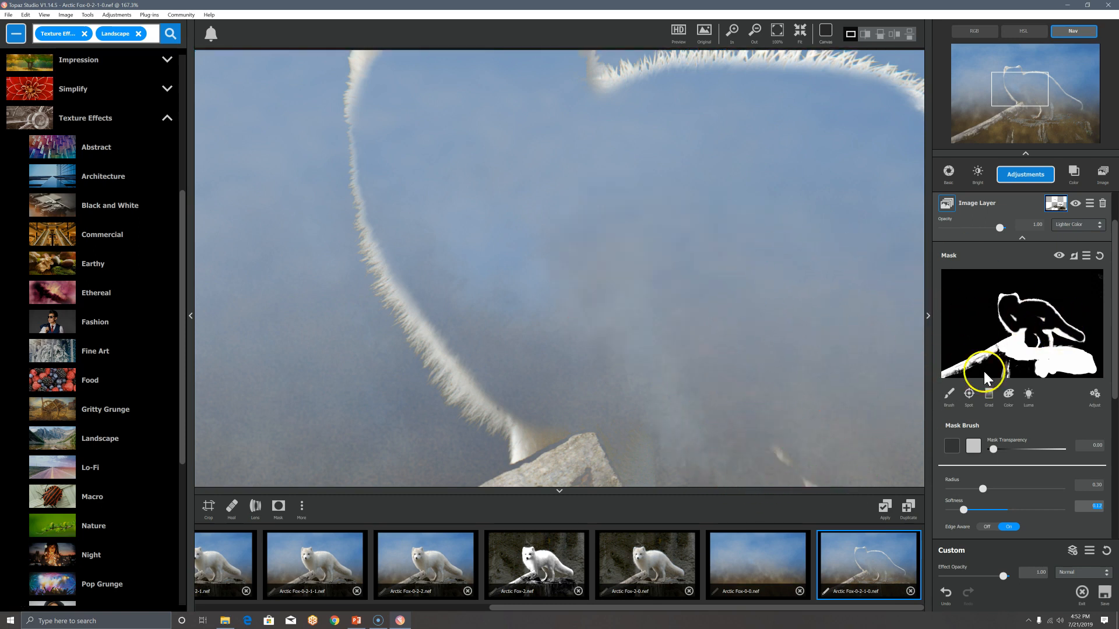
Brush the remaining inner body, belly, front legs and adjoining rock out of the layer mask, keeping the outer chest and back fringe.
{"action": "left_click_drag", "start_coordinate": [1024, 103], "coordinate": [1049, 105]}
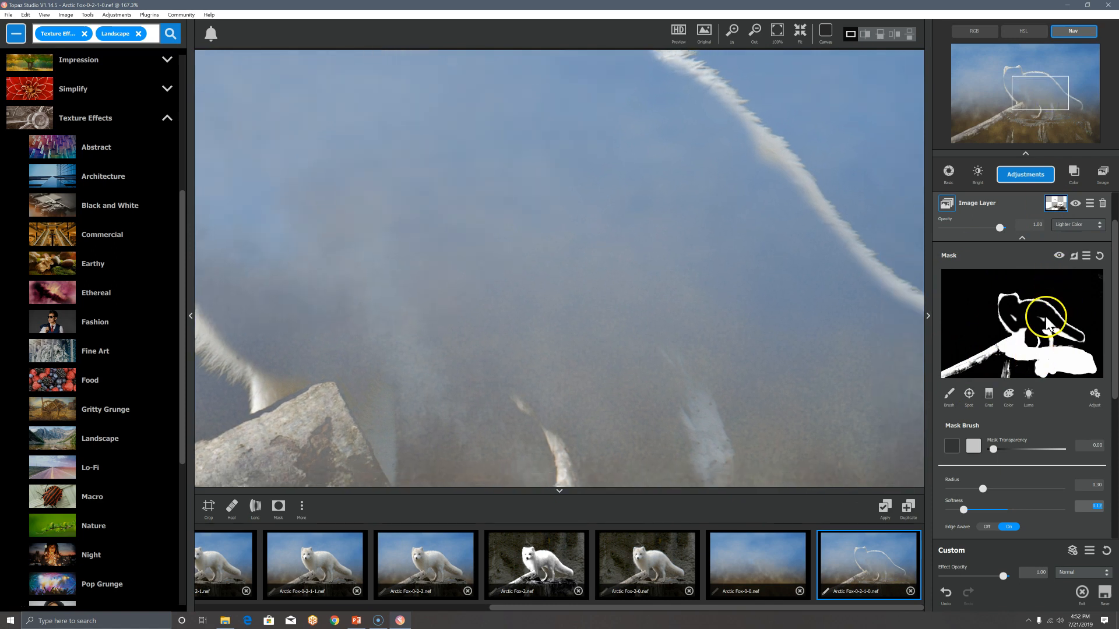
{"action": "mouse_move", "coordinate": [689, 340]}
{"action": "left_mouse_down"}
{"action": "mouse_move", "coordinate": [674, 312]}
{"action": "mouse_move", "coordinate": [705, 332]}
{"action": "mouse_move", "coordinate": [634, 285]}
{"action": "mouse_move", "coordinate": [676, 258]}
{"action": "mouse_move", "coordinate": [630, 262]}
{"action": "left_mouse_up"}
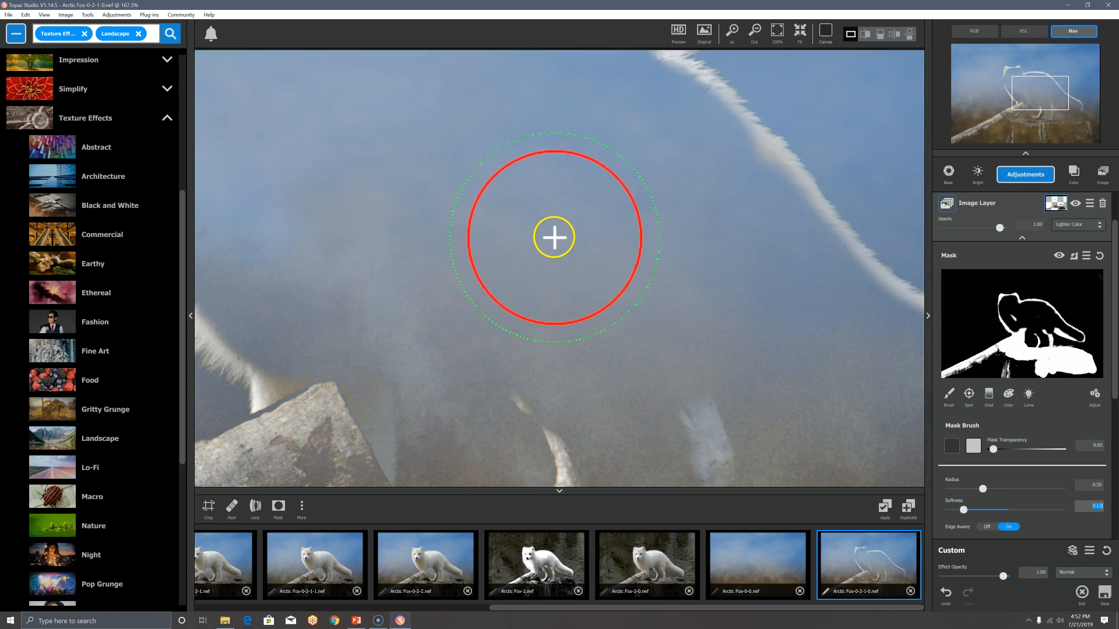
{"action": "mouse_move", "coordinate": [411, 259]}
{"action": "left_mouse_down"}
{"action": "mouse_move", "coordinate": [384, 226]}
{"action": "mouse_move", "coordinate": [408, 252]}
{"action": "mouse_move", "coordinate": [390, 271]}
{"action": "mouse_move", "coordinate": [330, 222]}
{"action": "left_mouse_up"}
{"action": "mouse_move", "coordinate": [250, 192]}
{"action": "left_mouse_down"}
{"action": "mouse_move", "coordinate": [282, 214]}
{"action": "mouse_move", "coordinate": [325, 220]}
{"action": "left_mouse_up"}
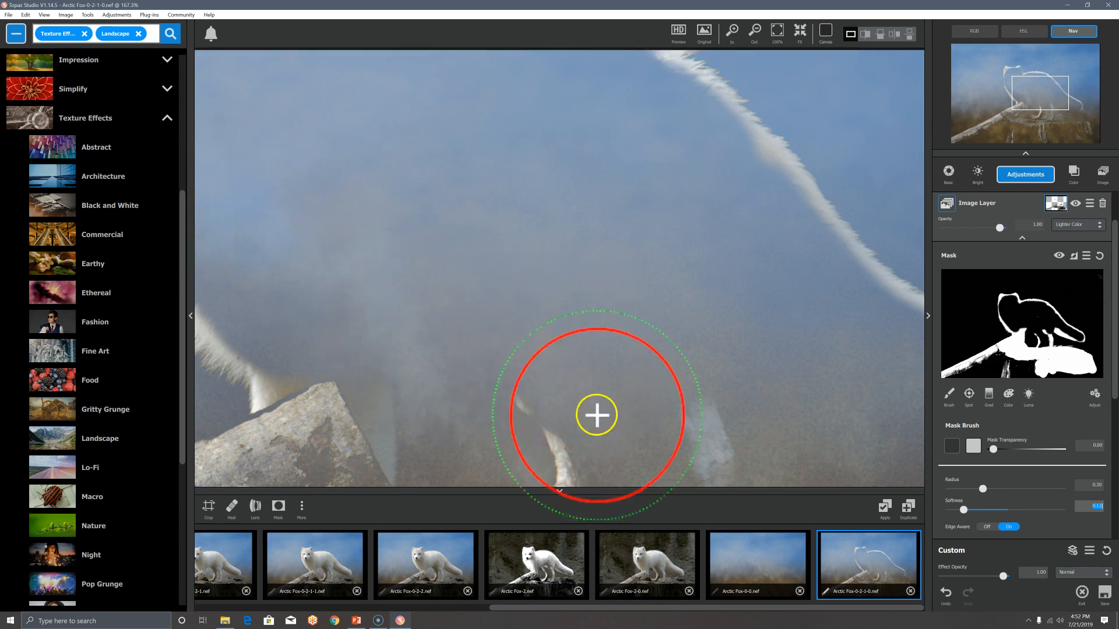
{"action": "left_click_drag", "start_coordinate": [1044, 94], "coordinate": [1041, 106]}
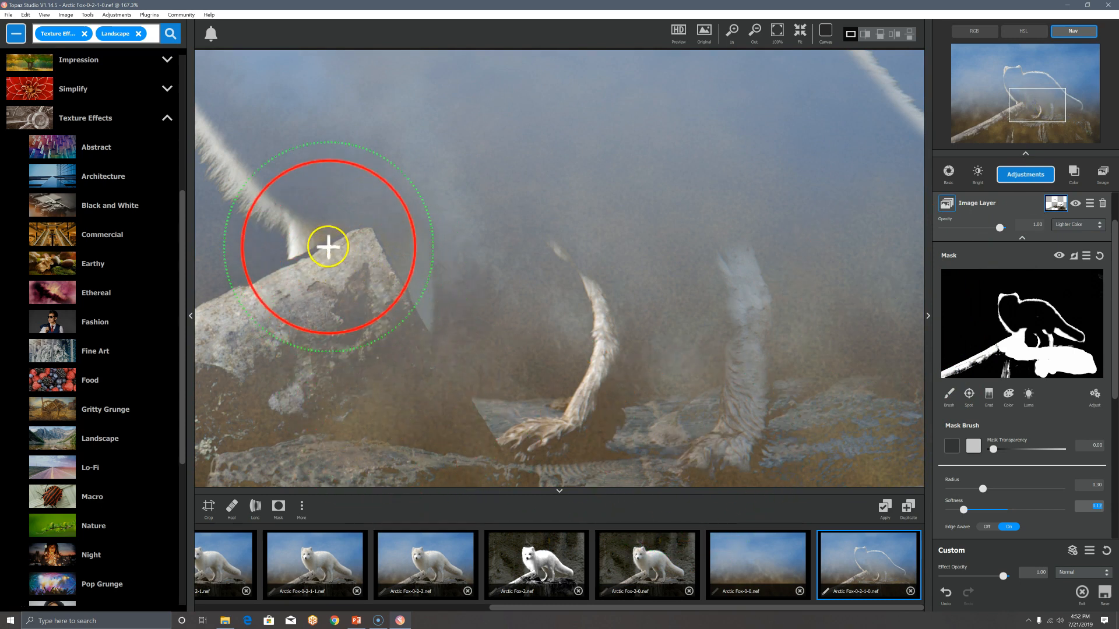
{"action": "mouse_move", "coordinate": [340, 235]}
{"action": "left_mouse_down"}
{"action": "mouse_move", "coordinate": [346, 297]}
{"action": "mouse_move", "coordinate": [233, 331]}
{"action": "mouse_move", "coordinate": [196, 363]}
{"action": "mouse_move", "coordinate": [298, 334]}
{"action": "mouse_move", "coordinate": [383, 328]}
{"action": "mouse_move", "coordinate": [376, 359]}
{"action": "mouse_move", "coordinate": [452, 405]}
{"action": "mouse_move", "coordinate": [423, 433]}
{"action": "mouse_move", "coordinate": [365, 445]}
{"action": "mouse_move", "coordinate": [254, 438]}
{"action": "mouse_move", "coordinate": [580, 459]}
{"action": "mouse_move", "coordinate": [660, 434]}
{"action": "mouse_move", "coordinate": [635, 438]}
{"action": "mouse_move", "coordinate": [783, 427]}
{"action": "mouse_move", "coordinate": [906, 435]}
{"action": "mouse_move", "coordinate": [922, 446]}
{"action": "mouse_move", "coordinate": [818, 453]}
{"action": "mouse_move", "coordinate": [590, 385]}
{"action": "mouse_move", "coordinate": [613, 369]}
{"action": "mouse_move", "coordinate": [618, 322]}
{"action": "mouse_move", "coordinate": [518, 251]}
{"action": "mouse_move", "coordinate": [665, 290]}
{"action": "mouse_move", "coordinate": [765, 350]}
{"action": "mouse_move", "coordinate": [747, 420]}
{"action": "mouse_move", "coordinate": [711, 449]}
{"action": "mouse_move", "coordinate": [685, 391]}
{"action": "mouse_move", "coordinate": [726, 413]}
{"action": "mouse_move", "coordinate": [732, 437]}
{"action": "left_mouse_up"}
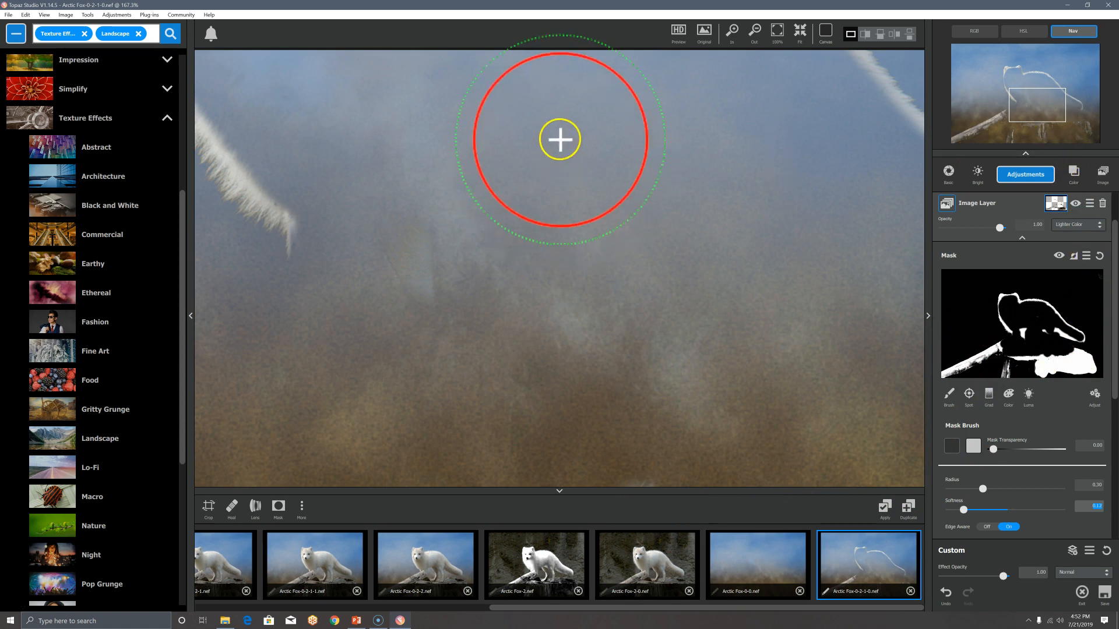
Brush the log, tree stump and remaining ground out of the layer mask so only the fox's fur outline is kept.
{"action": "scroll", "coordinate": [554, 146], "scroll_direction": "down", "scroll_amount": 5}
{"action": "mouse_move", "coordinate": [411, 317]}
{"action": "left_mouse_down"}
{"action": "mouse_move", "coordinate": [183, 440]}
{"action": "mouse_move", "coordinate": [410, 353]}
{"action": "mouse_move", "coordinate": [319, 411]}
{"action": "mouse_move", "coordinate": [147, 467]}
{"action": "mouse_move", "coordinate": [259, 402]}
{"action": "mouse_move", "coordinate": [260, 448]}
{"action": "mouse_move", "coordinate": [420, 435]}
{"action": "mouse_move", "coordinate": [469, 387]}
{"action": "left_mouse_up"}
{"action": "mouse_move", "coordinate": [559, 389]}
{"action": "left_mouse_down"}
{"action": "mouse_move", "coordinate": [596, 406]}
{"action": "mouse_move", "coordinate": [656, 383]}
{"action": "left_mouse_up"}
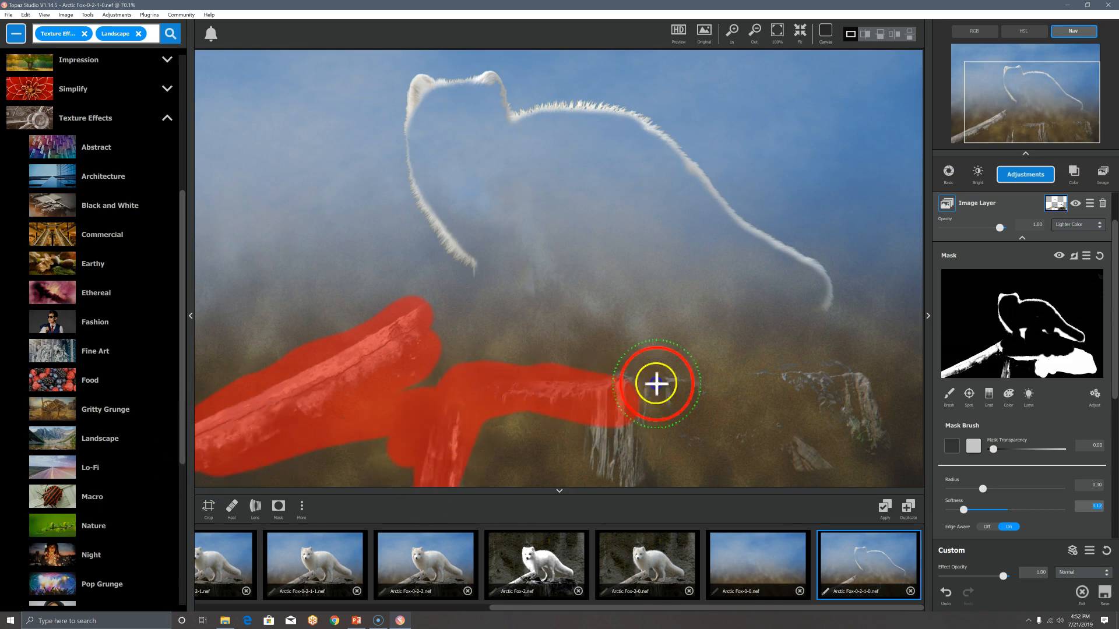
{"action": "mouse_move", "coordinate": [587, 439]}
{"action": "left_mouse_down"}
{"action": "mouse_move", "coordinate": [622, 443]}
{"action": "mouse_move", "coordinate": [647, 429]}
{"action": "left_mouse_up"}
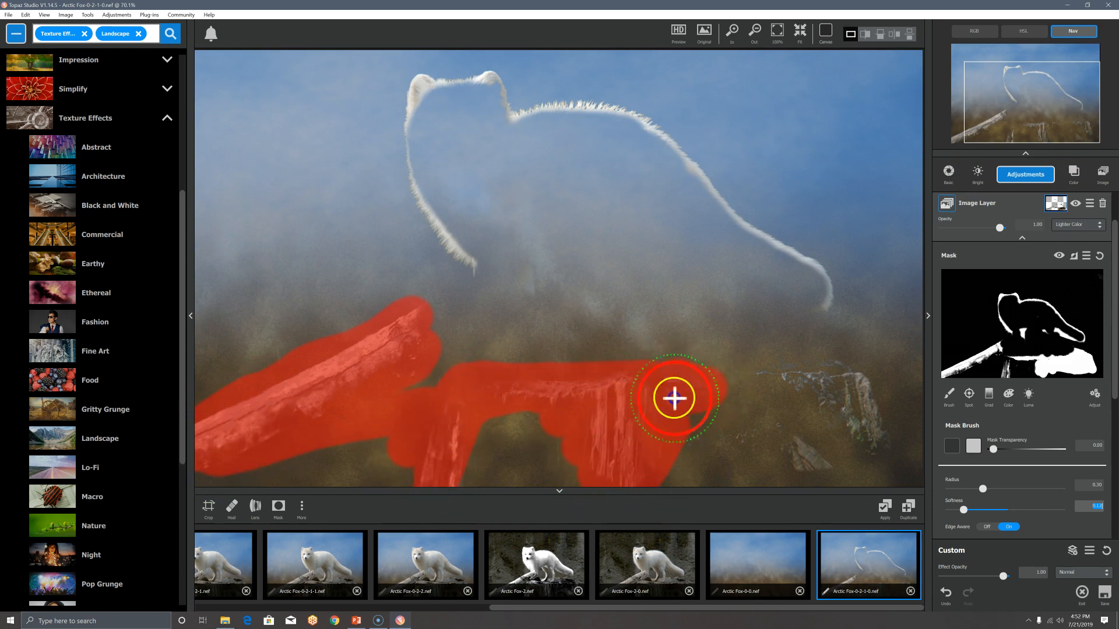
{"action": "mouse_move", "coordinate": [799, 377]}
{"action": "left_mouse_down"}
{"action": "mouse_move", "coordinate": [901, 422]}
{"action": "mouse_move", "coordinate": [822, 444]}
{"action": "mouse_move", "coordinate": [855, 456]}
{"action": "mouse_move", "coordinate": [679, 425]}
{"action": "mouse_move", "coordinate": [642, 435]}
{"action": "mouse_move", "coordinate": [905, 410]}
{"action": "mouse_move", "coordinate": [852, 431]}
{"action": "mouse_move", "coordinate": [886, 375]}
{"action": "mouse_move", "coordinate": [898, 433]}
{"action": "mouse_move", "coordinate": [886, 487]}
{"action": "mouse_move", "coordinate": [877, 474]}
{"action": "mouse_move", "coordinate": [624, 480]}
{"action": "mouse_move", "coordinate": [557, 452]}
{"action": "left_mouse_up"}
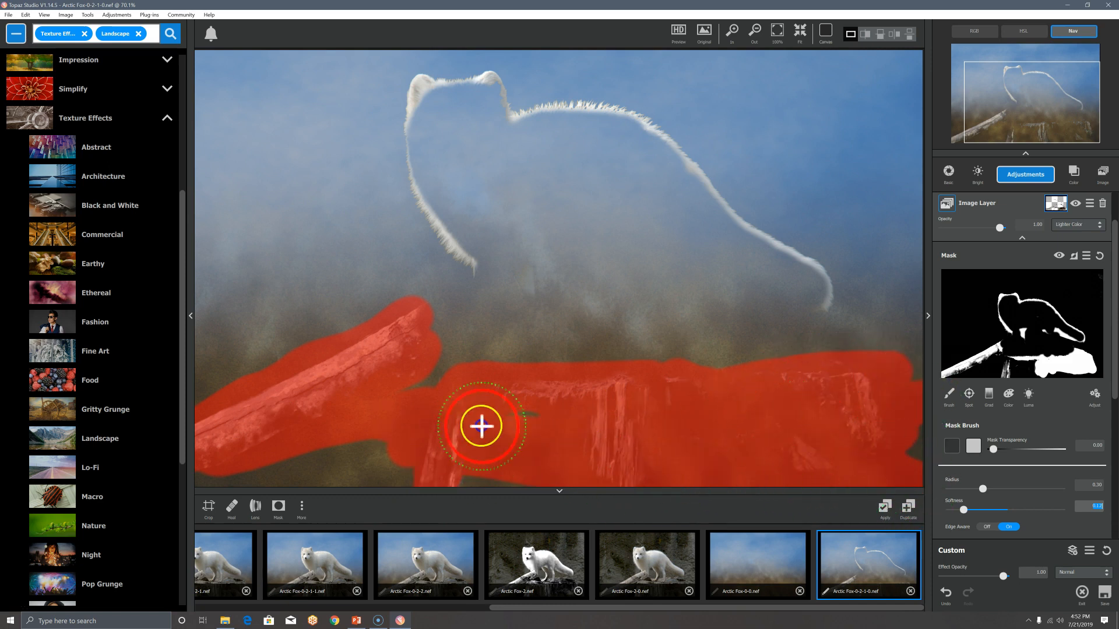
{"action": "left_click_drag", "start_coordinate": [481, 427], "coordinate": [486, 430]}
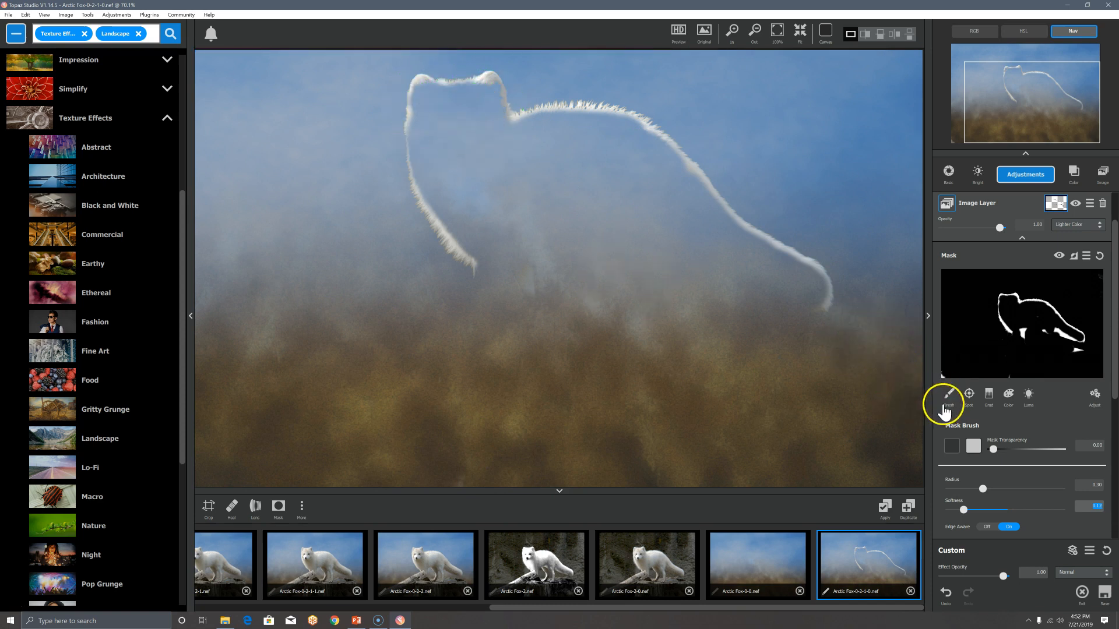
Set the mask brush radius to 0.13 and thin the inner edge of the fringe around the fox's ears and head.
{"action": "scroll", "coordinate": [482, 88], "scroll_direction": "up", "scroll_amount": 1}
{"action": "scroll", "coordinate": [481, 89], "scroll_direction": "up", "scroll_amount": 4}
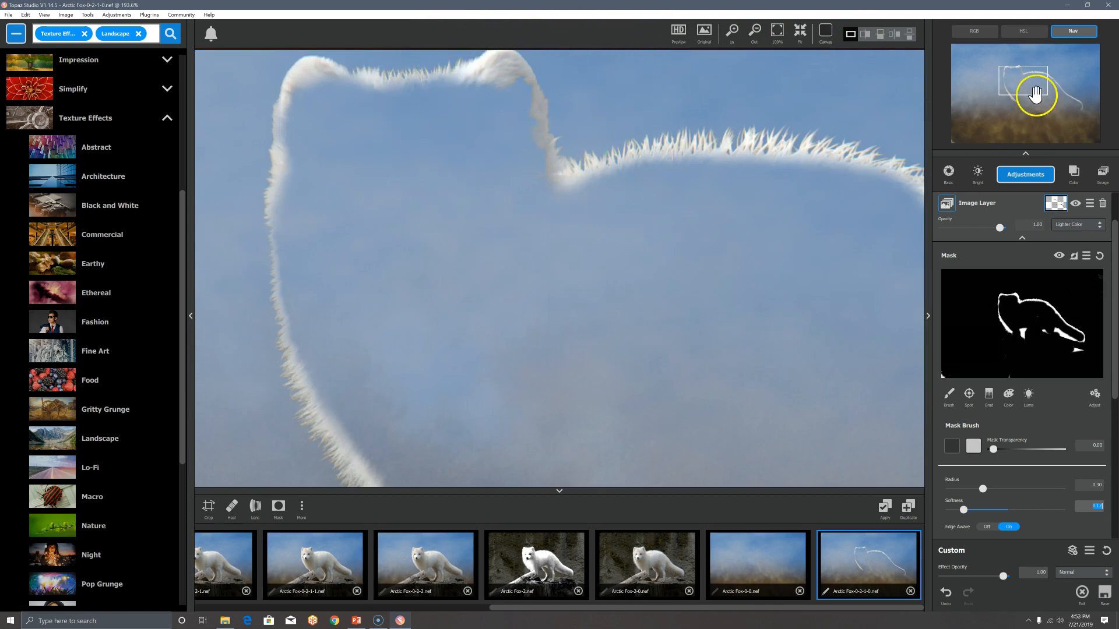
{"action": "left_click_drag", "start_coordinate": [1035, 93], "coordinate": [1030, 87]}
{"action": "left_click_drag", "start_coordinate": [982, 488], "coordinate": [963, 488]}
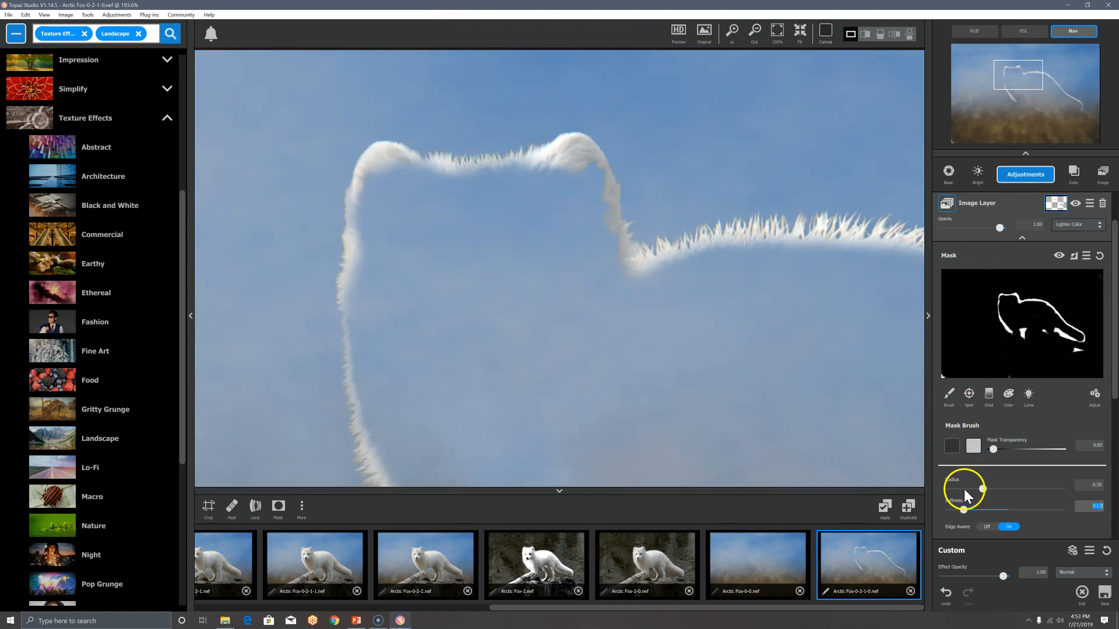
{"action": "mouse_move", "coordinate": [575, 162]}
{"action": "left_mouse_down"}
{"action": "mouse_move", "coordinate": [544, 200]}
{"action": "mouse_move", "coordinate": [559, 190]}
{"action": "mouse_move", "coordinate": [430, 190]}
{"action": "mouse_move", "coordinate": [390, 170]}
{"action": "mouse_move", "coordinate": [377, 263]}
{"action": "mouse_move", "coordinate": [392, 295]}
{"action": "left_mouse_up"}
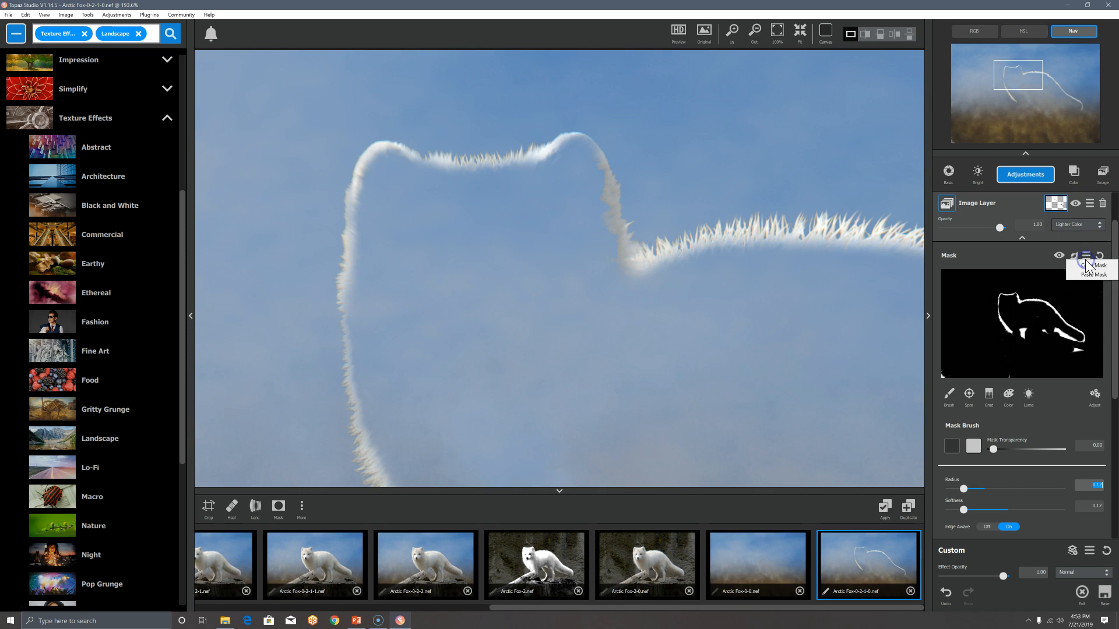
Paste the copied mask into the mask of the sky image layer.
{"action": "left_click", "coordinate": [1088, 266]}
{"action": "left_click", "coordinate": [1022, 237]}
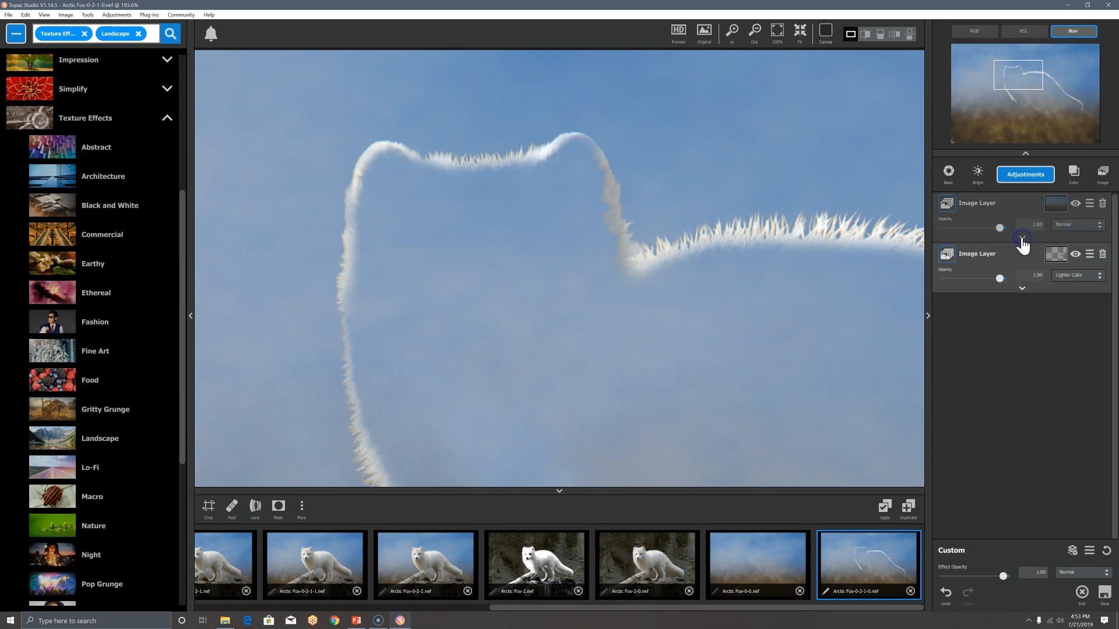
{"action": "left_click", "coordinate": [1057, 205]}
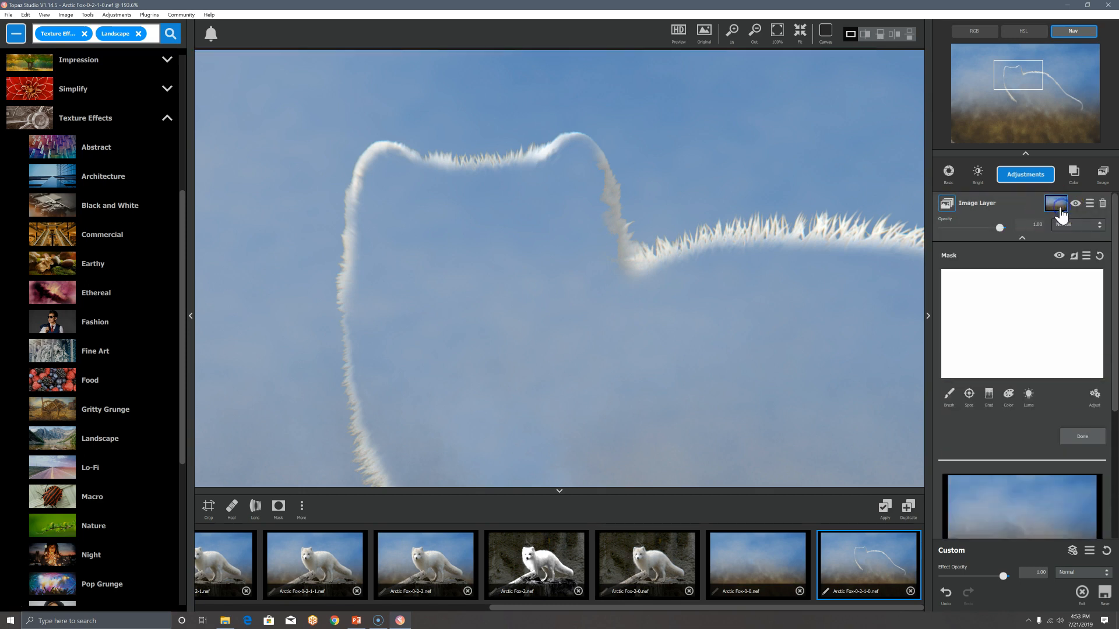
{"action": "scroll", "coordinate": [1035, 265], "scroll_direction": "down", "scroll_amount": 3}
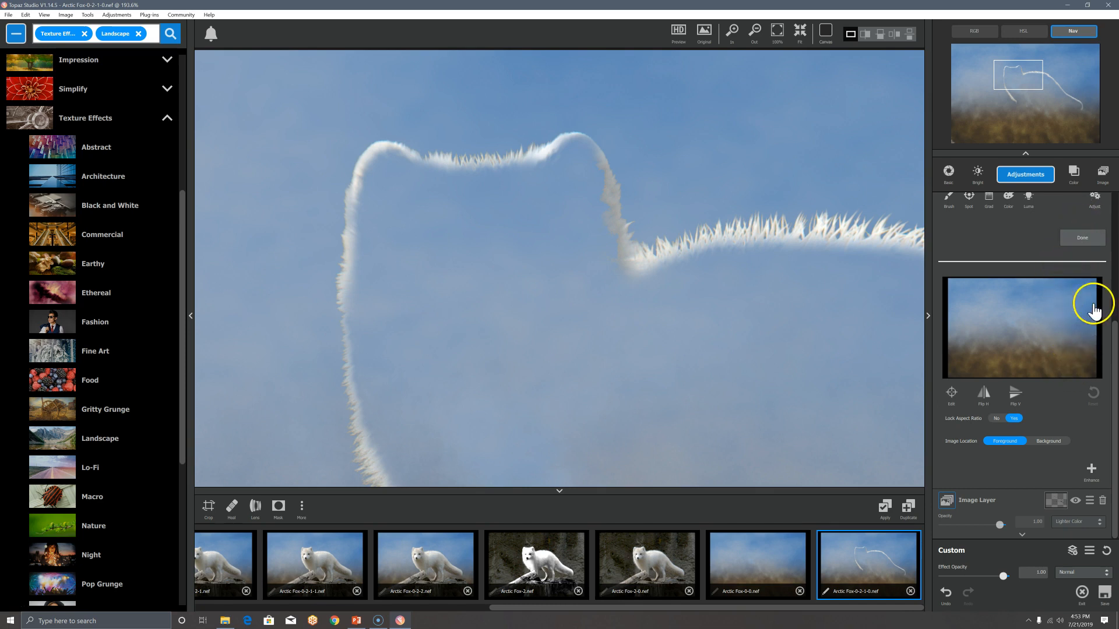
{"action": "left_click_drag", "start_coordinate": [1115, 335], "coordinate": [1115, 203]}
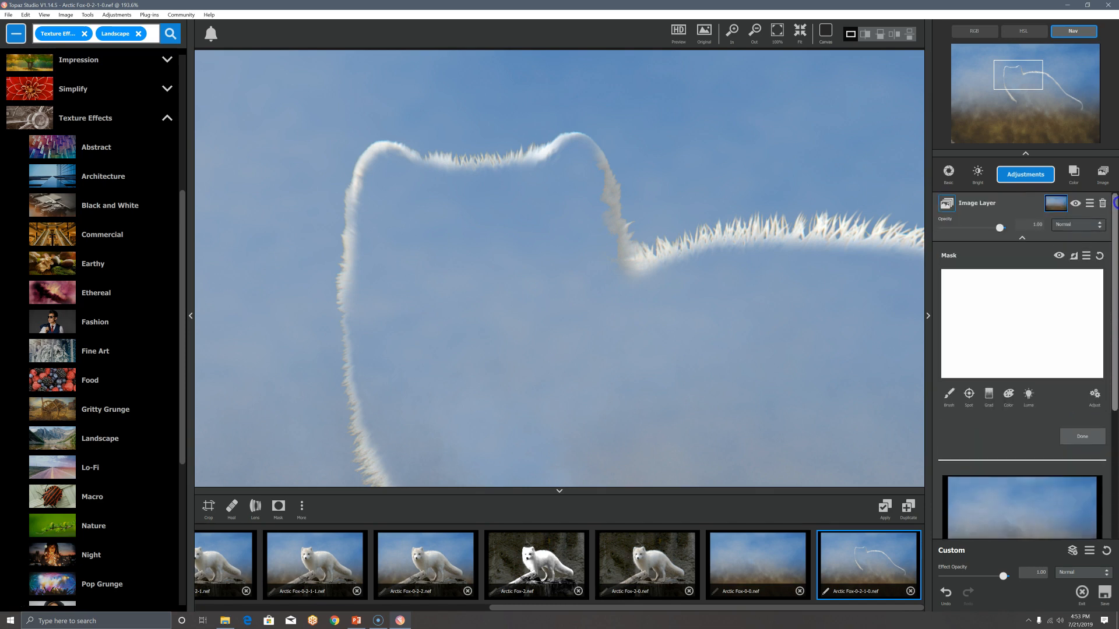
{"action": "left_click", "coordinate": [1088, 272]}
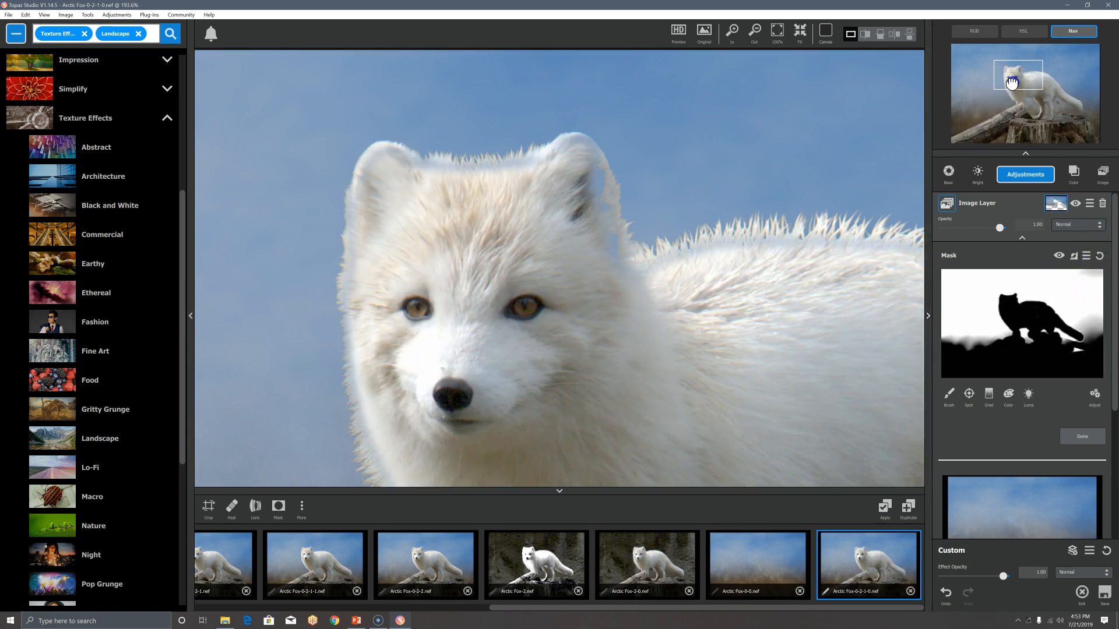
Brush the sky out of the layer mask just inside the fox's back with radius 0.17 and softness 0.11.
{"action": "left_click_drag", "start_coordinate": [1012, 83], "coordinate": [1015, 86]}
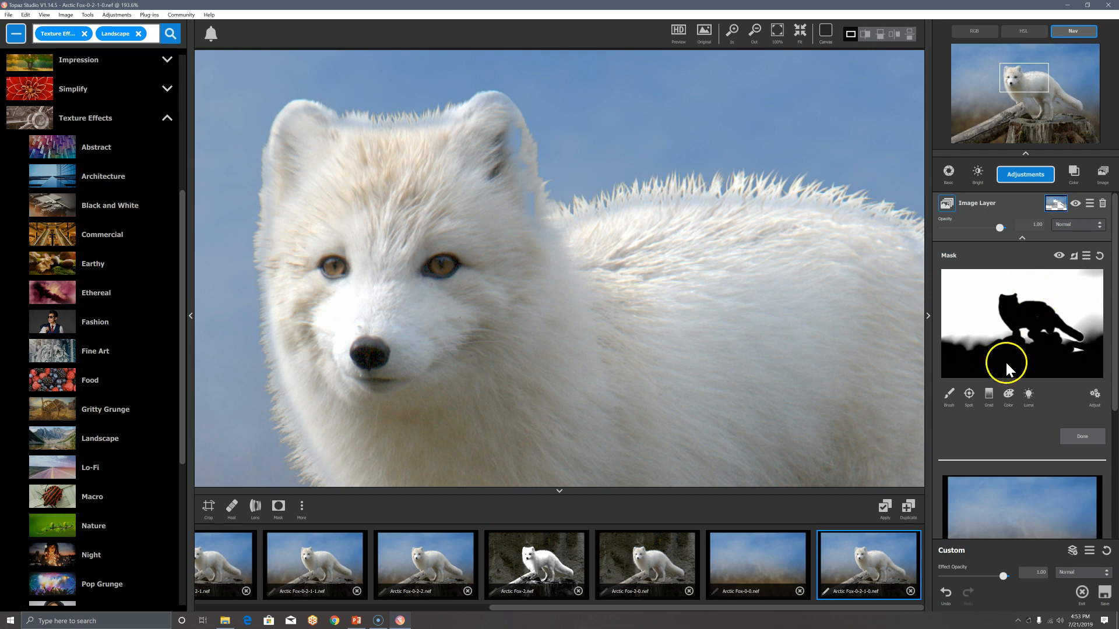
{"action": "left_click", "coordinate": [946, 396]}
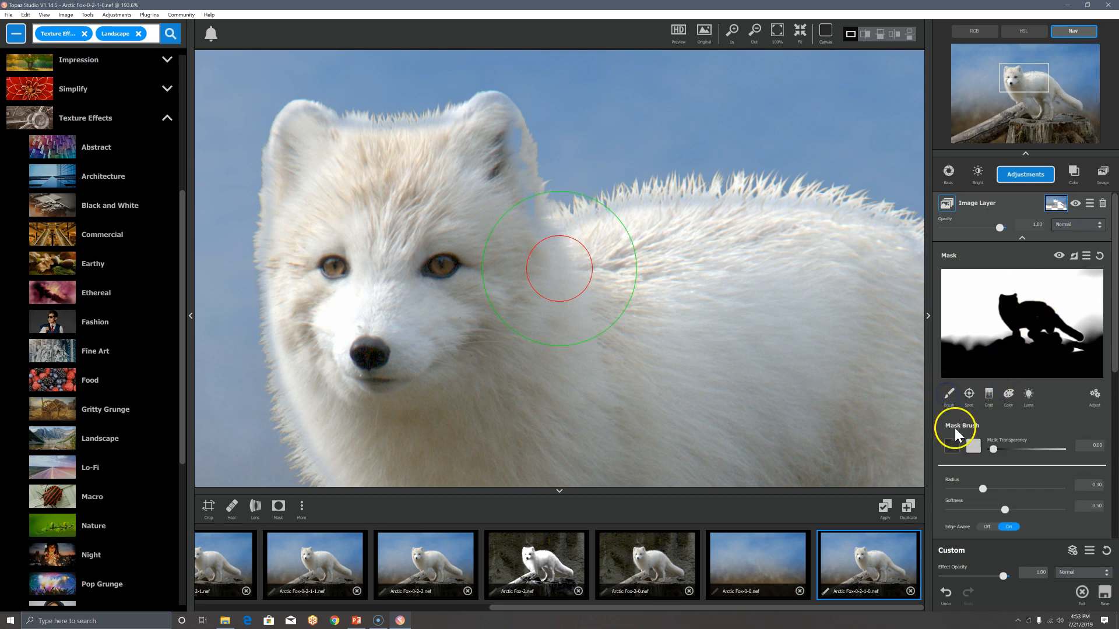
{"action": "left_click", "coordinate": [969, 488]}
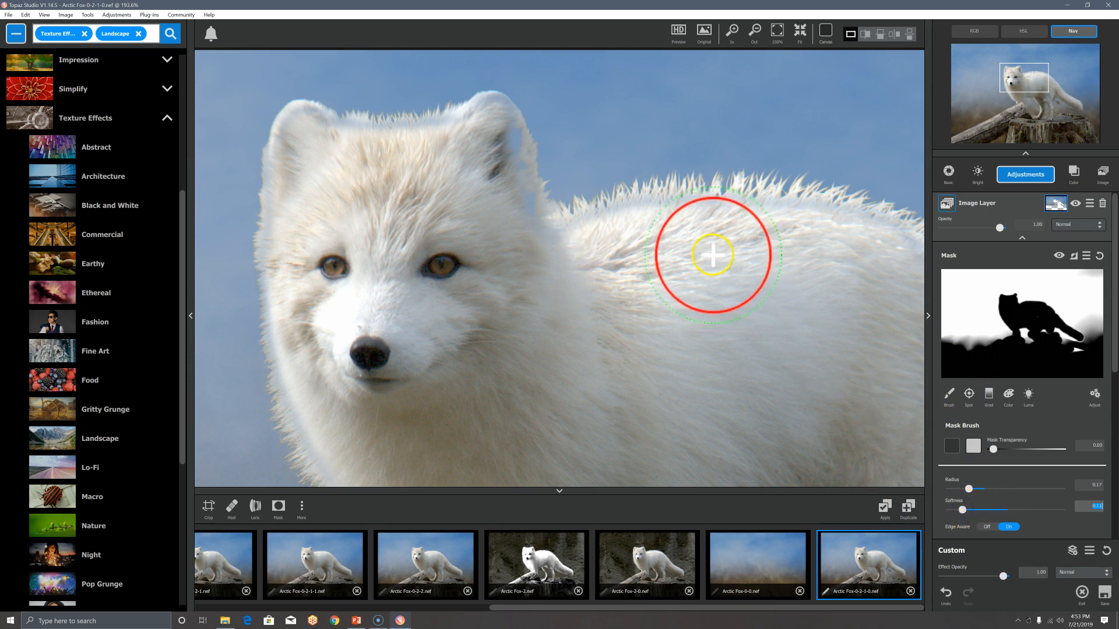
{"action": "mouse_move", "coordinate": [599, 241]}
{"action": "left_mouse_down"}
{"action": "mouse_move", "coordinate": [623, 229]}
{"action": "mouse_move", "coordinate": [736, 232]}
{"action": "mouse_move", "coordinate": [889, 254]}
{"action": "mouse_move", "coordinate": [806, 230]}
{"action": "mouse_move", "coordinate": [658, 233]}
{"action": "left_mouse_up"}
Reduce the brush radius down to 0.01 and brush the sky haze off the fox's neck, ears and top of the head.
{"action": "left_click", "coordinate": [960, 487]}
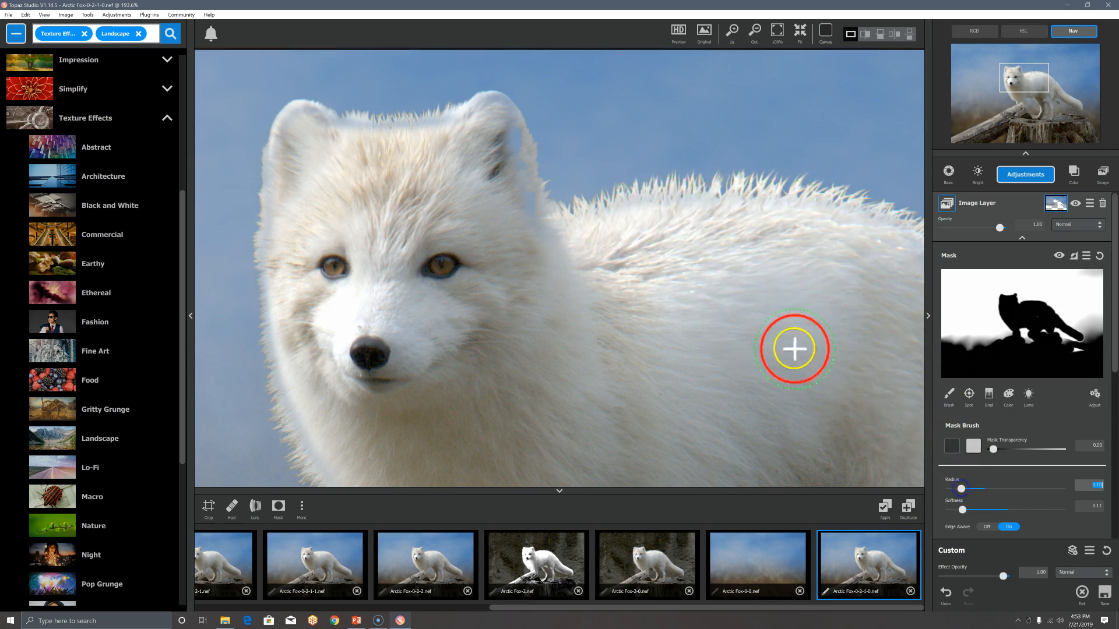
{"action": "mouse_move", "coordinate": [589, 238]}
{"action": "left_mouse_down"}
{"action": "mouse_move", "coordinate": [549, 236]}
{"action": "mouse_move", "coordinate": [534, 215]}
{"action": "mouse_move", "coordinate": [526, 172]}
{"action": "mouse_move", "coordinate": [516, 184]}
{"action": "mouse_move", "coordinate": [501, 135]}
{"action": "mouse_move", "coordinate": [502, 145]}
{"action": "mouse_move", "coordinate": [507, 135]}
{"action": "mouse_move", "coordinate": [501, 178]}
{"action": "left_mouse_up"}
{"action": "left_click_drag", "start_coordinate": [446, 138], "coordinate": [330, 143]}
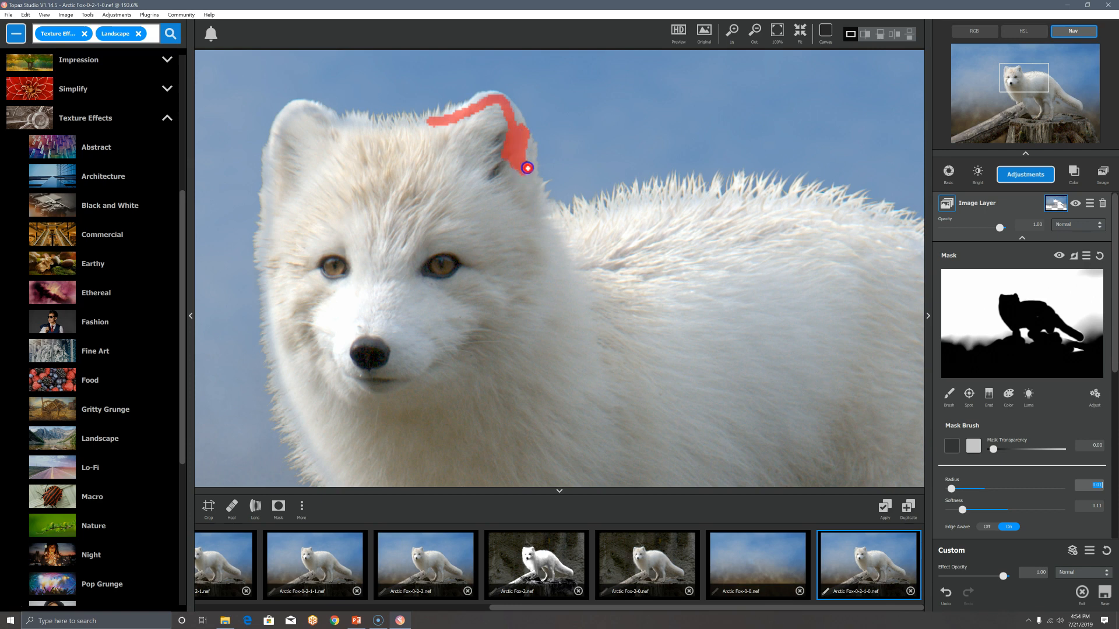
{"action": "left_click_drag", "start_coordinate": [529, 170], "coordinate": [529, 200]}
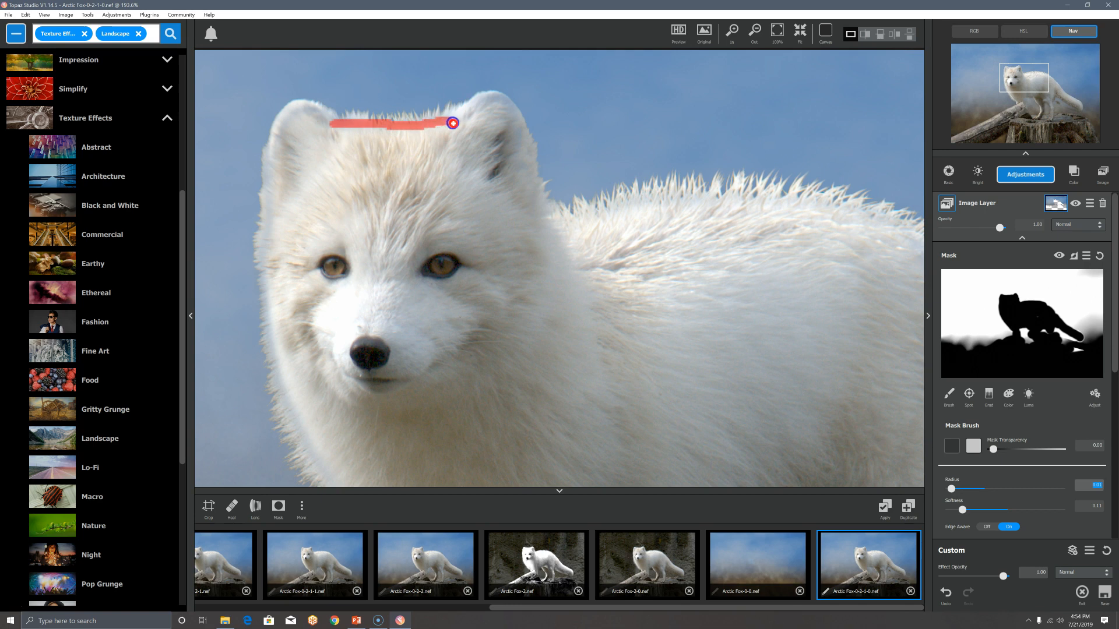
{"action": "left_click_drag", "start_coordinate": [453, 123], "coordinate": [455, 121]}
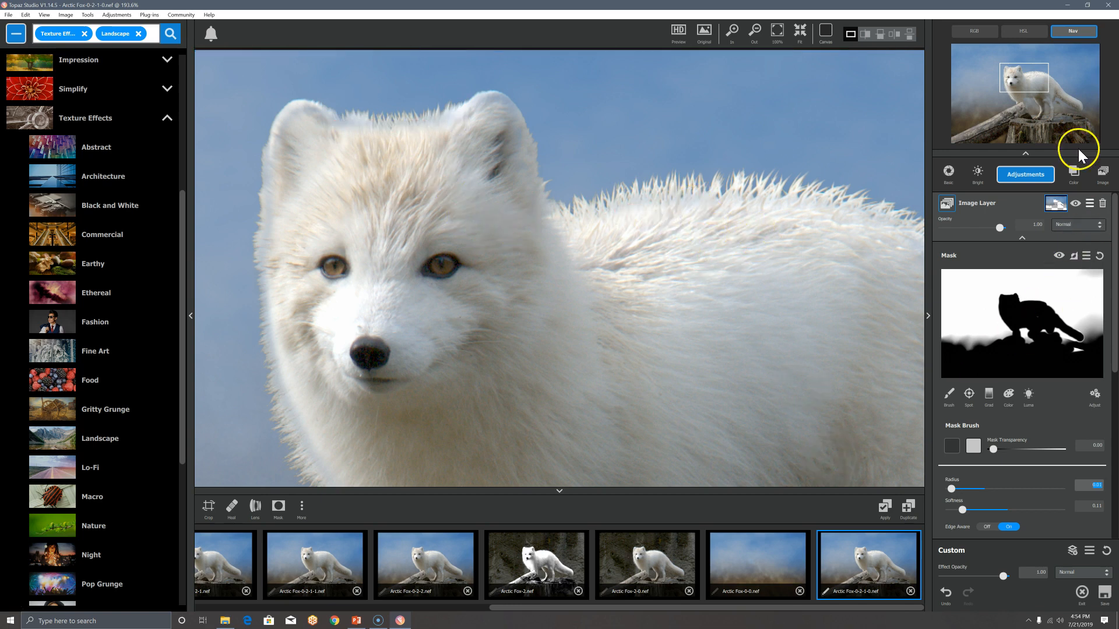
Brush the sky haze off the fox's rump and upper tail with radius 0.12 and near-zero softness.
{"action": "left_click_drag", "start_coordinate": [1039, 87], "coordinate": [1056, 104]}
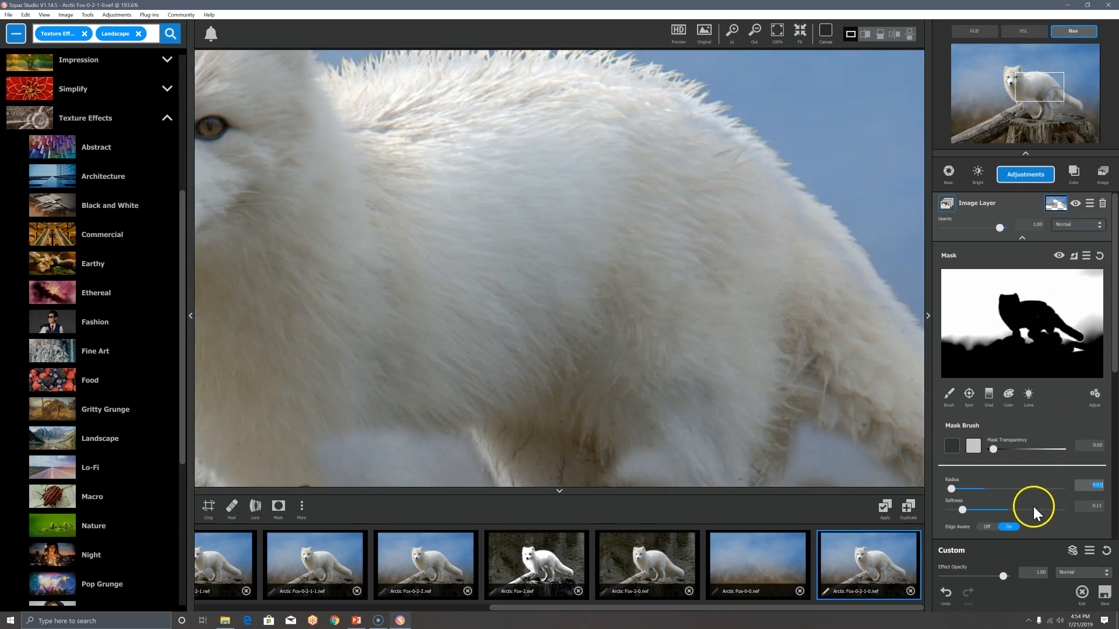
{"action": "left_click", "coordinate": [970, 489]}
{"action": "left_click_drag", "start_coordinate": [962, 510], "coordinate": [946, 510]}
{"action": "mouse_move", "coordinate": [811, 241]}
{"action": "left_mouse_down"}
{"action": "mouse_move", "coordinate": [703, 141]}
{"action": "mouse_move", "coordinate": [667, 123]}
{"action": "left_mouse_up"}
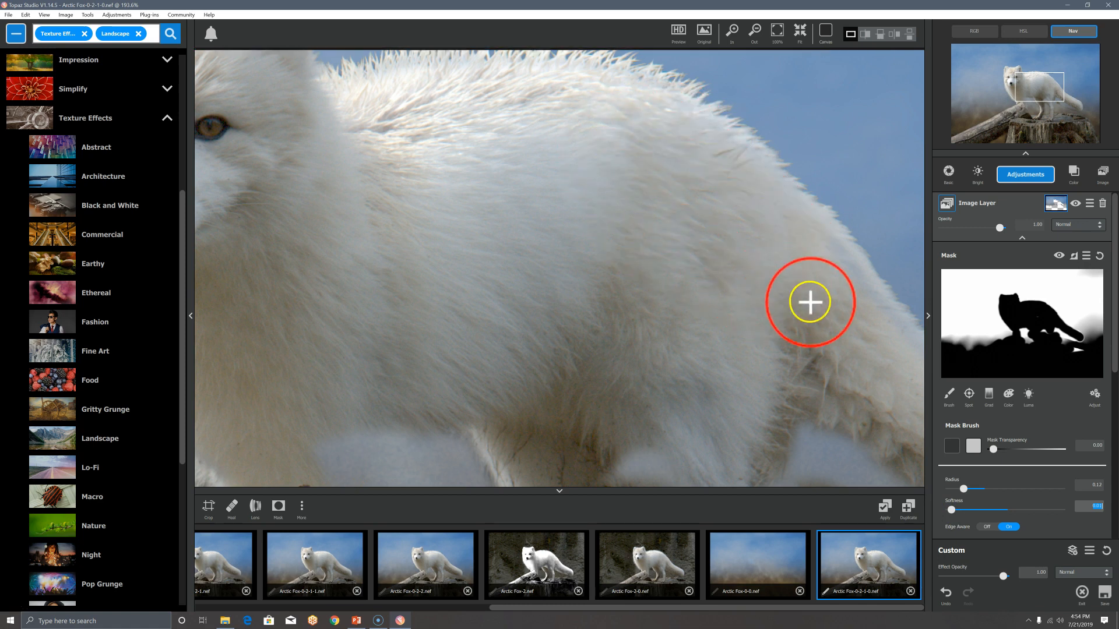
{"action": "mouse_move", "coordinate": [892, 342]}
{"action": "left_mouse_down"}
{"action": "mouse_move", "coordinate": [829, 272]}
{"action": "mouse_move", "coordinate": [866, 323]}
{"action": "mouse_move", "coordinate": [826, 287]}
{"action": "left_mouse_up"}
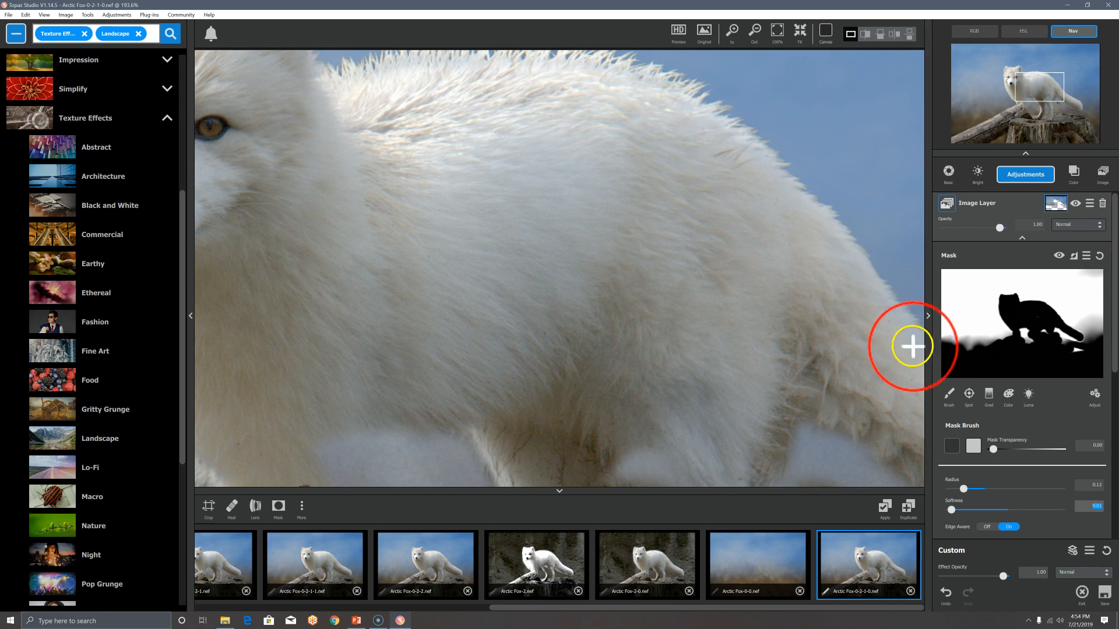
Brush the inner edge of the fox's back in the sky mask, raising the brush softness to 0.26.
{"action": "scroll", "coordinate": [903, 344], "scroll_direction": "down", "scroll_amount": 2}
{"action": "scroll", "coordinate": [827, 295], "scroll_direction": "down", "scroll_amount": 1}
{"action": "left_click_drag", "start_coordinate": [581, 171], "coordinate": [555, 171]}
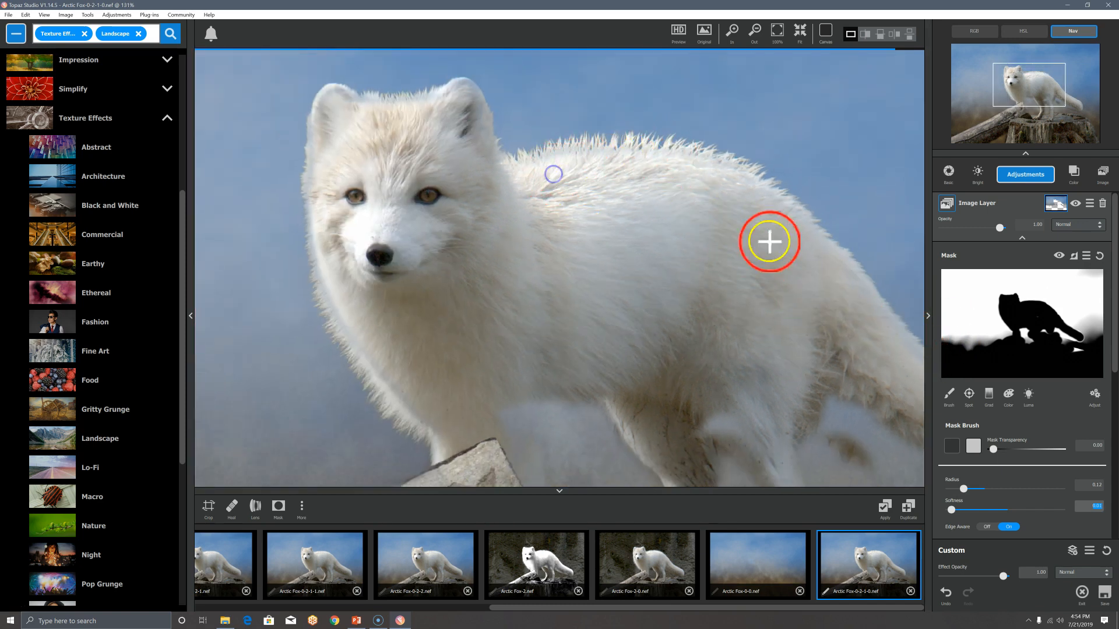
{"action": "left_click", "coordinate": [980, 509]}
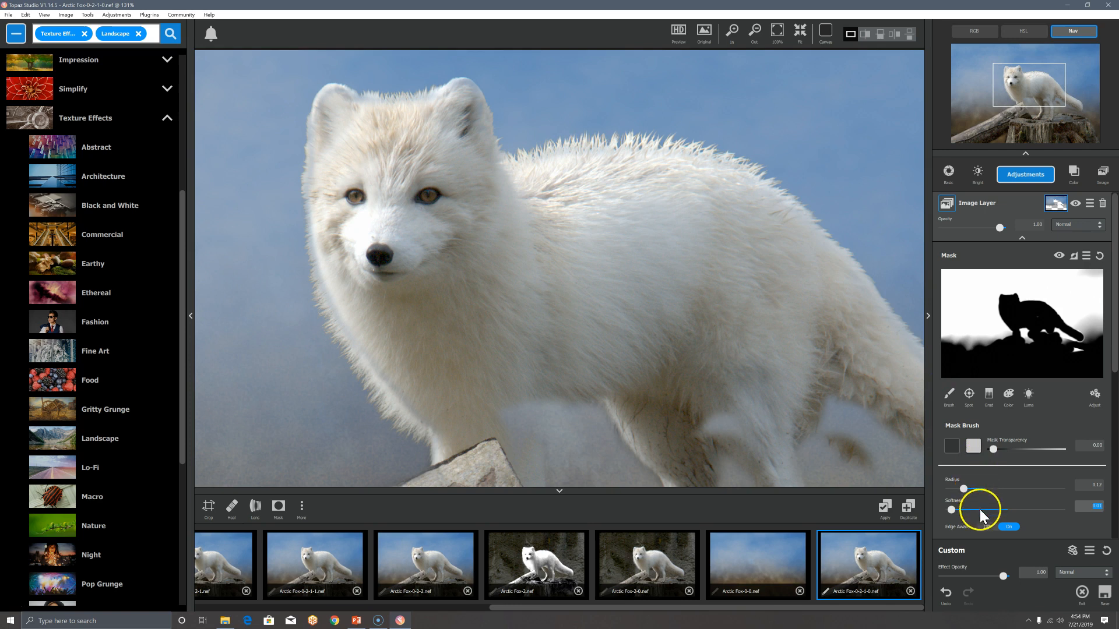
{"action": "mouse_move", "coordinate": [585, 170]}
{"action": "left_mouse_down"}
{"action": "mouse_move", "coordinate": [550, 171]}
{"action": "mouse_move", "coordinate": [656, 180]}
{"action": "left_mouse_up"}
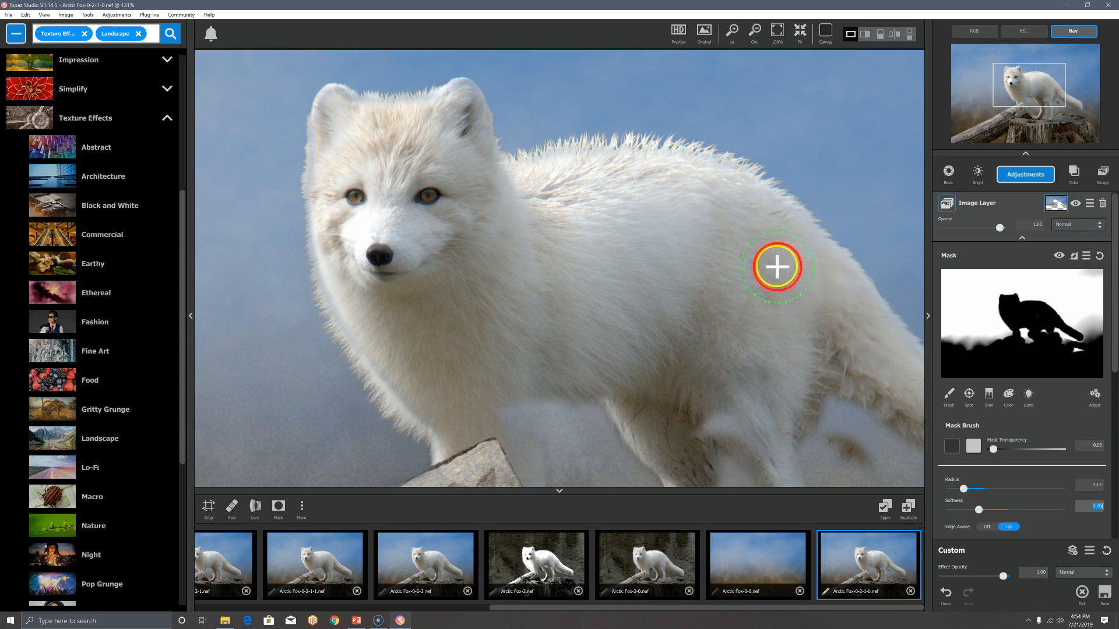
Compare the fur fringe along the fox's back with the original image at close range.
{"action": "scroll", "coordinate": [632, 93], "scroll_direction": "up", "scroll_amount": 3}
{"action": "scroll", "coordinate": [674, 161], "scroll_direction": "up", "scroll_amount": 2}
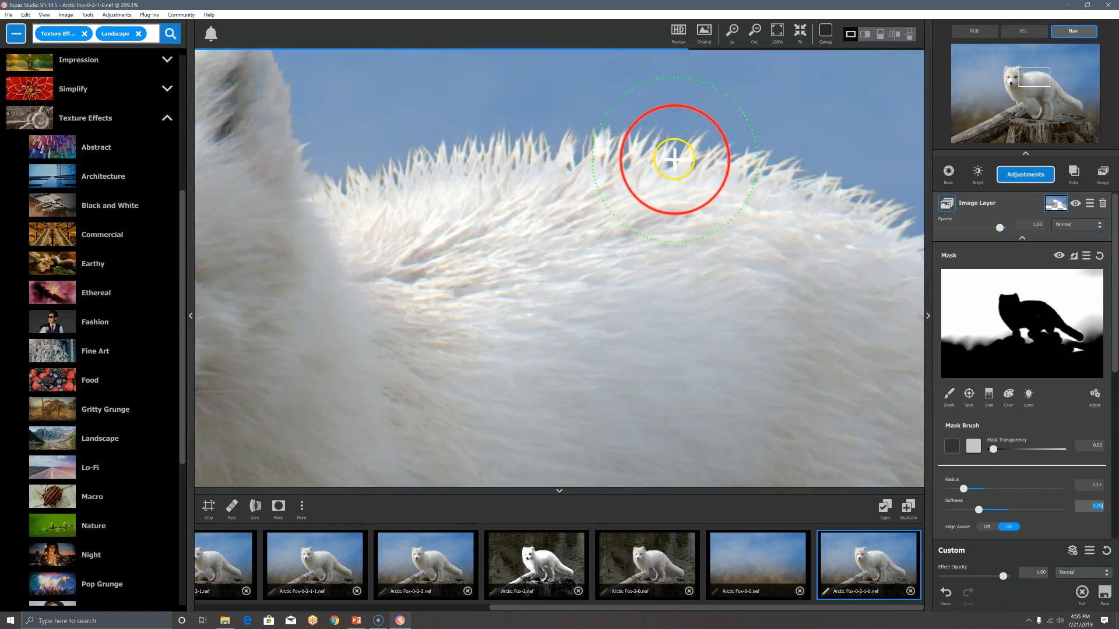
{"action": "key", "text": "space"}
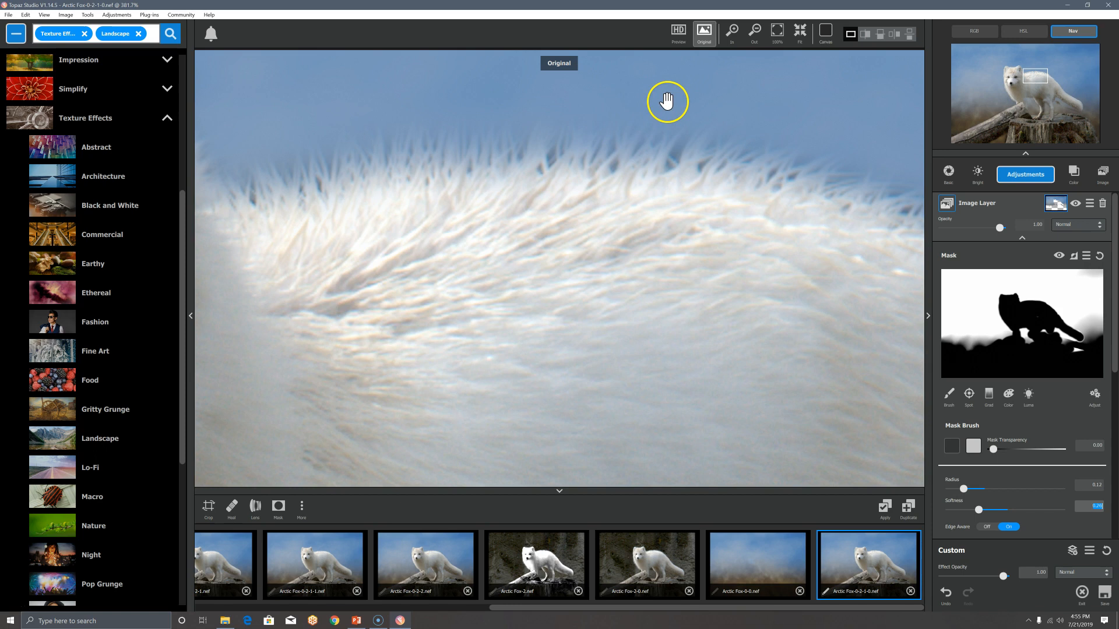
{"action": "left_click_drag", "start_coordinate": [666, 102], "coordinate": [665, 102]}
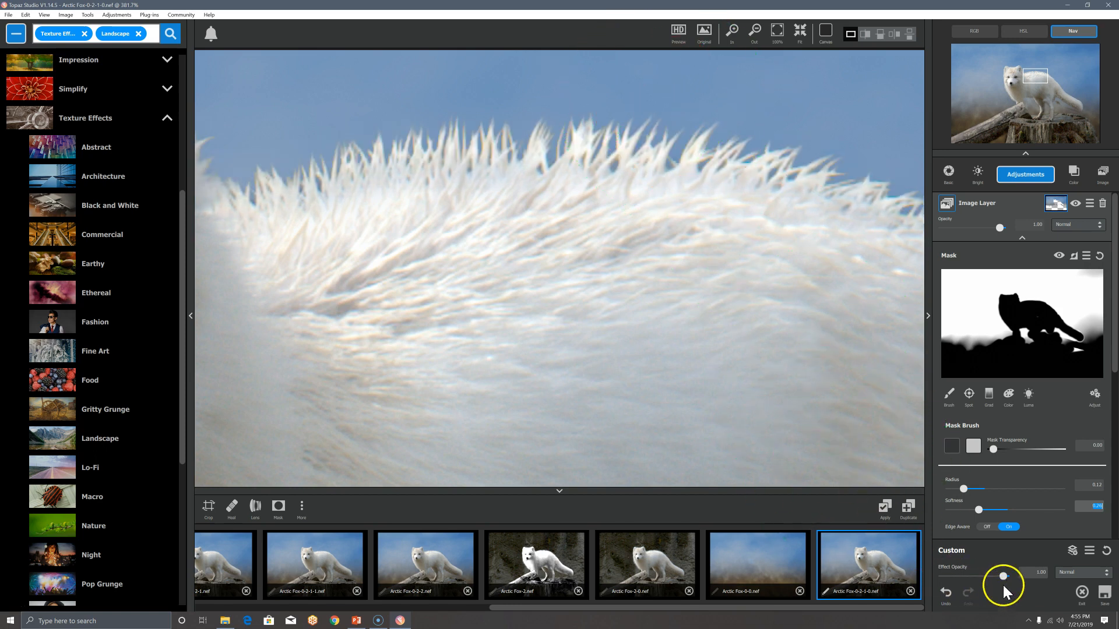
Lower the overall effect opacity to soften the fur fringe, and check the fox's back, rump and tail edges.
{"action": "left_click_drag", "start_coordinate": [1003, 576], "coordinate": [981, 576]}
{"action": "scroll", "coordinate": [671, 309], "scroll_direction": "down", "scroll_amount": 2}
{"action": "scroll", "coordinate": [672, 309], "scroll_direction": "down", "scroll_amount": 2}
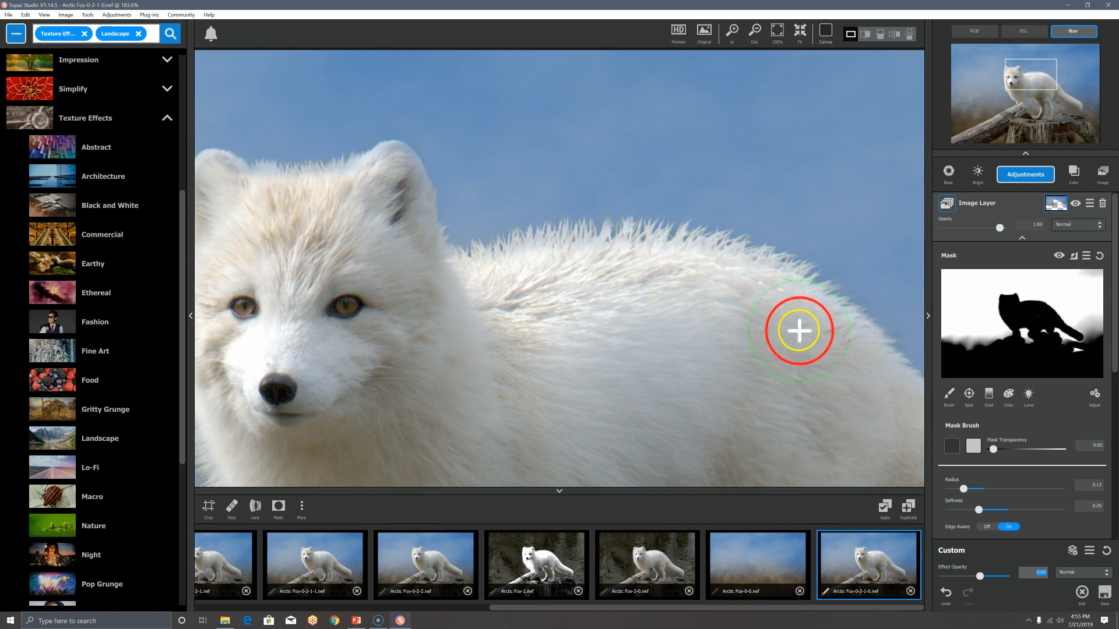
{"action": "left_click_drag", "start_coordinate": [1044, 106], "coordinate": [1057, 105]}
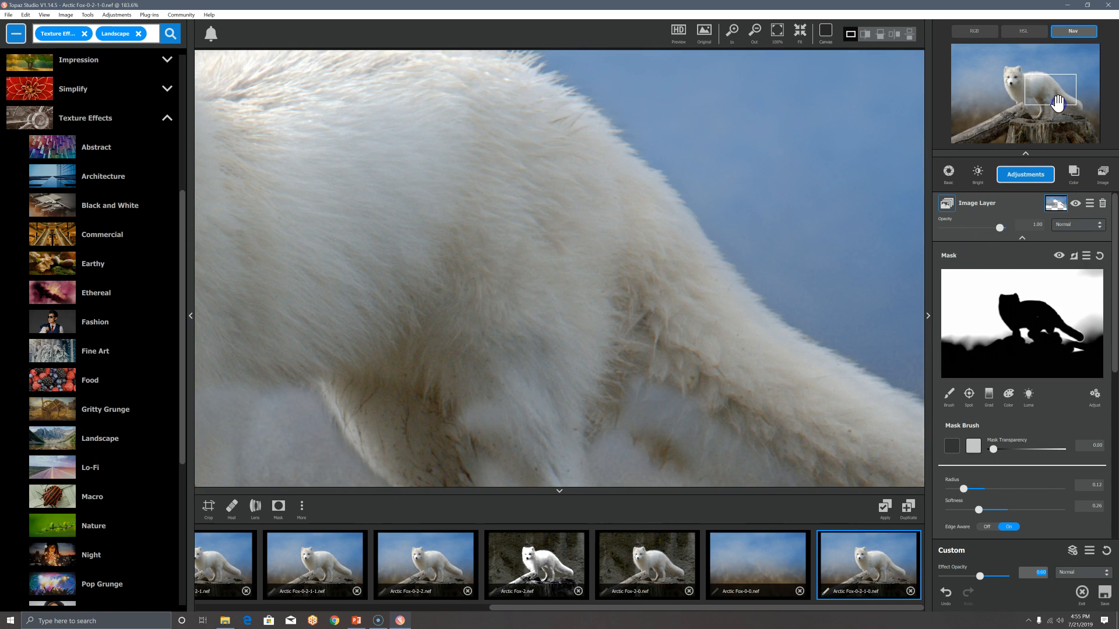
Compare the fur along the fox's rump and upper tail with the original image, toggling between the two twice.
{"action": "key", "text": "space"}
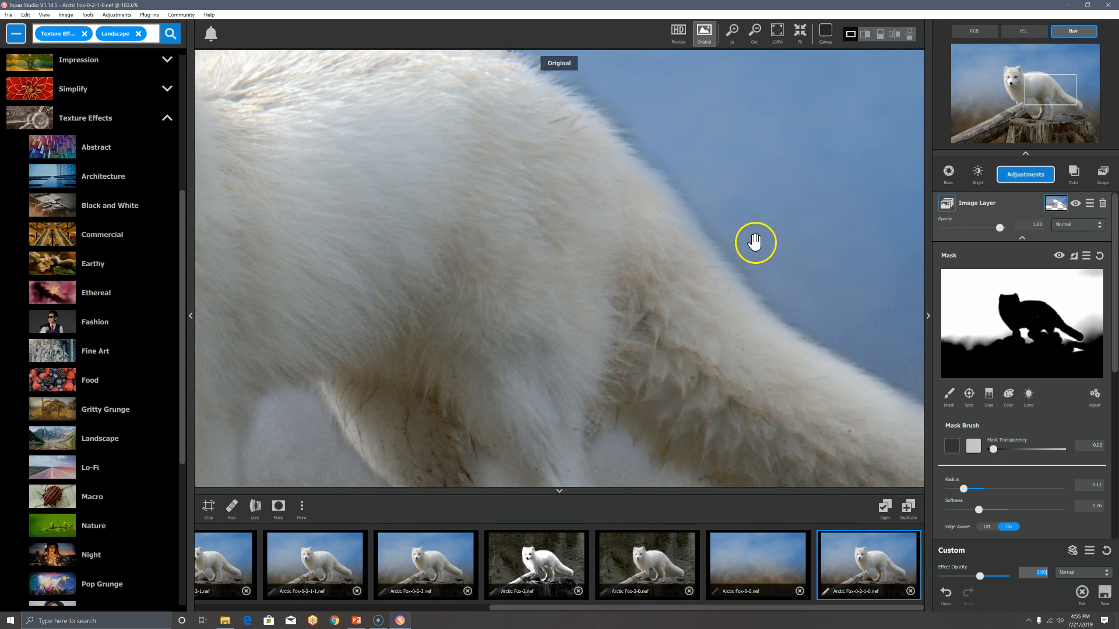
{"action": "key", "text": "space"}
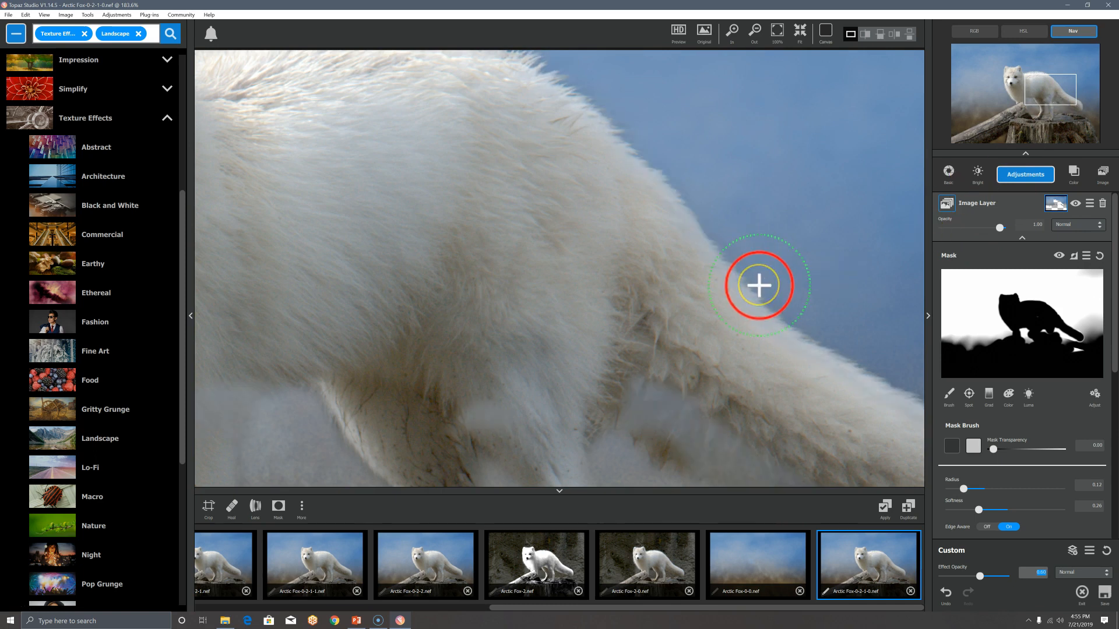
{"action": "key", "text": "space"}
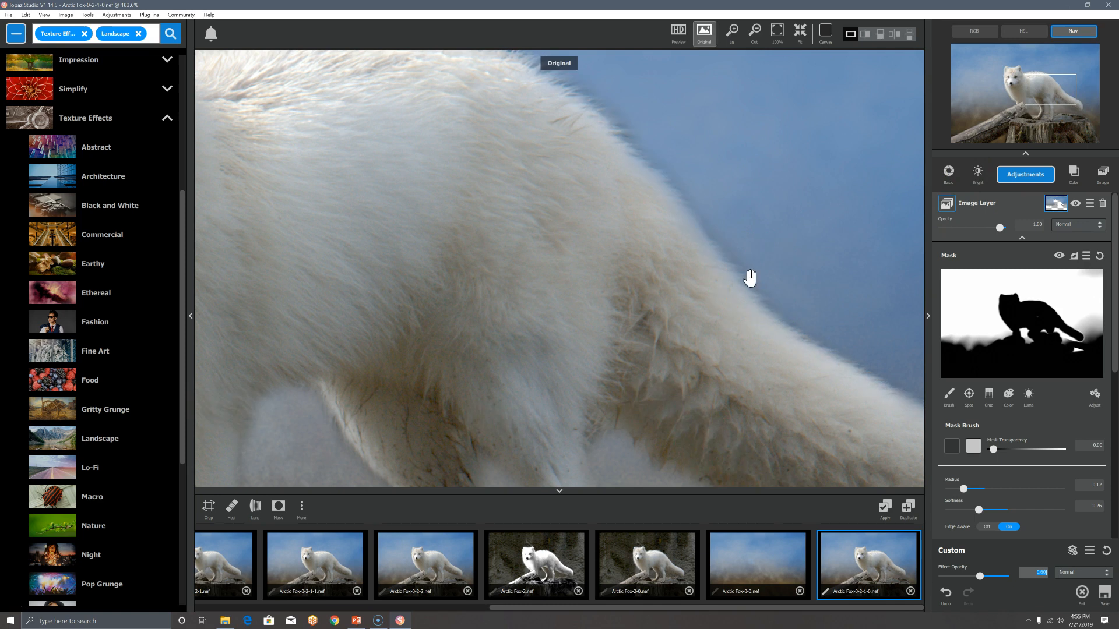
{"action": "key", "text": "space"}
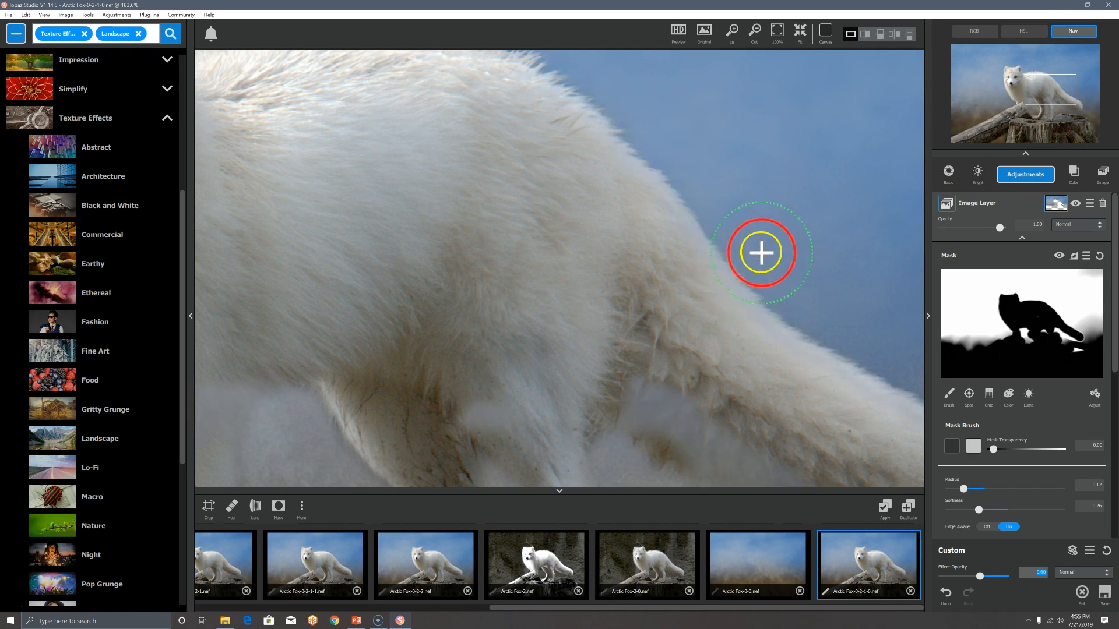
Brush the sky mask along the fox's belly and behind its front leg beside the end of the log.
{"action": "left_click_drag", "start_coordinate": [1032, 107], "coordinate": [1015, 123]}
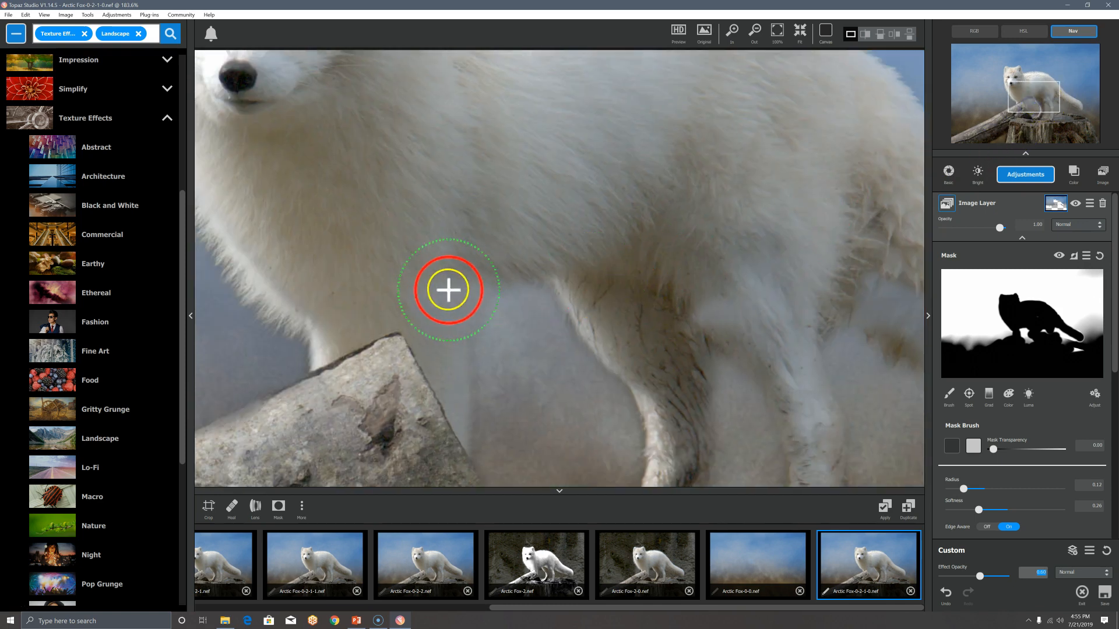
{"action": "left_click_drag", "start_coordinate": [440, 288], "coordinate": [409, 349]}
{"action": "left_click_drag", "start_coordinate": [449, 252], "coordinate": [415, 345]}
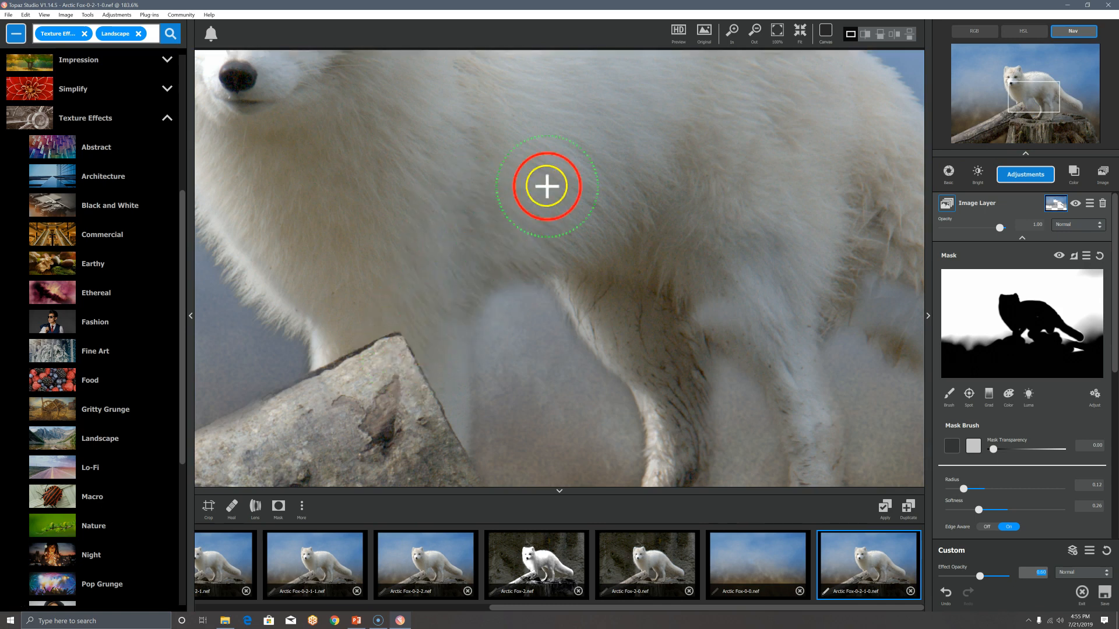
{"action": "left_click_drag", "start_coordinate": [434, 375], "coordinate": [440, 449]}
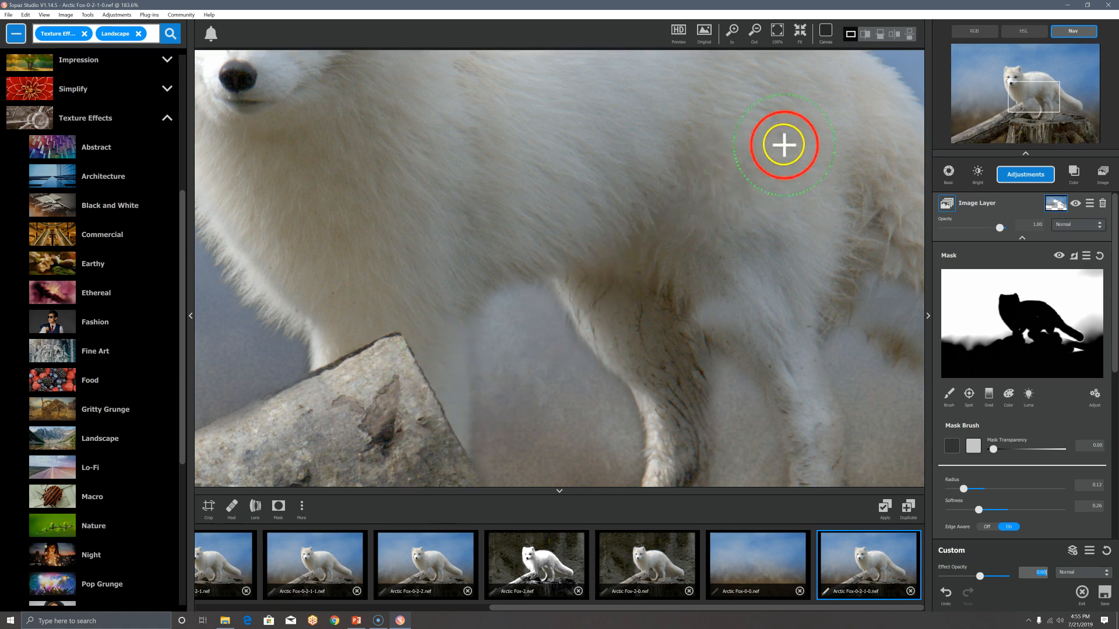
Brush the sky mask along the underside of the tail, the upper hind legs and the top of the head between the ears.
{"action": "scroll", "coordinate": [781, 145], "scroll_direction": "down", "scroll_amount": 3}
{"action": "scroll", "coordinate": [792, 123], "scroll_direction": "down", "scroll_amount": 2}
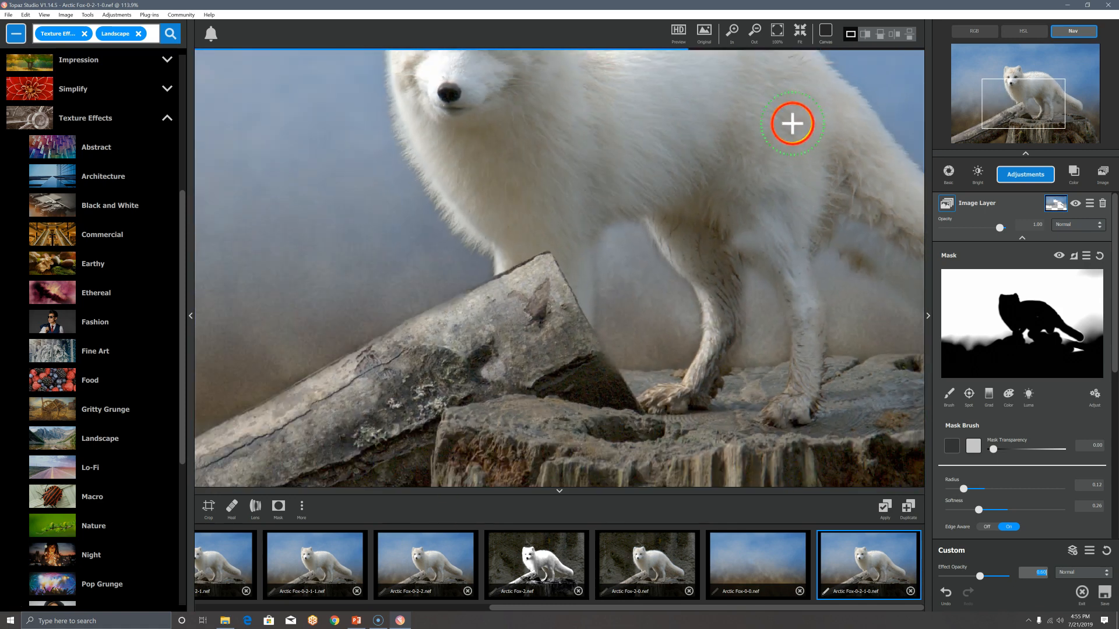
{"action": "left_click_drag", "start_coordinate": [1027, 109], "coordinate": [1029, 87]}
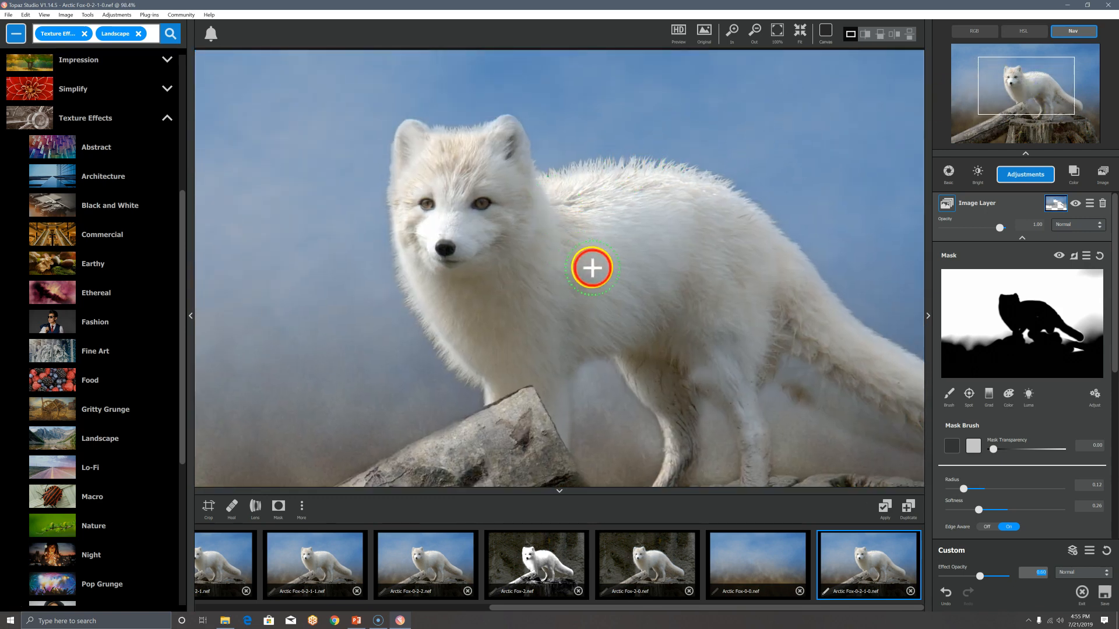
{"action": "left_click_drag", "start_coordinate": [789, 352], "coordinate": [906, 428]}
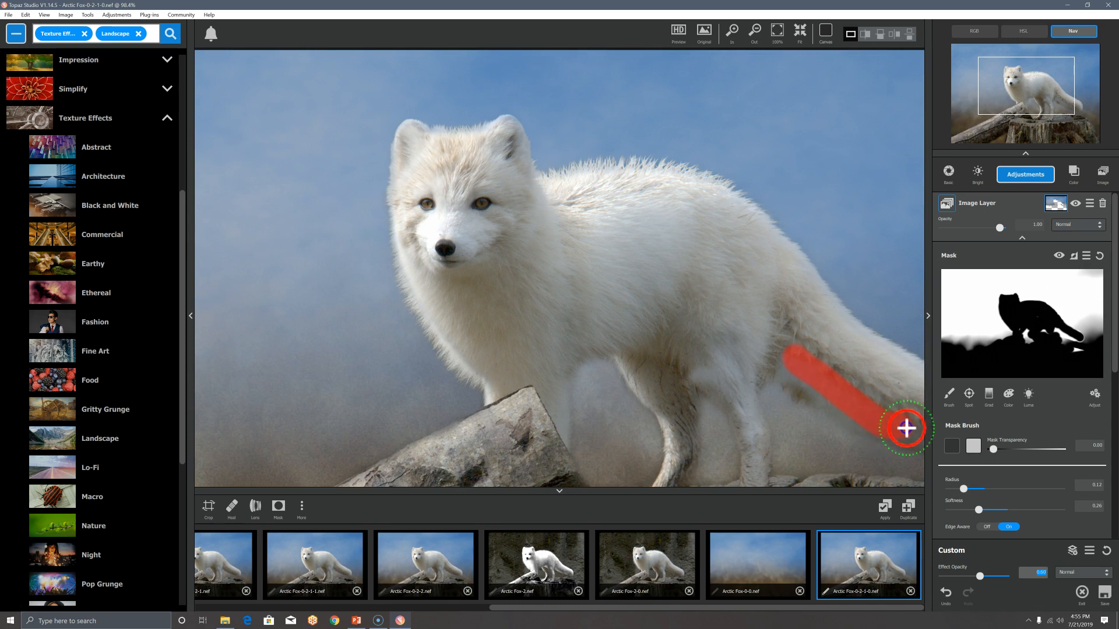
{"action": "mouse_move", "coordinate": [839, 406]}
{"action": "left_mouse_down"}
{"action": "mouse_move", "coordinate": [744, 342]}
{"action": "mouse_move", "coordinate": [792, 362]}
{"action": "left_mouse_up"}
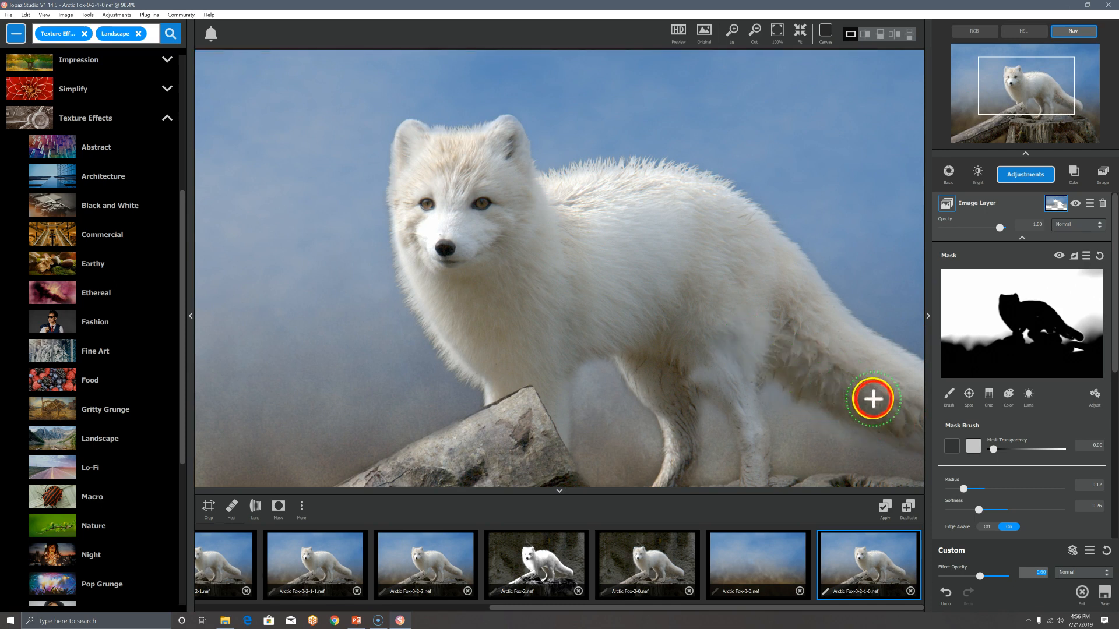
{"action": "mouse_move", "coordinate": [910, 429]}
{"action": "left_mouse_down"}
{"action": "mouse_move", "coordinate": [873, 414]}
{"action": "mouse_move", "coordinate": [911, 429]}
{"action": "left_mouse_up"}
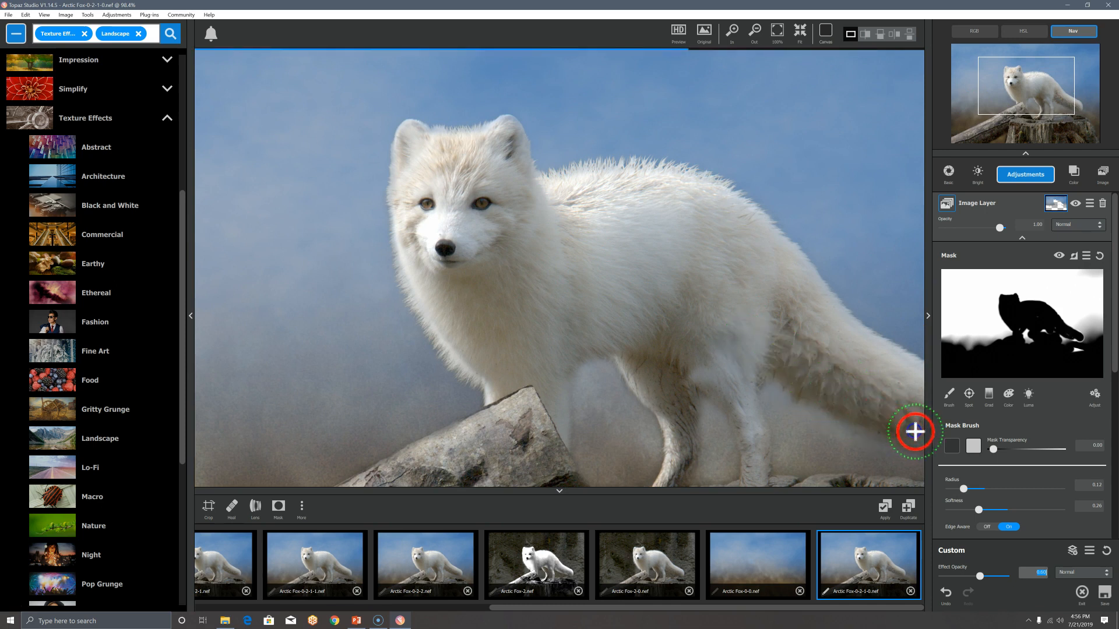
{"action": "left_click_drag", "start_coordinate": [822, 379], "coordinate": [741, 340]}
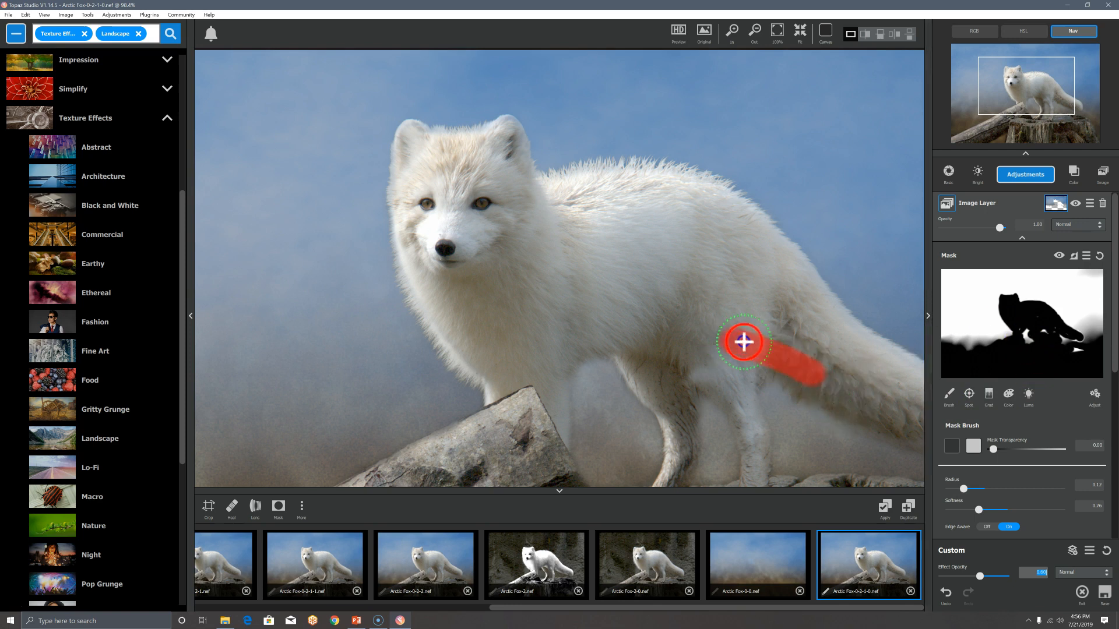
{"action": "left_click_drag", "start_coordinate": [723, 378], "coordinate": [694, 362]}
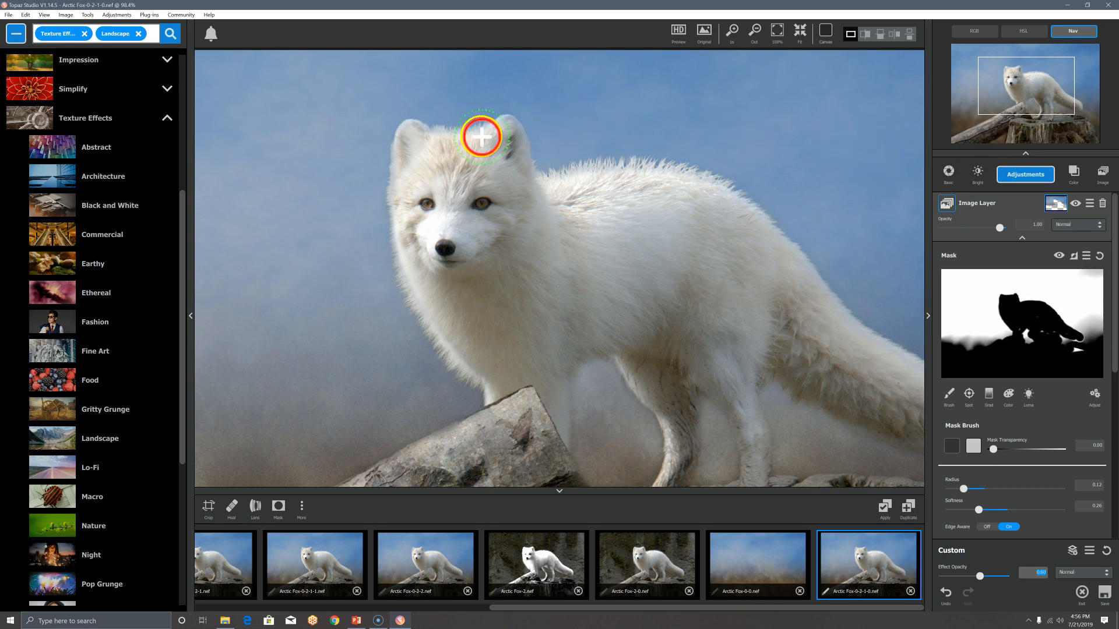
{"action": "left_click_drag", "start_coordinate": [481, 138], "coordinate": [416, 150]}
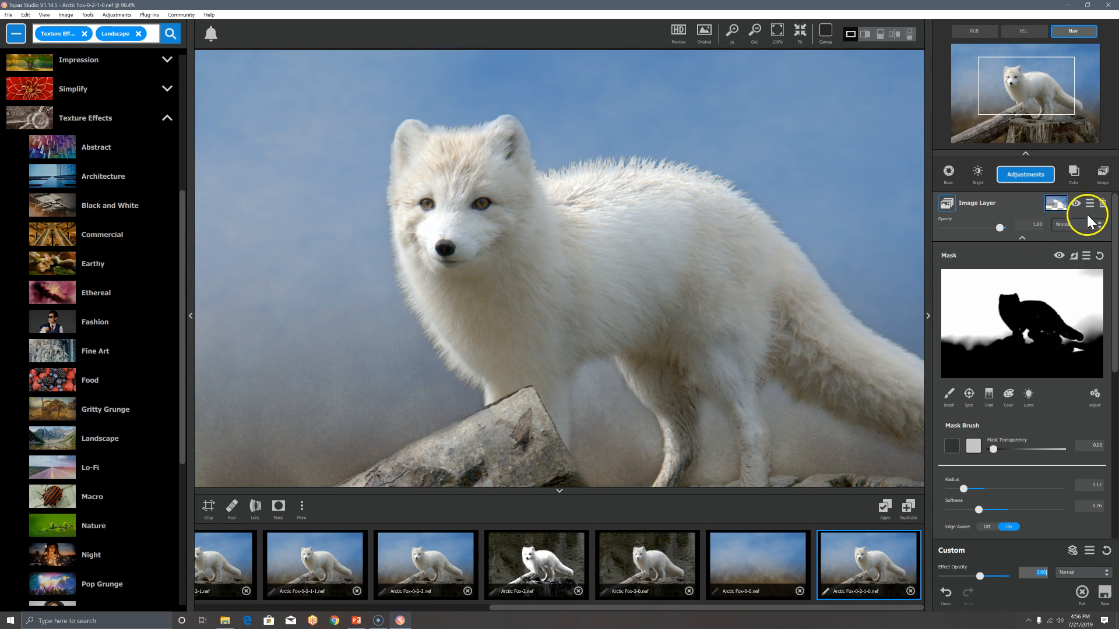
Compare the edited fox against the new sky with the original image.
{"action": "left_click_drag", "start_coordinate": [1113, 230], "coordinate": [1114, 315]}
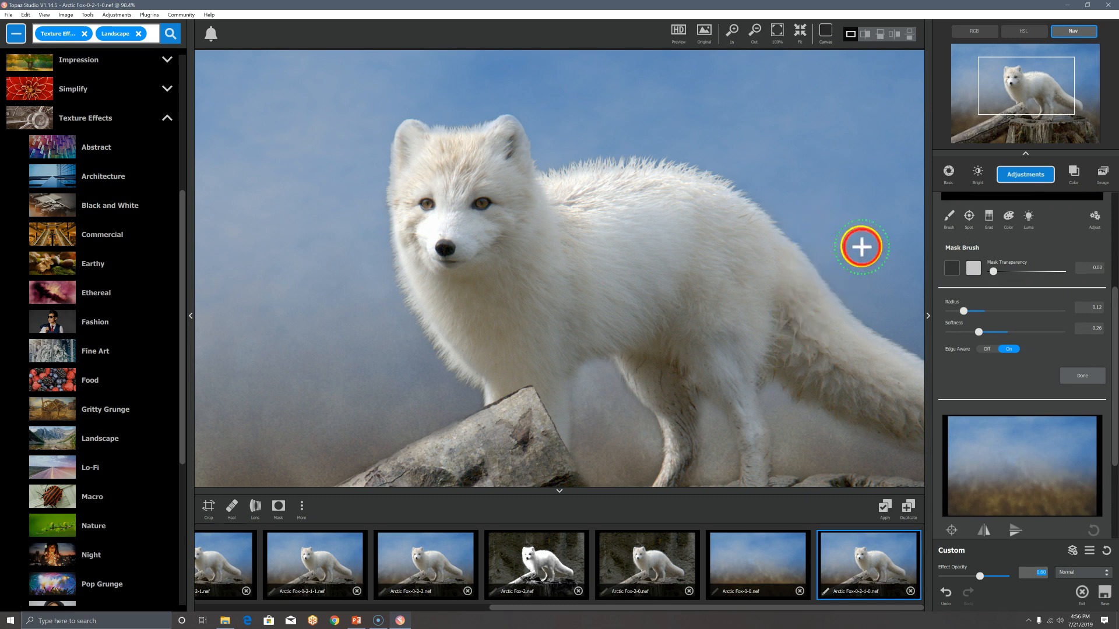
{"action": "key", "text": "backslash"}
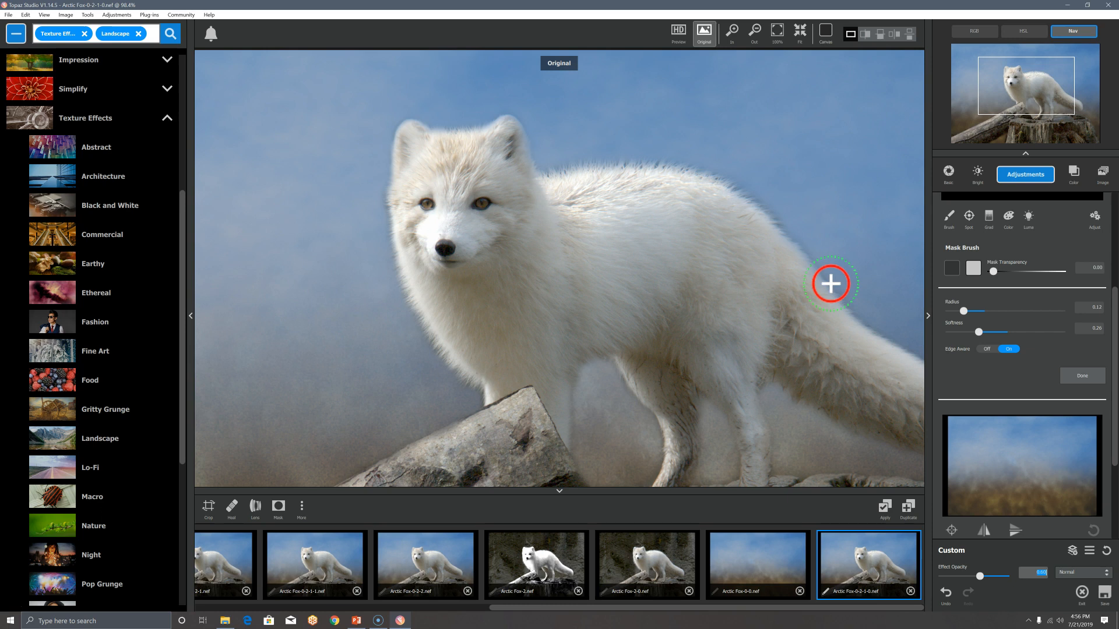
{"action": "key", "text": "backslash"}
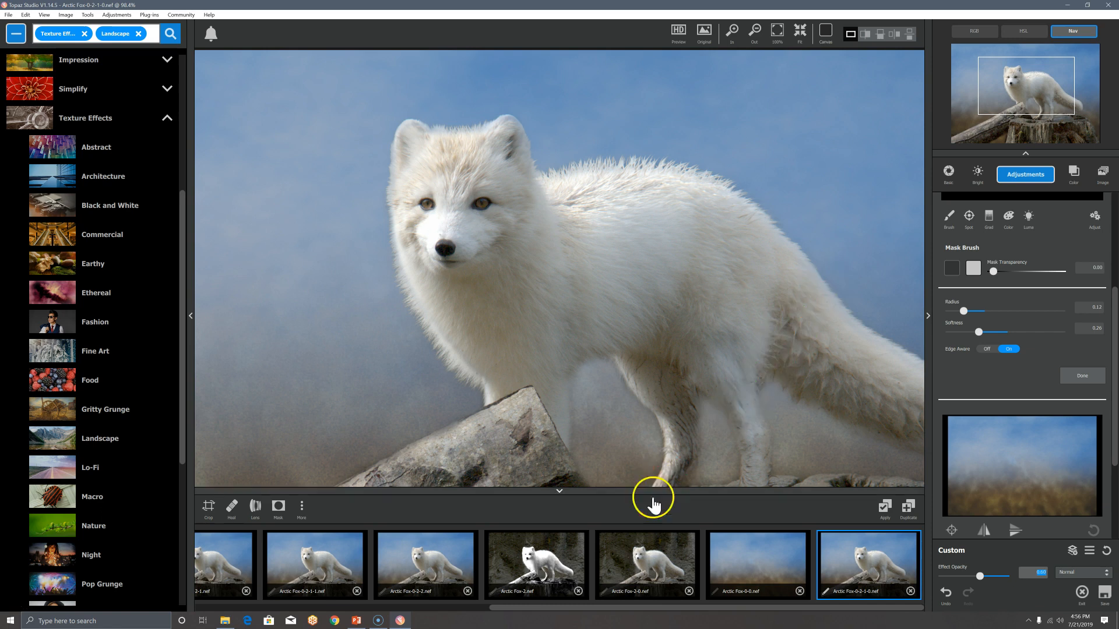
Compare the back fur in Arctic Fox-2-0.nef with the blended version in Arctic Fox-0-2-1-0.nef.
{"action": "left_click", "coordinate": [655, 542]}
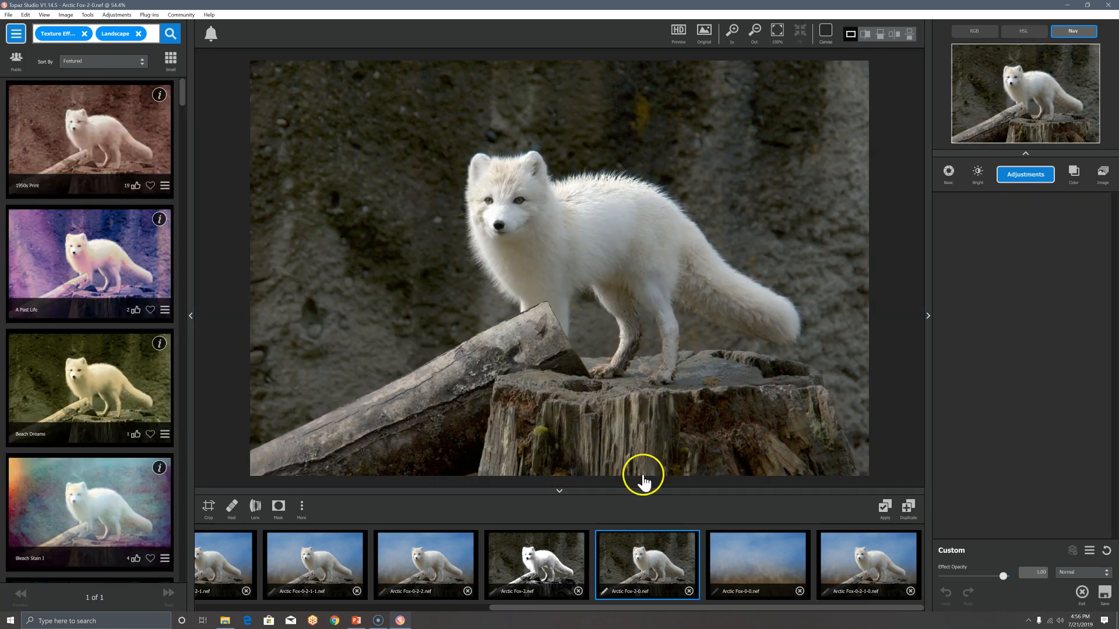
{"action": "scroll", "coordinate": [606, 234], "scroll_direction": "up", "scroll_amount": 3}
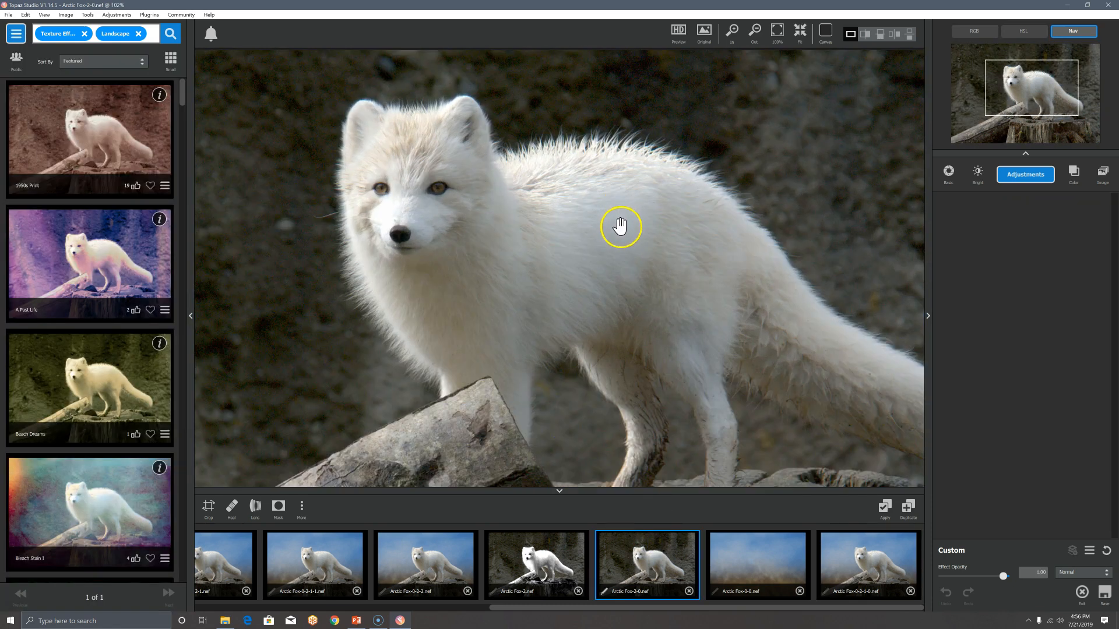
{"action": "left_click", "coordinate": [885, 559]}
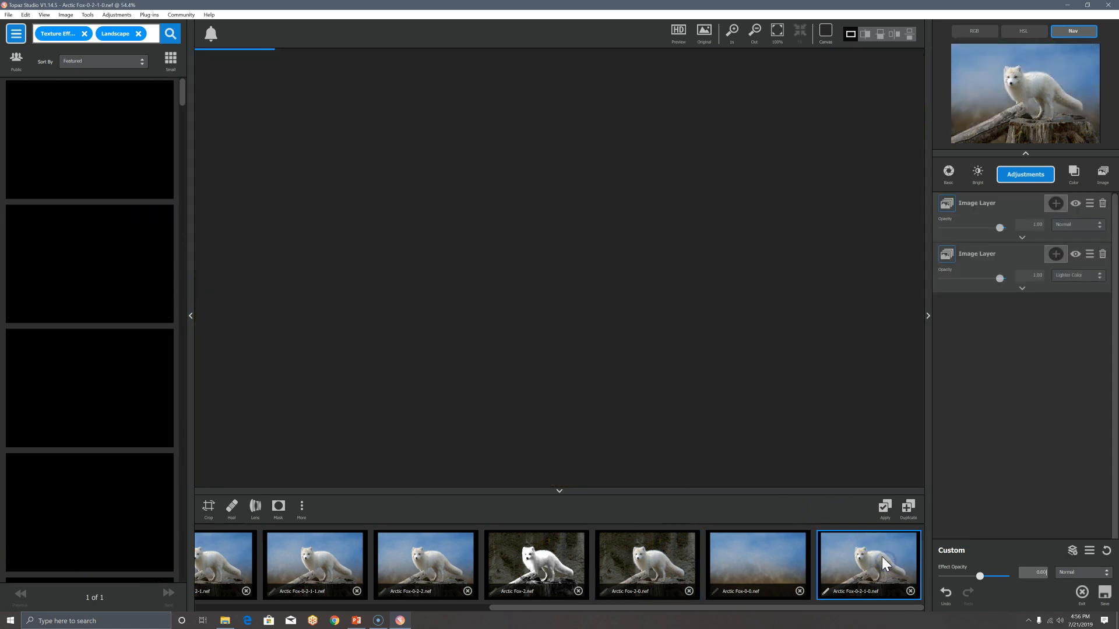
{"action": "scroll", "coordinate": [575, 162], "scroll_direction": "up", "scroll_amount": 3}
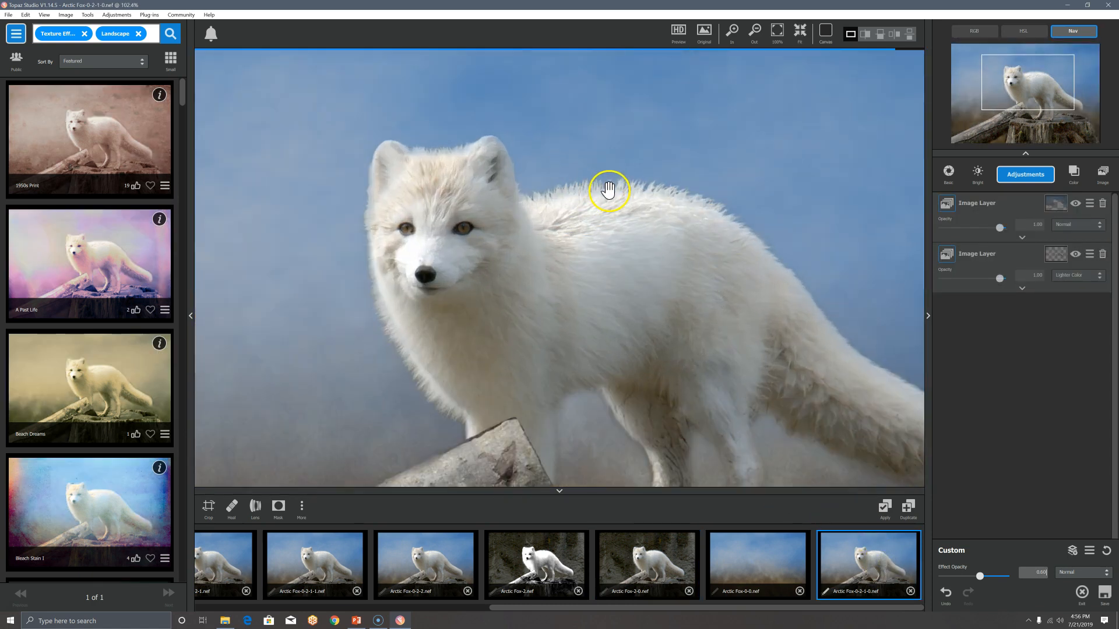